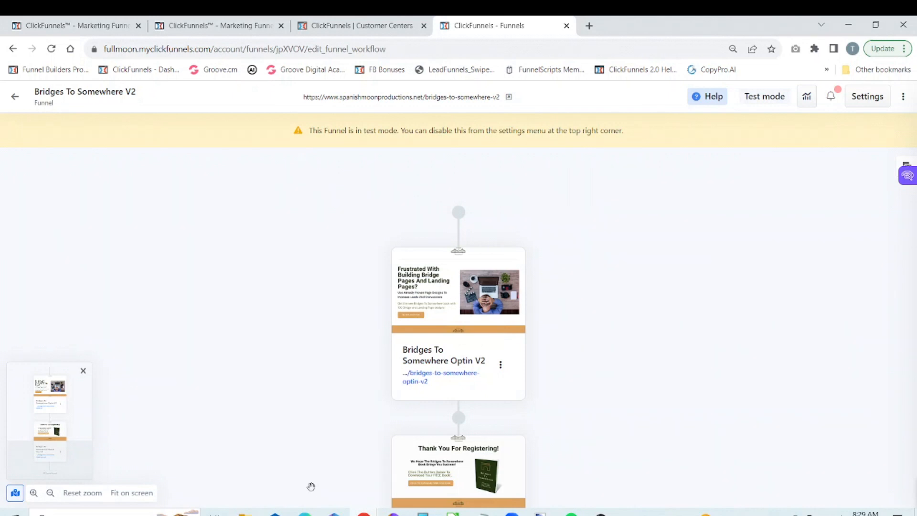
Step: Open the Bridges To Somewhere Optin V2 page for editing and hide the funnel overview beside it
click(457, 289)
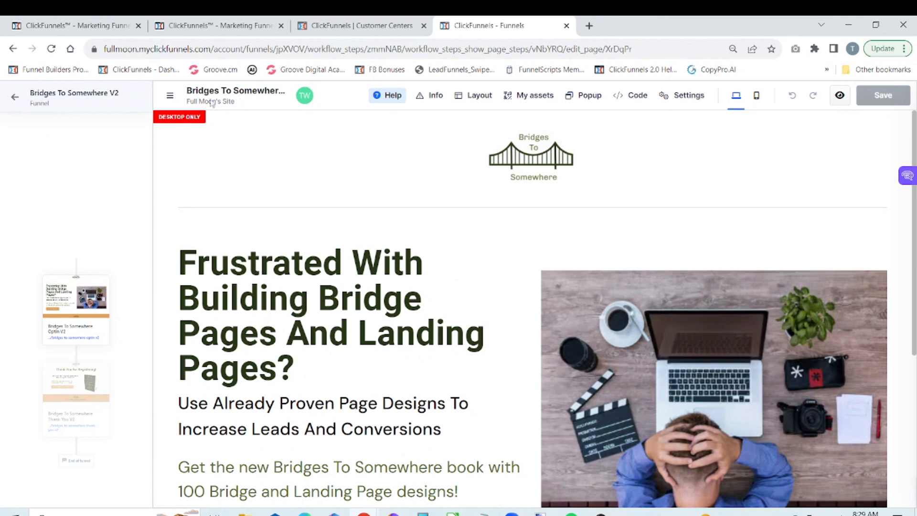
click(171, 97)
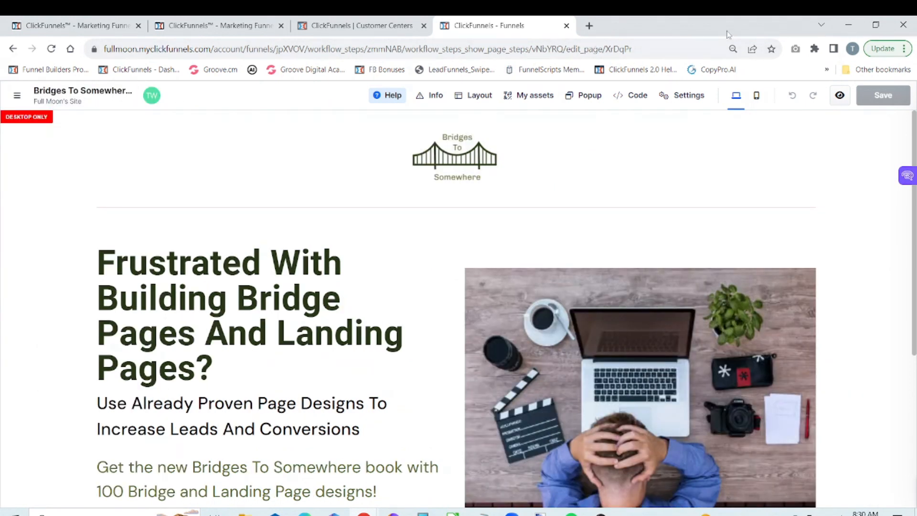
Step: Preview the opt-in page without its popup, then close the preview and return to the page editor
click(840, 97)
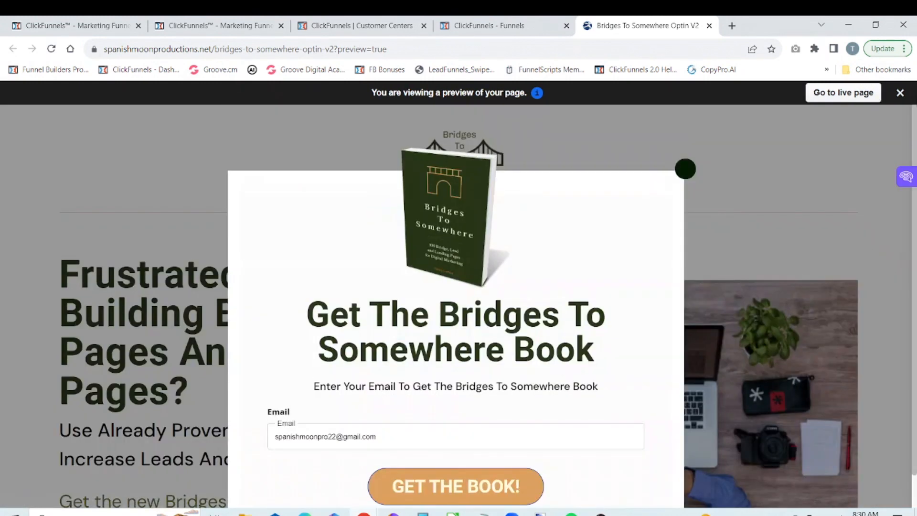
click(685, 169)
mouse_move(914, 133)
mouse_down()
mouse_move(913, 311)
mouse_move(914, 131)
mouse_up()
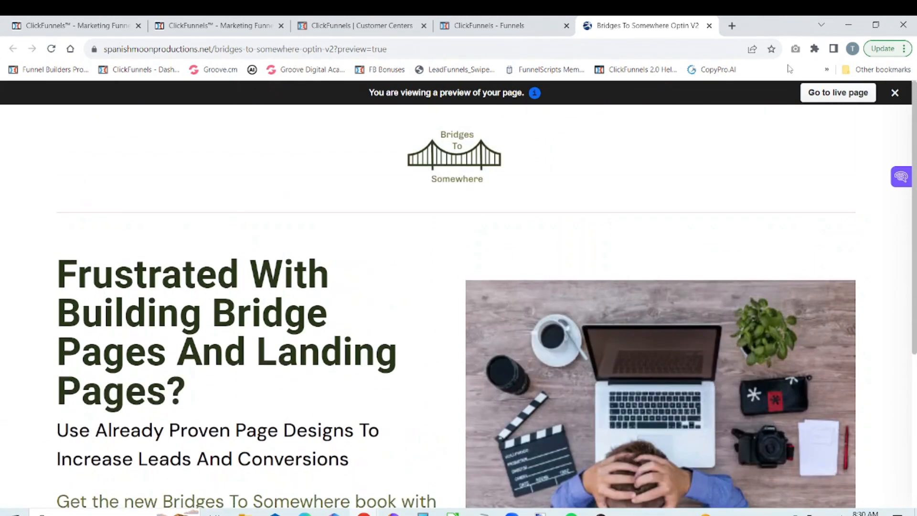
click(709, 26)
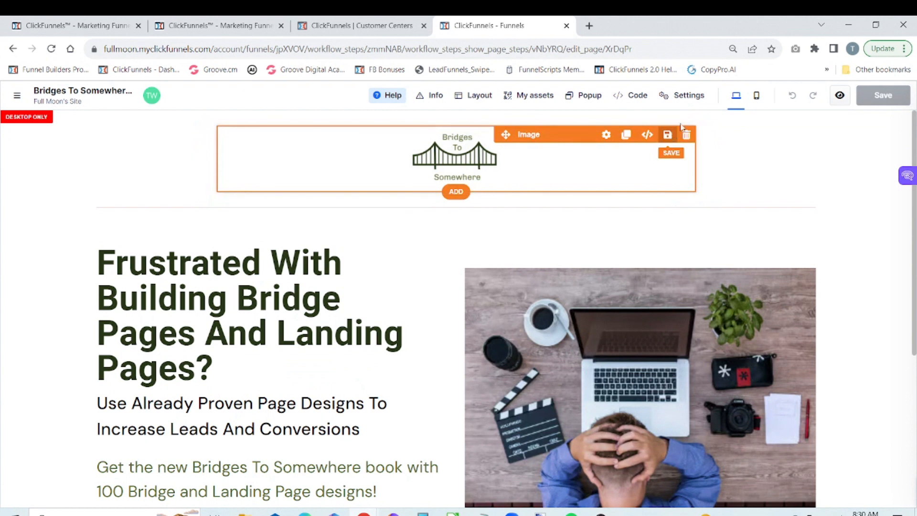
Step: Examine the mobile version of the opt-in page from its footer through the placeholder section
click(757, 97)
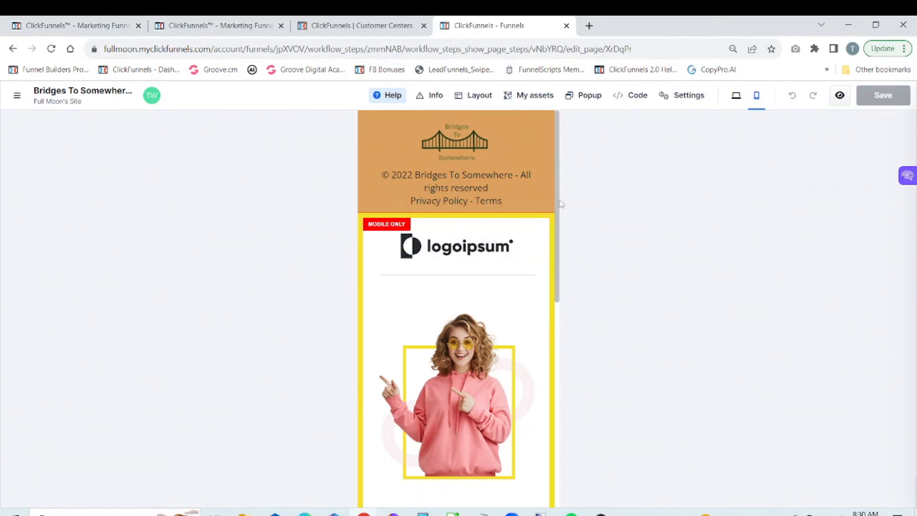
scroll(554, 239, down, 6)
scroll(548, 448, down, 1)
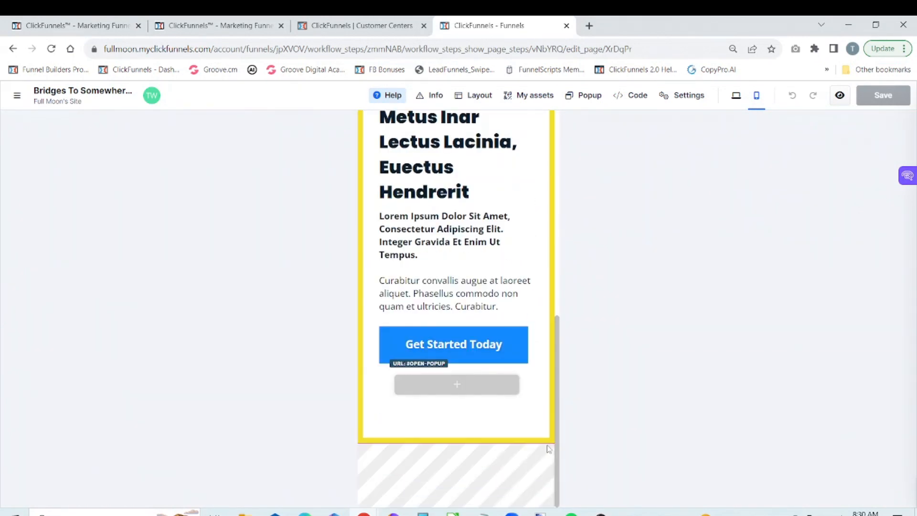
scroll(561, 400, up, 7)
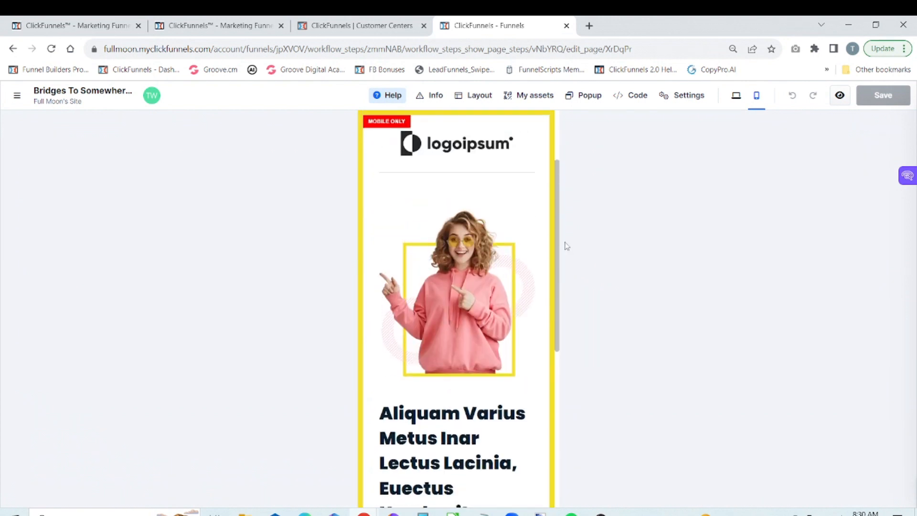
scroll(573, 181, up, 1)
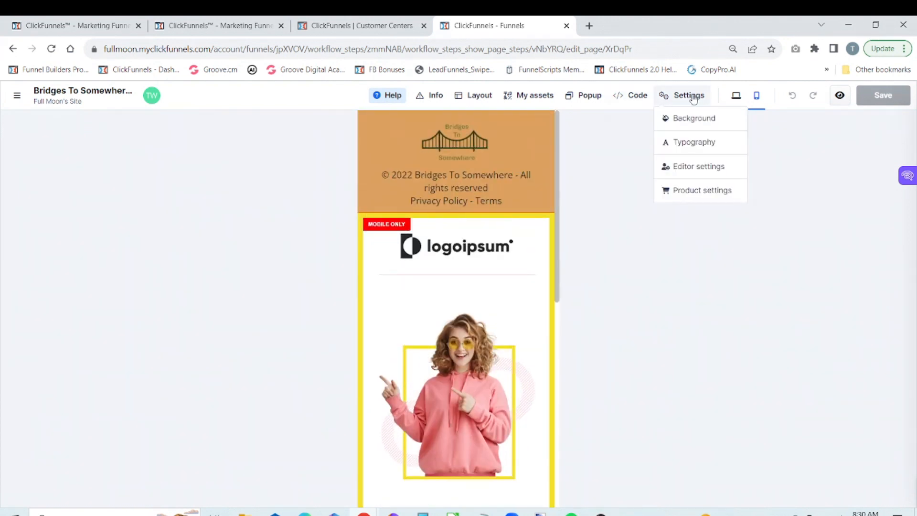
Step: In the desktop version, make the main desktop-only section visible on all devices and save the page
click(736, 95)
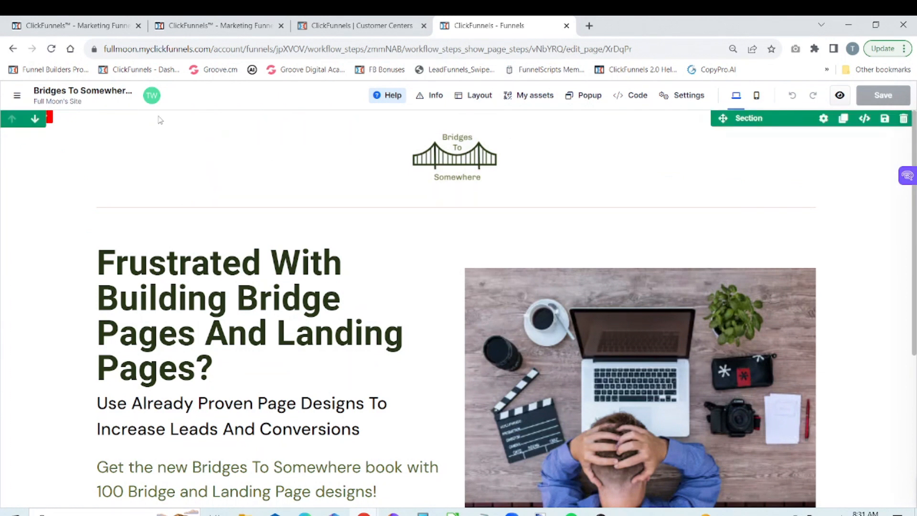
click(824, 119)
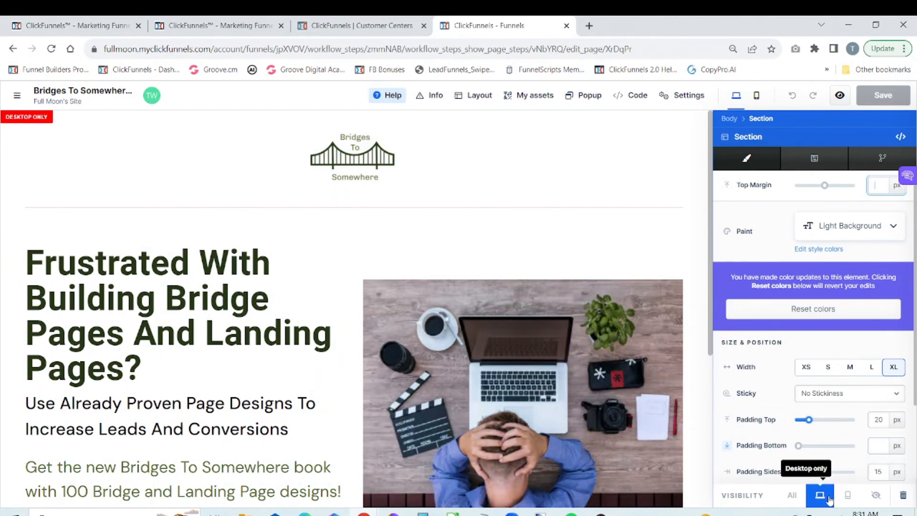
click(794, 498)
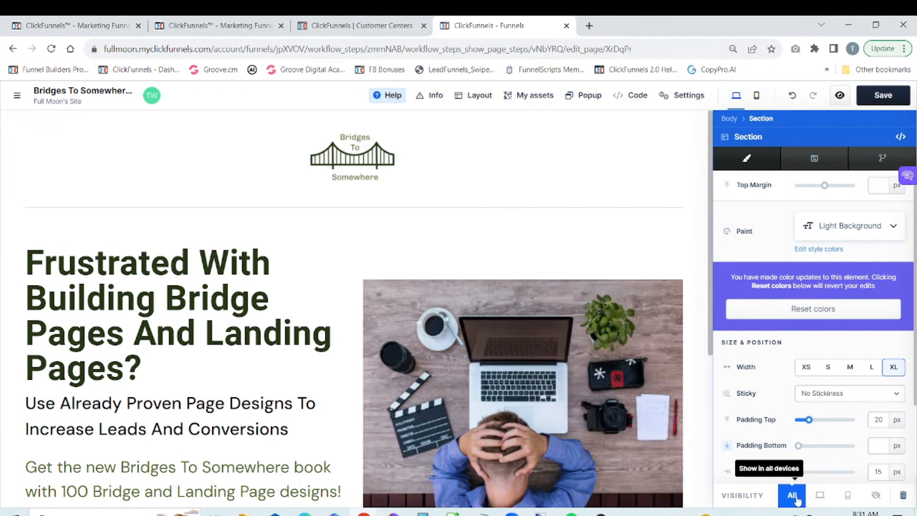
click(643, 187)
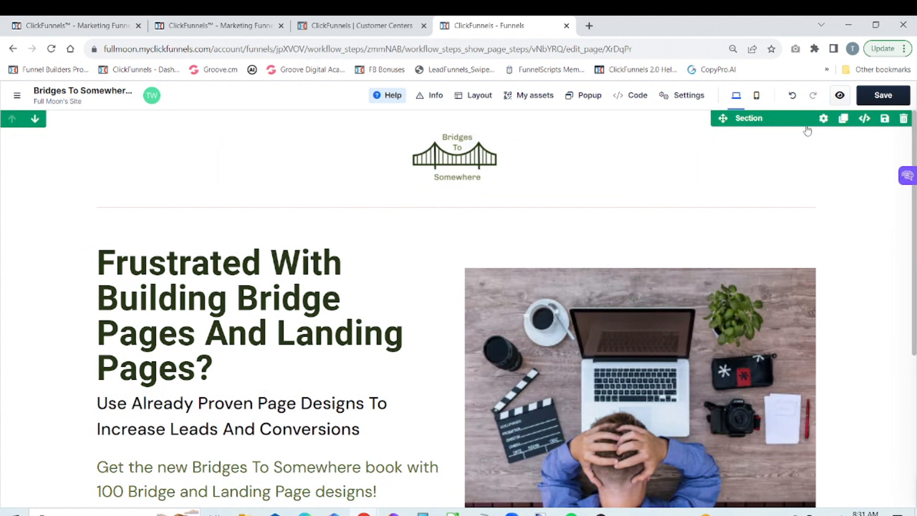
click(863, 101)
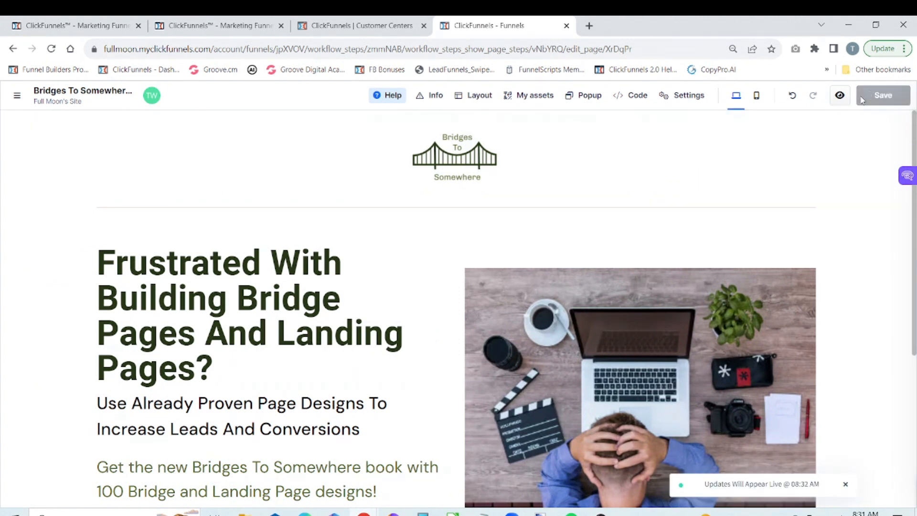
Step: Inspect the settings of the mobile-only placeholder section below the footer in the mobile version
click(757, 96)
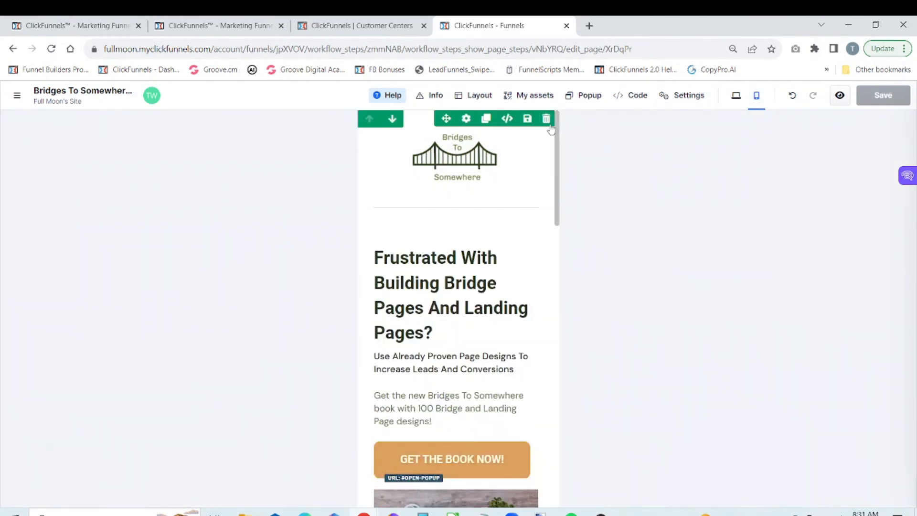
drag(555, 135, 565, 307)
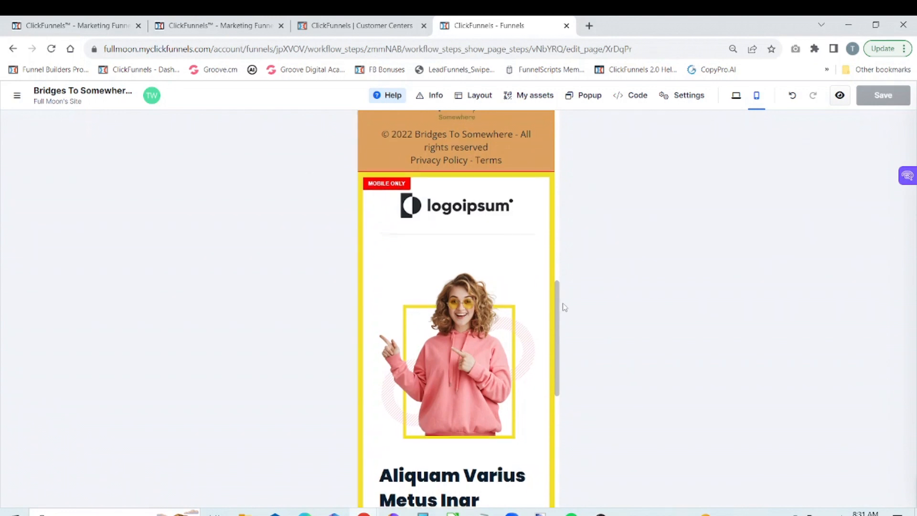
mouse_move(539, 189)
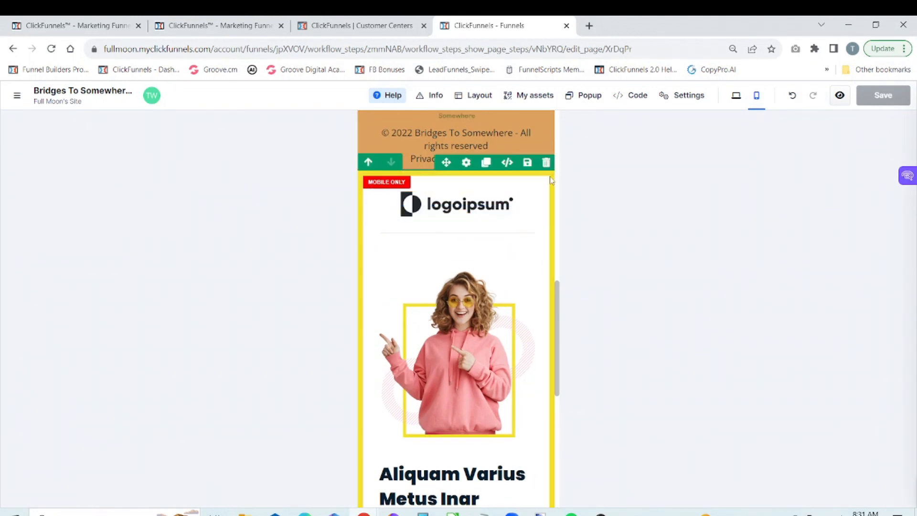
click(467, 162)
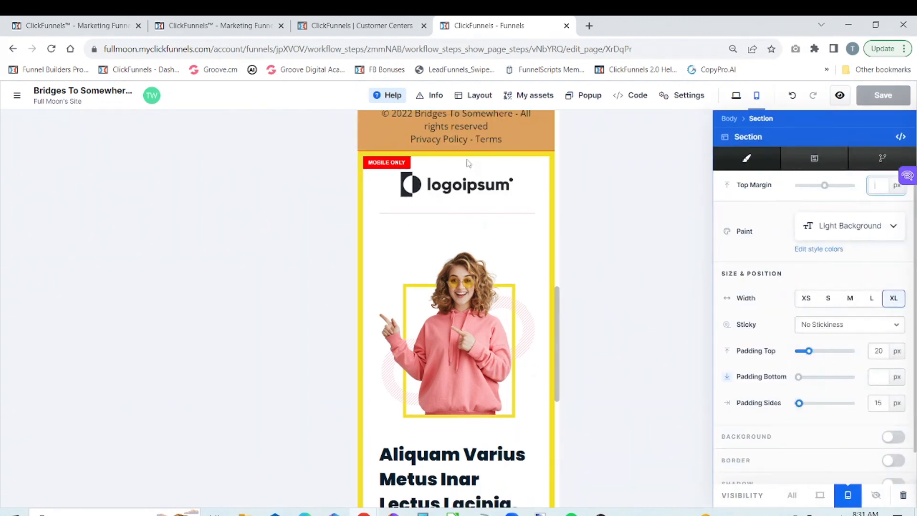
click(520, 175)
Step: Delete the mobile-only logoipsum placeholder section below the footer
mouse_move(546, 183)
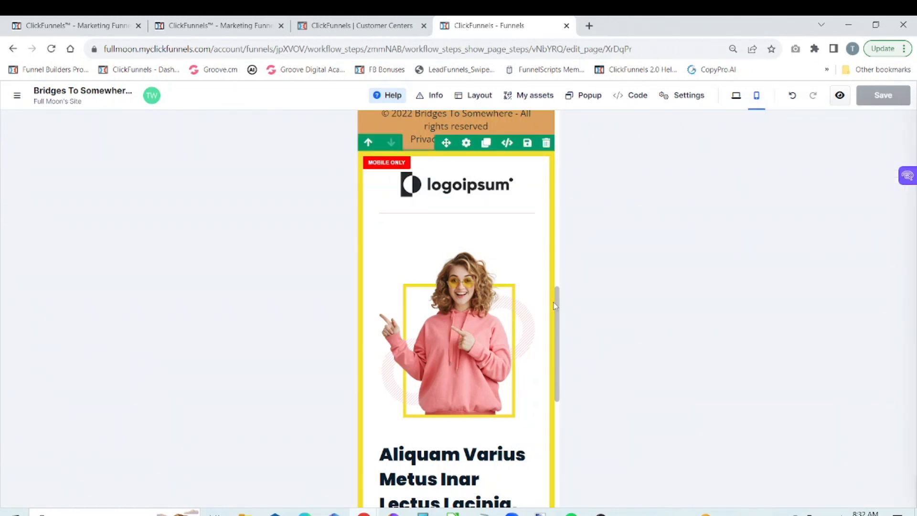
scroll(565, 317, down, 1)
scroll(564, 357, down, 5)
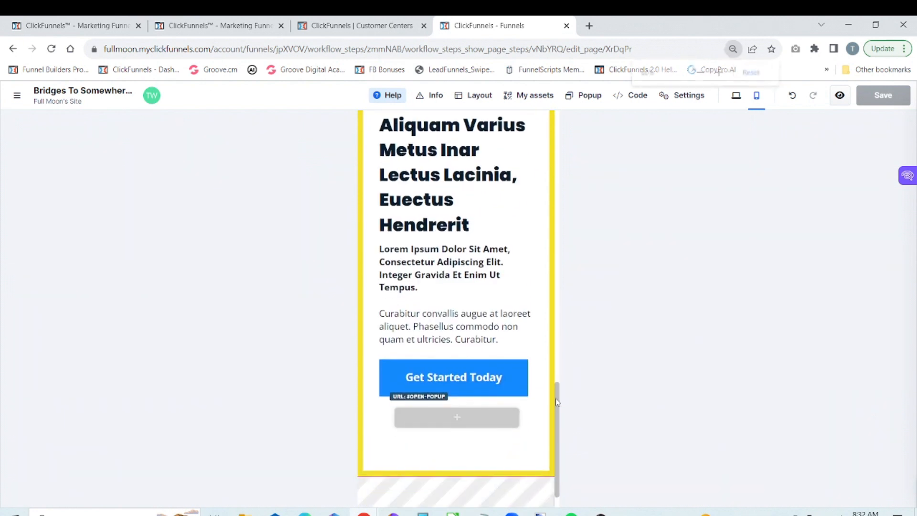
key(ctrl+minus)
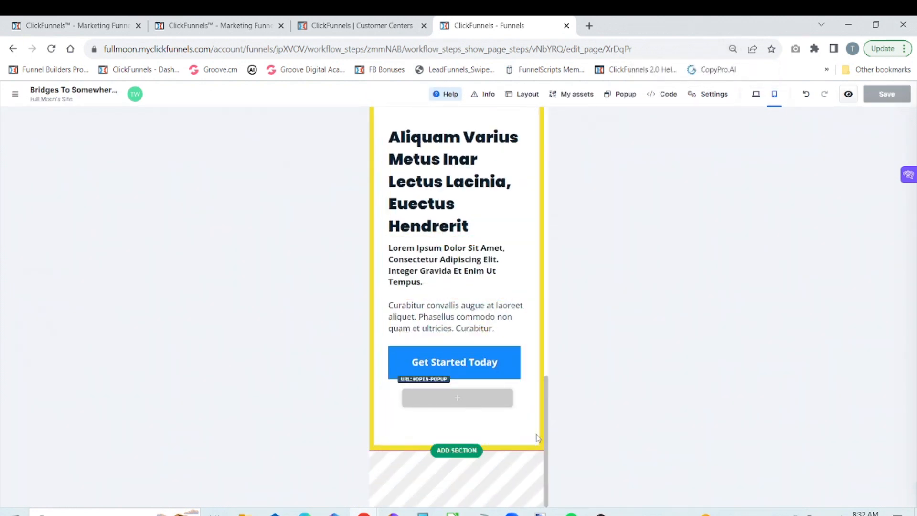
scroll(559, 349, up, 5)
scroll(561, 335, up, 3)
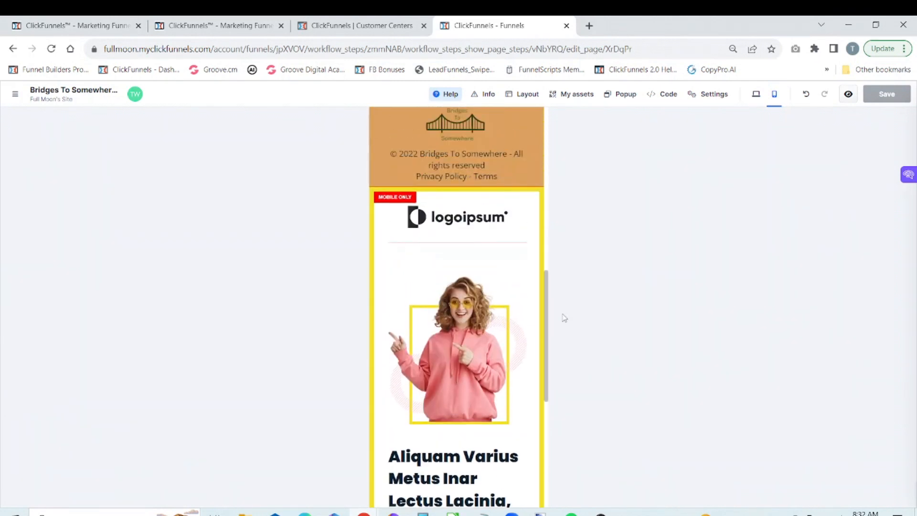
mouse_move(538, 266)
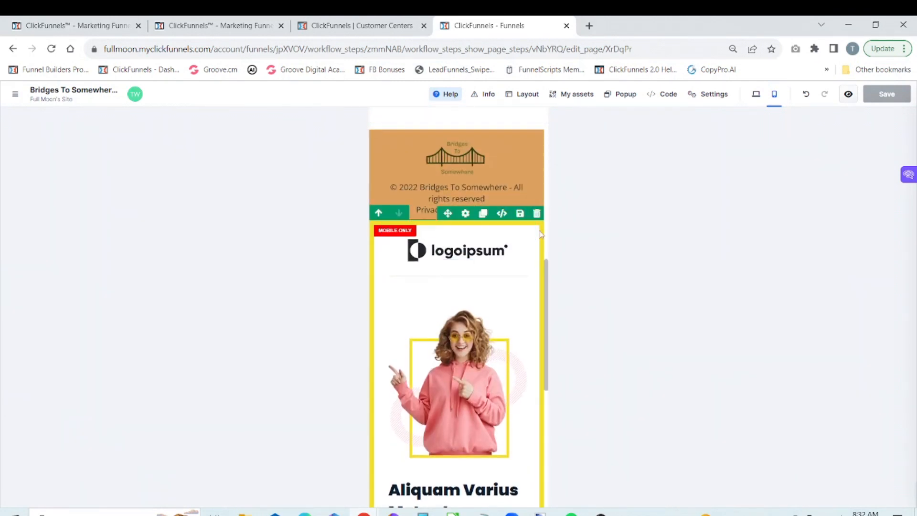
click(536, 213)
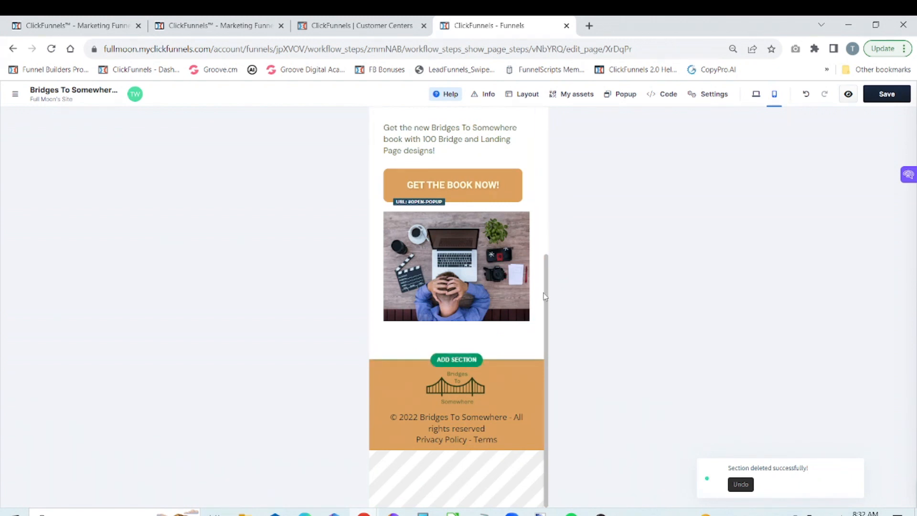
Step: Review the mobile layout from the footer up to the bridge logo and the divider beneath it
scroll(552, 263, up, 2)
scroll(552, 262, up, 6)
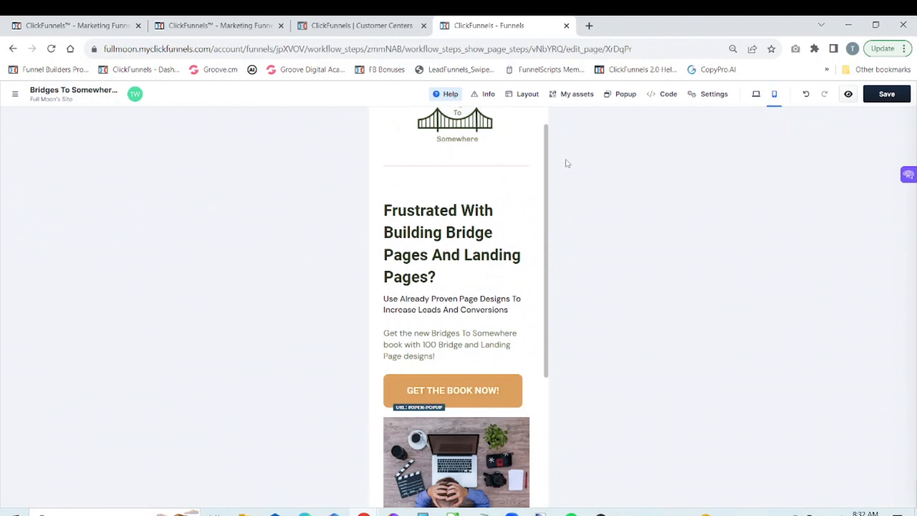
scroll(567, 125, up, 1)
scroll(555, 201, down, 6)
scroll(554, 247, down, 2)
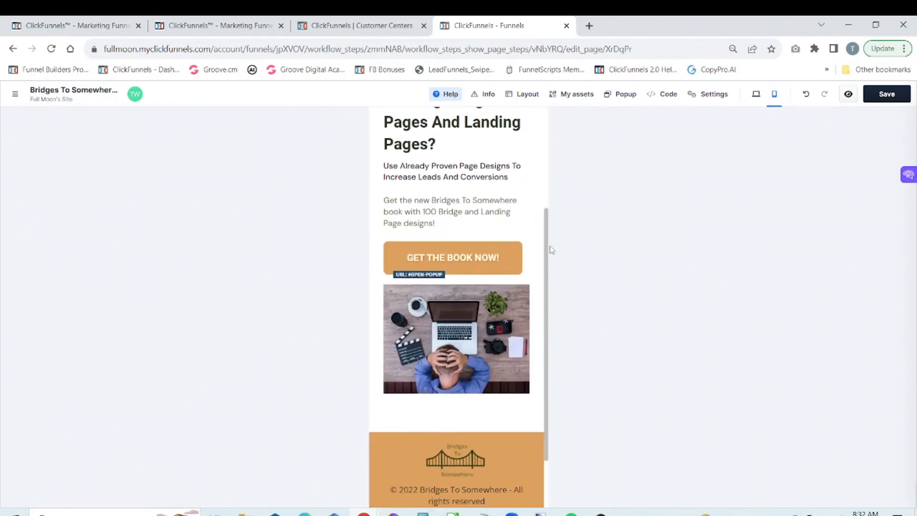
scroll(550, 248, up, 1)
scroll(550, 246, up, 1)
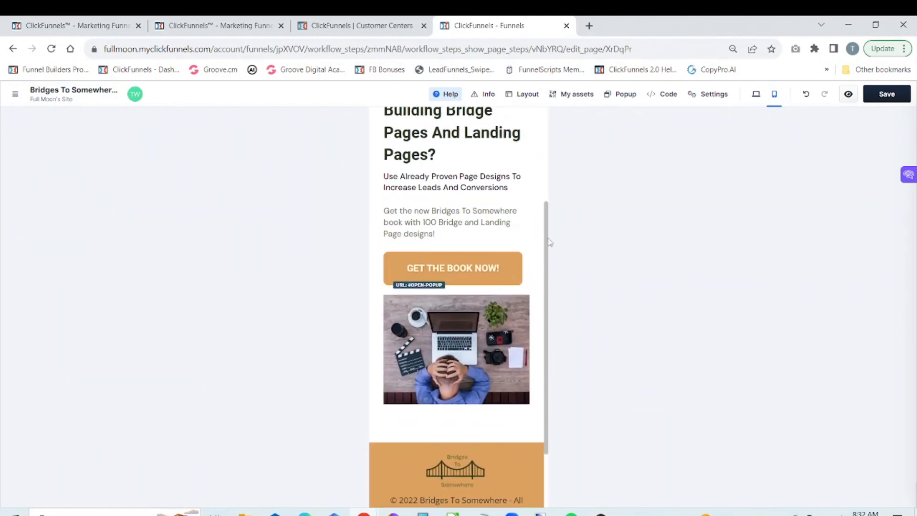
scroll(549, 230, up, 5)
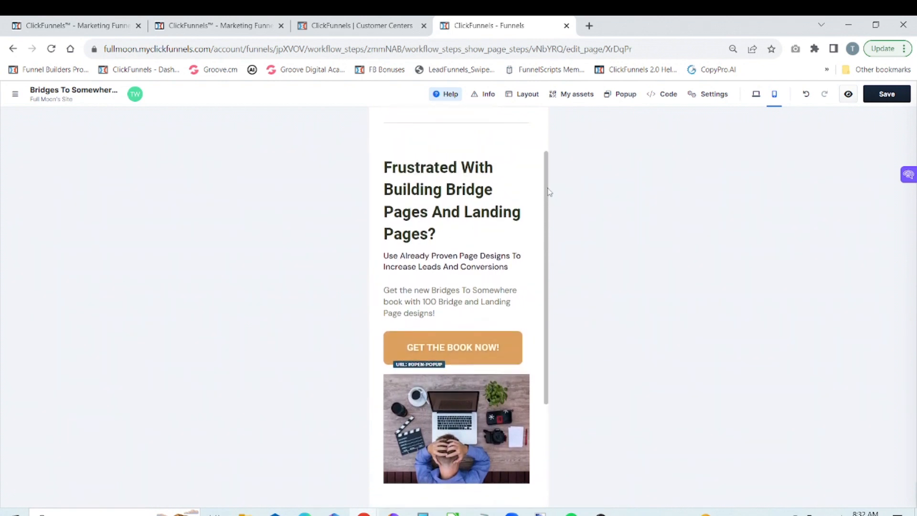
click(476, 145)
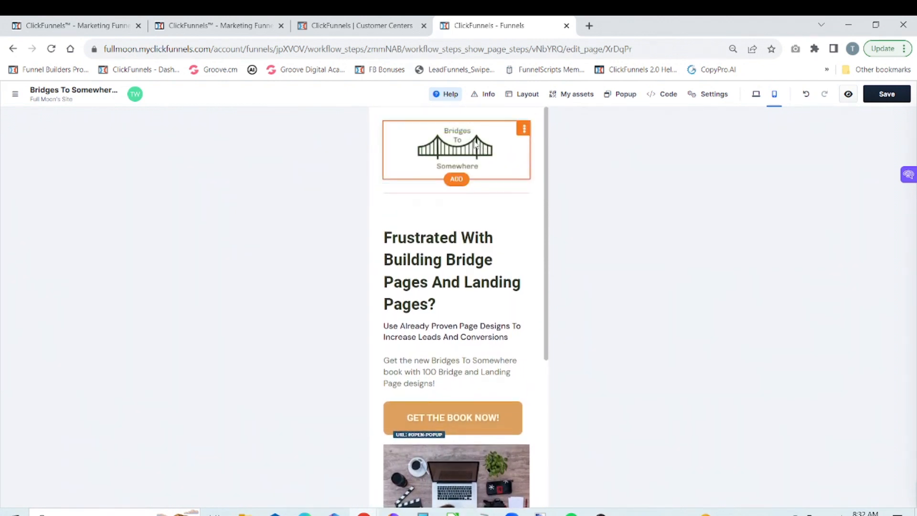
mouse_move(485, 200)
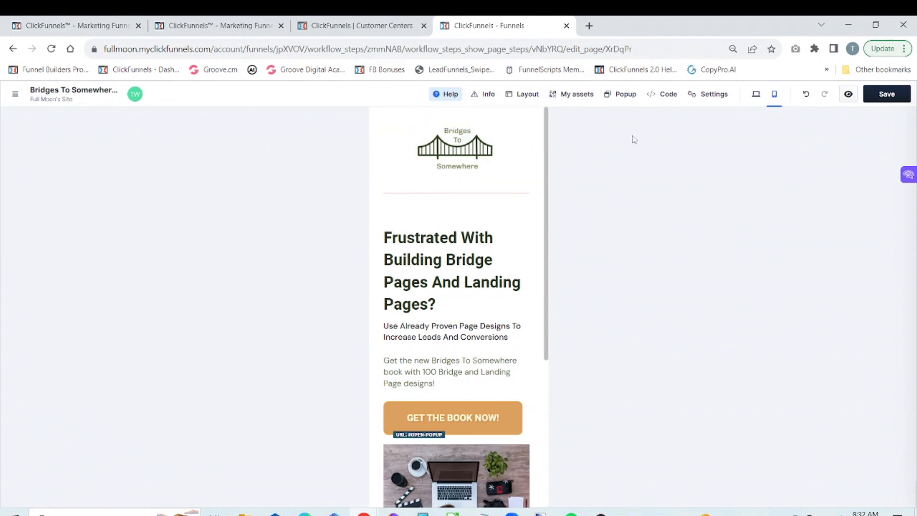
Step: In the desktop version, delete the divider row below the bridge logo and save the page
click(756, 95)
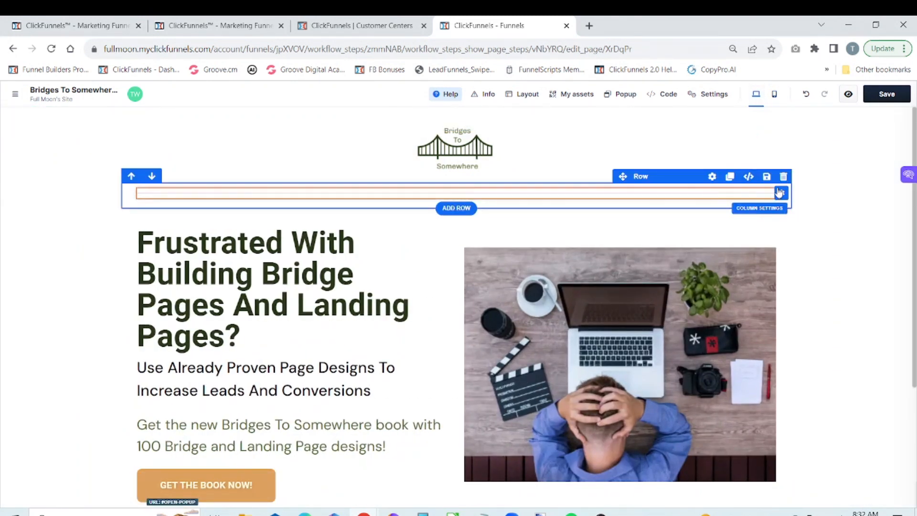
click(783, 177)
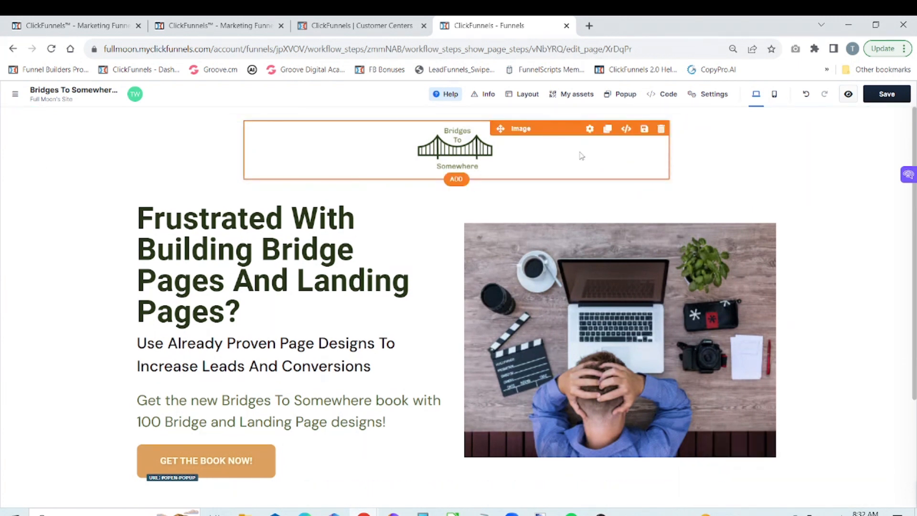
click(887, 95)
Step: Enlarge the browser zoom to 90%
click(904, 48)
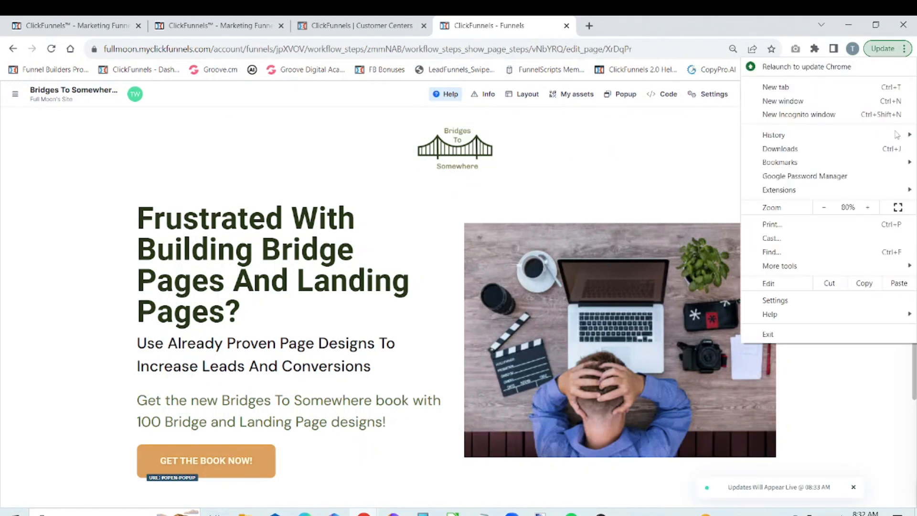
click(873, 208)
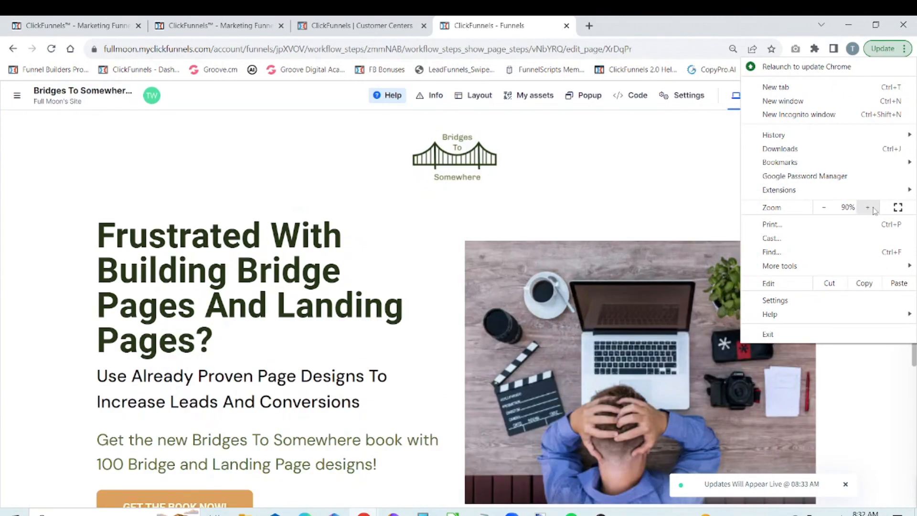
click(868, 207)
mouse_move(788, 190)
click(683, 188)
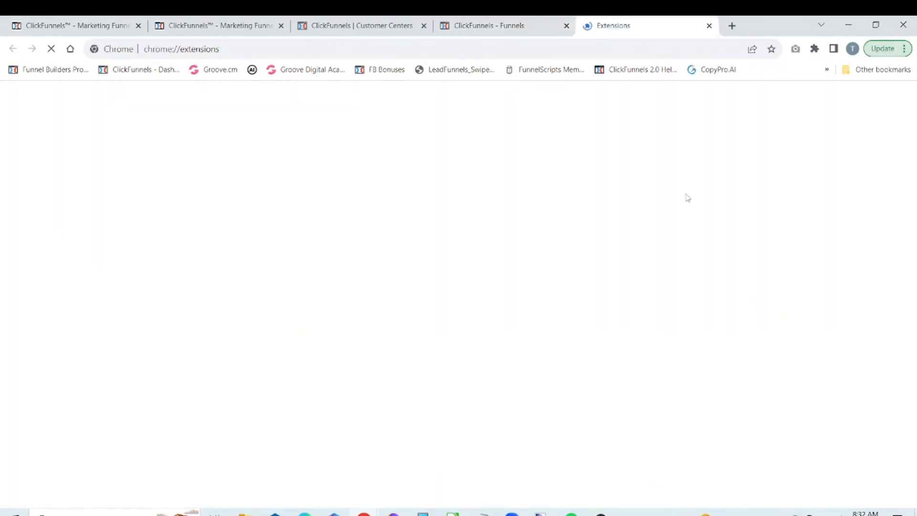
Step: Close the Extensions page and duplicate the image of the man at the laptop beside the headline
click(709, 26)
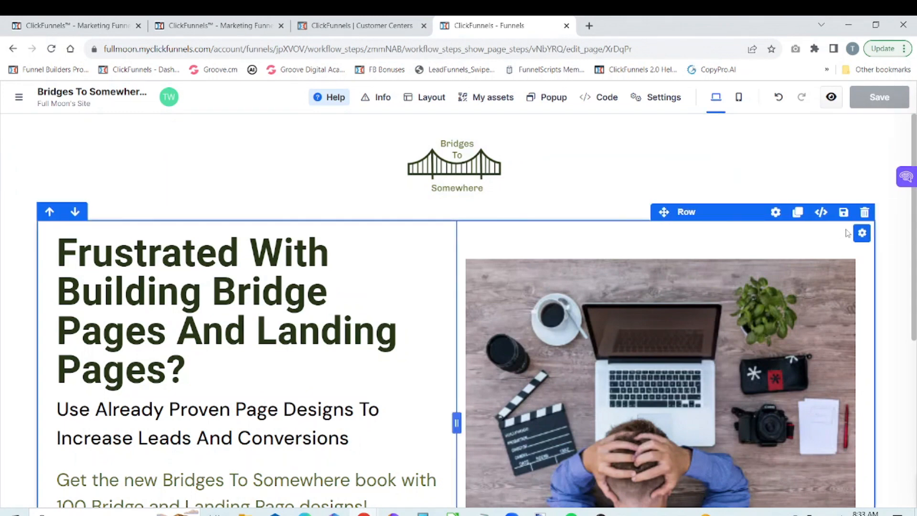
scroll(458, 310, down, 3)
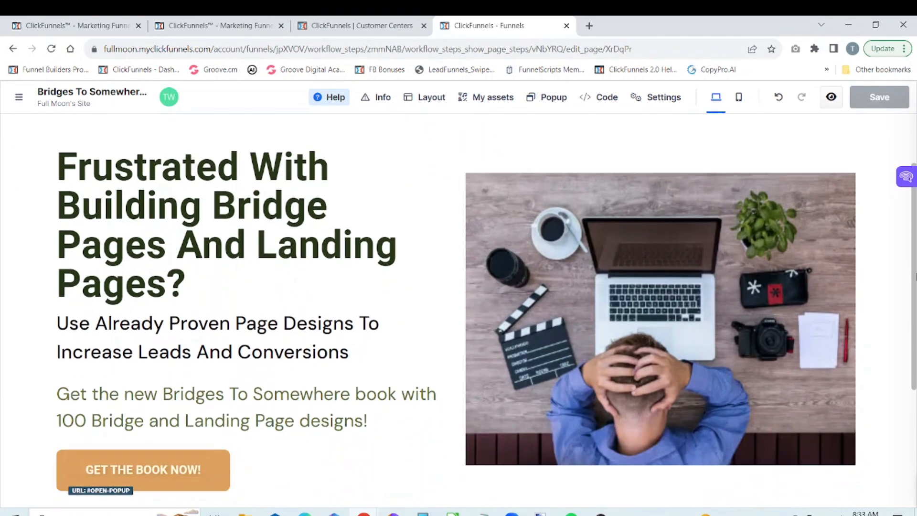
scroll(327, 298, up, 1)
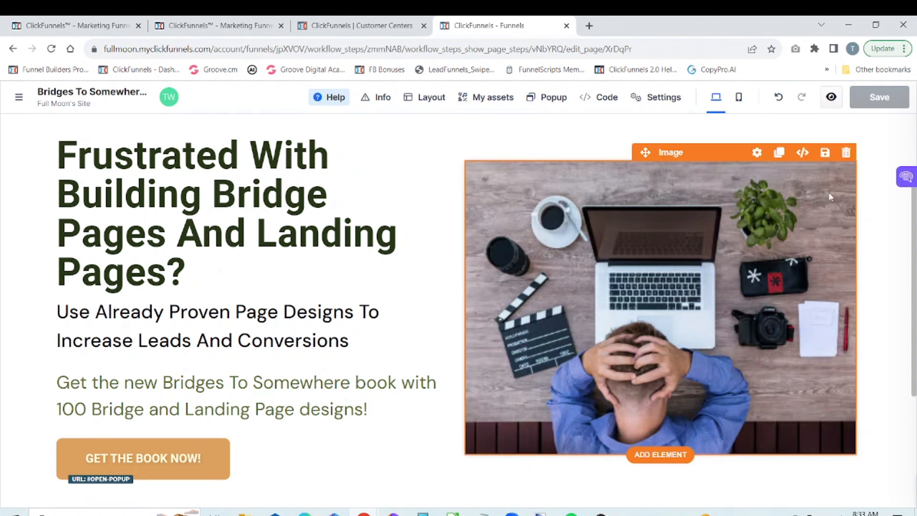
click(779, 152)
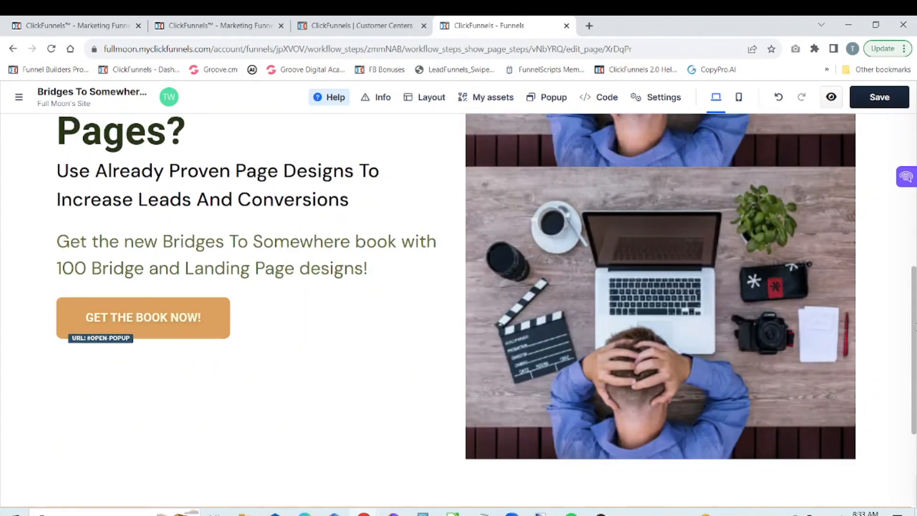
Step: Set the visibility of the upper copy of the laptop image to desktop only and close its settings
scroll(458, 310, up, 1)
scroll(841, 197, up, 5)
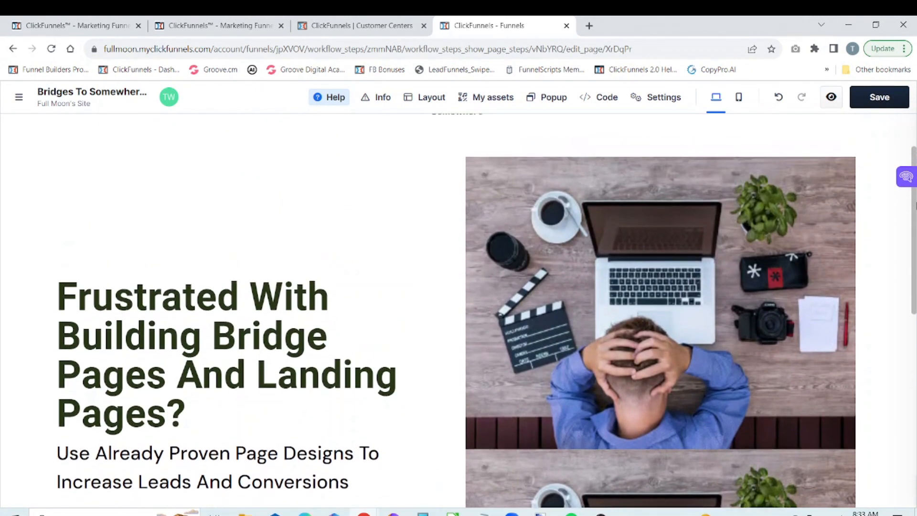
mouse_move(818, 194)
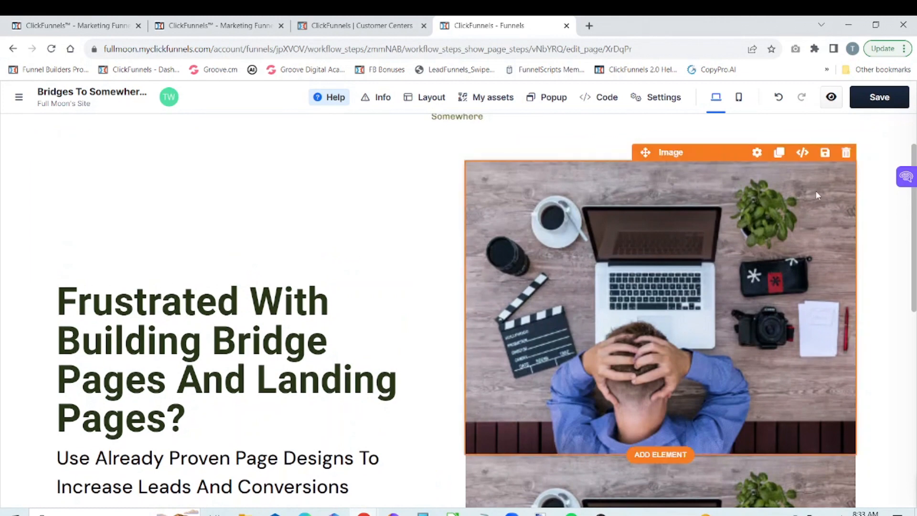
click(757, 152)
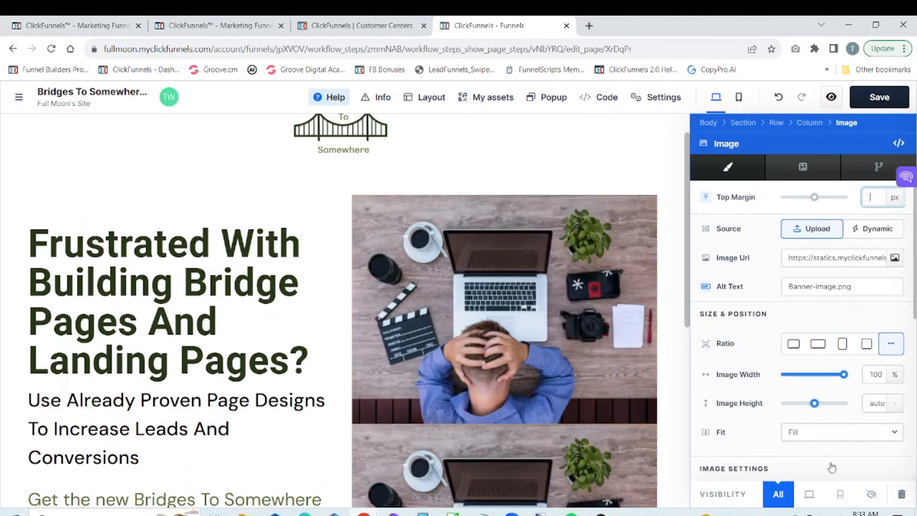
click(809, 495)
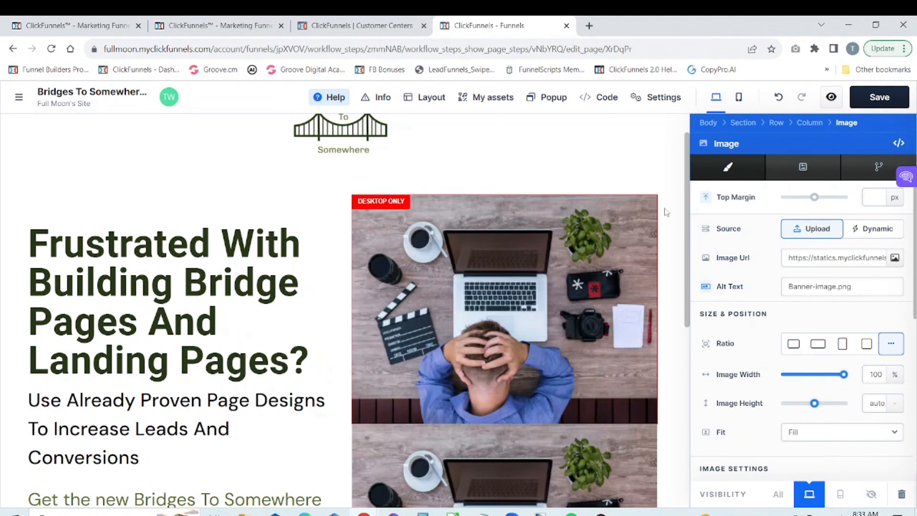
click(636, 161)
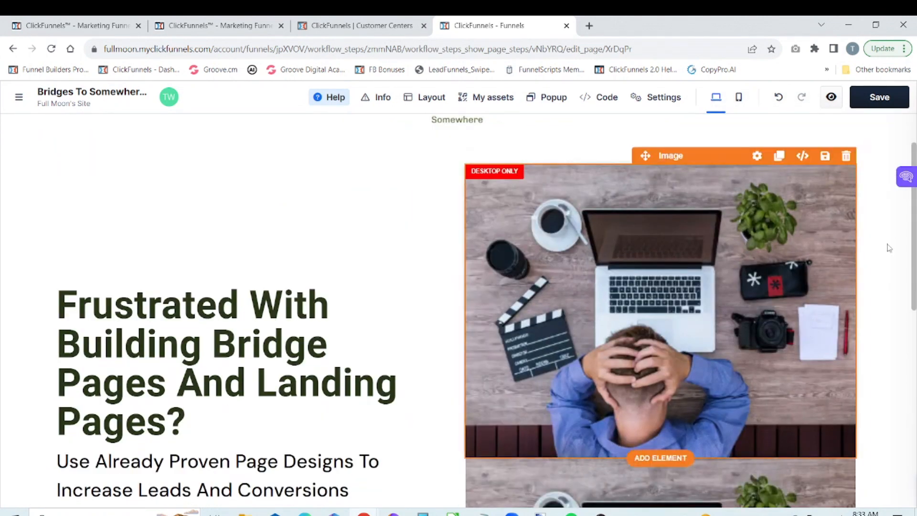
Step: Set the visibility of the lower copy of the laptop image to mobile only and close its settings
drag(913, 227, 913, 231)
scroll(913, 231, down, 7)
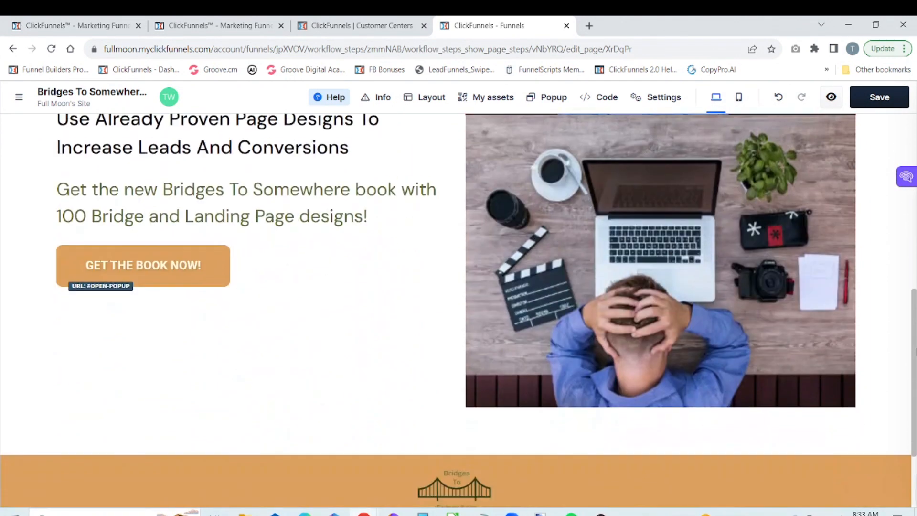
scroll(839, 217, up, 2)
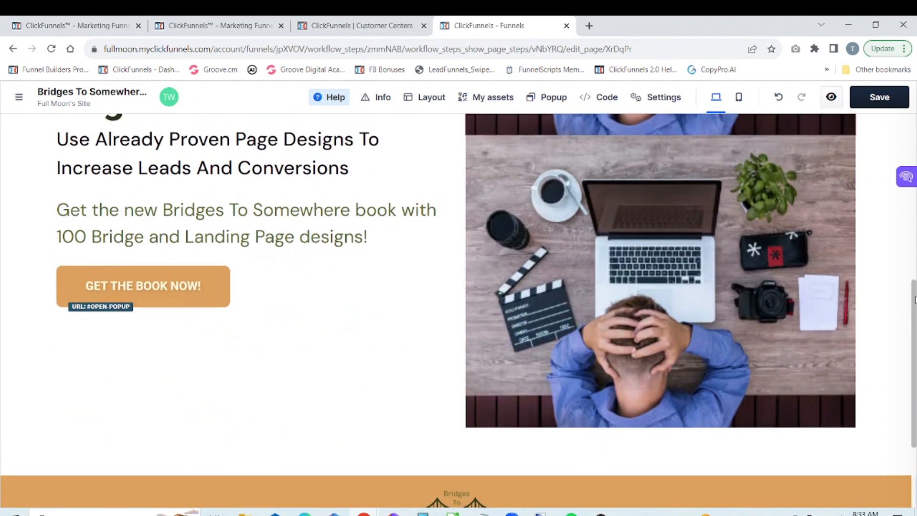
mouse_move(835, 208)
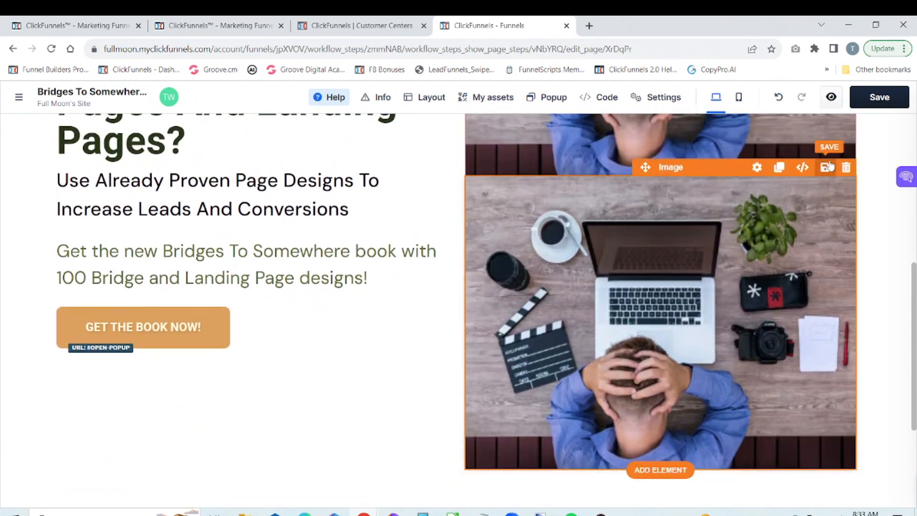
click(758, 168)
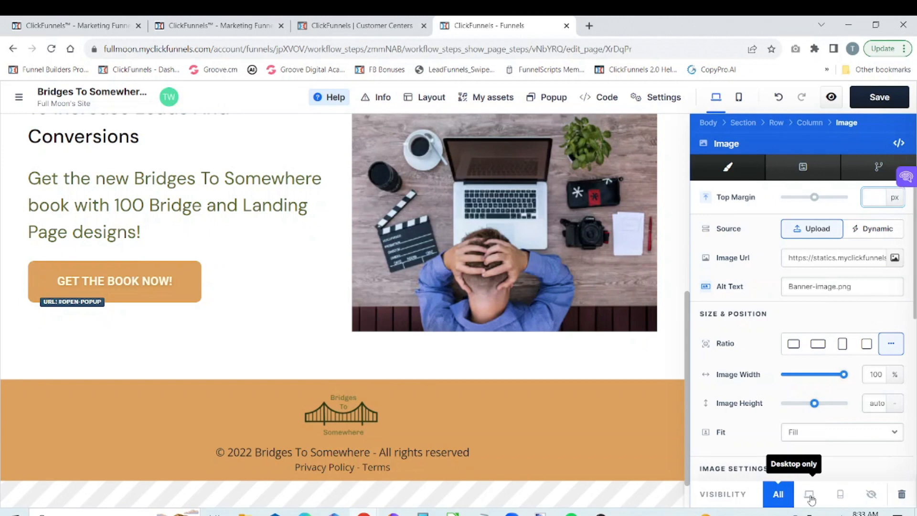
click(842, 497)
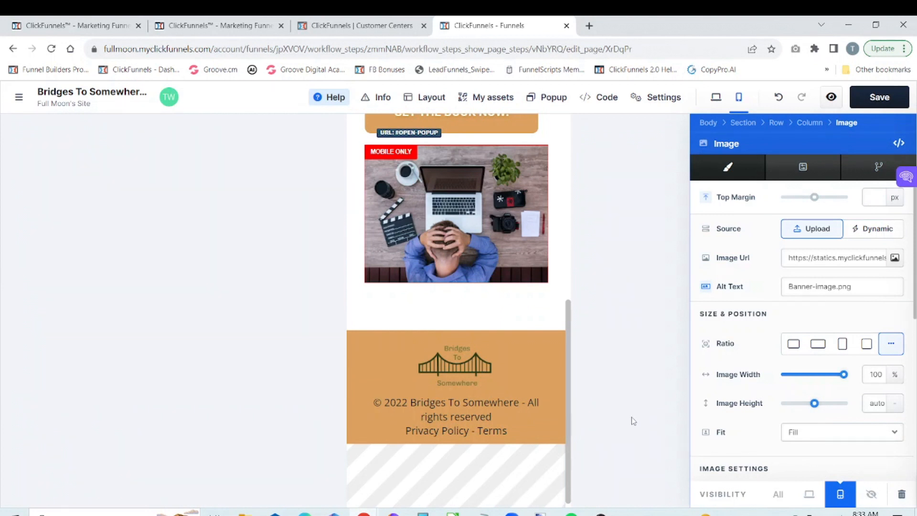
click(577, 395)
Step: In the mobile layout, move the mobile-only image above the "Frustrated With Building Bridge Pages" headline and save the page
scroll(577, 395, up, 2)
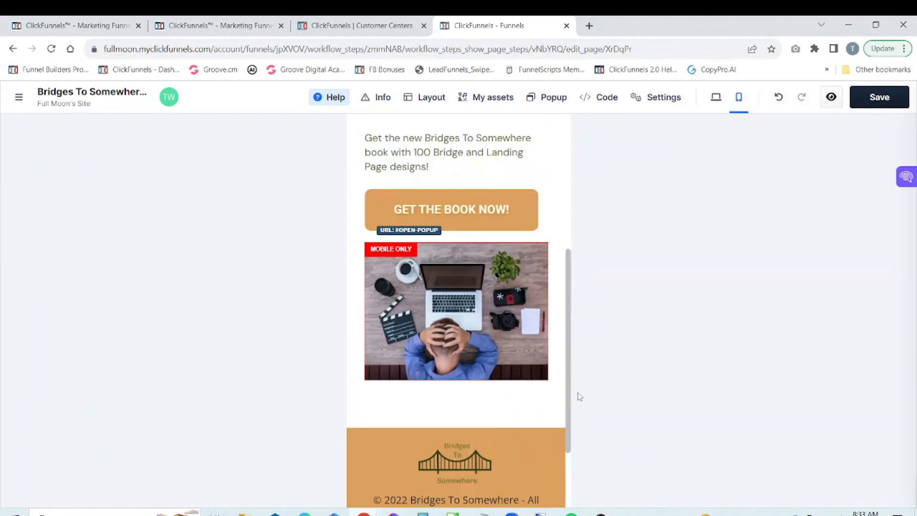
scroll(578, 350, up, 2)
scroll(579, 350, up, 3)
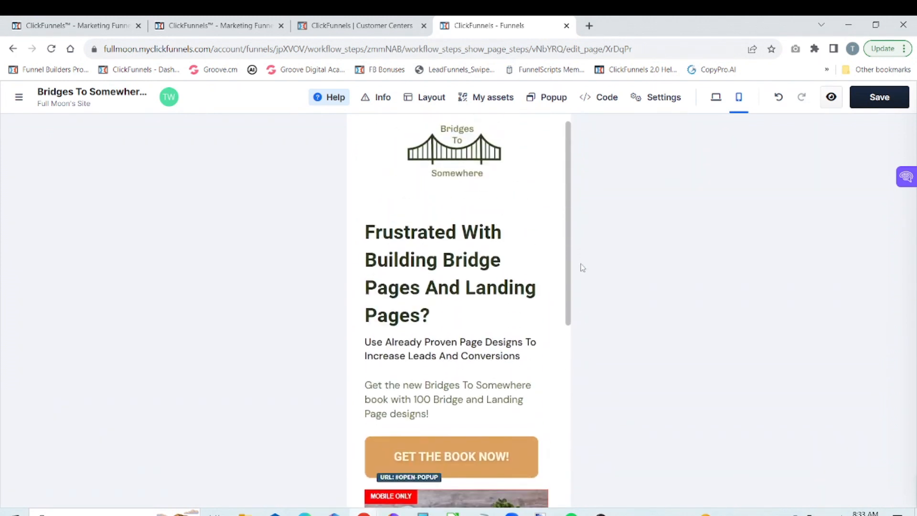
scroll(579, 296, down, 2)
mouse_move(488, 386)
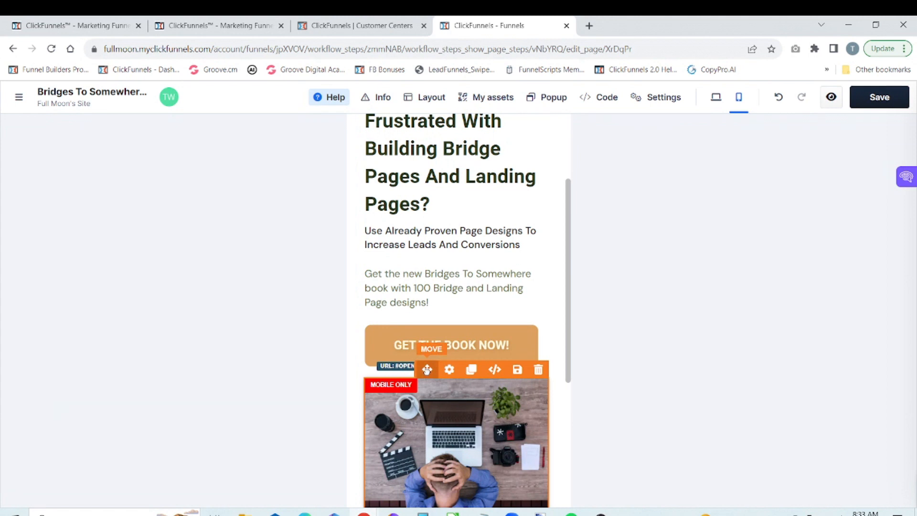
drag(427, 369, 430, 255)
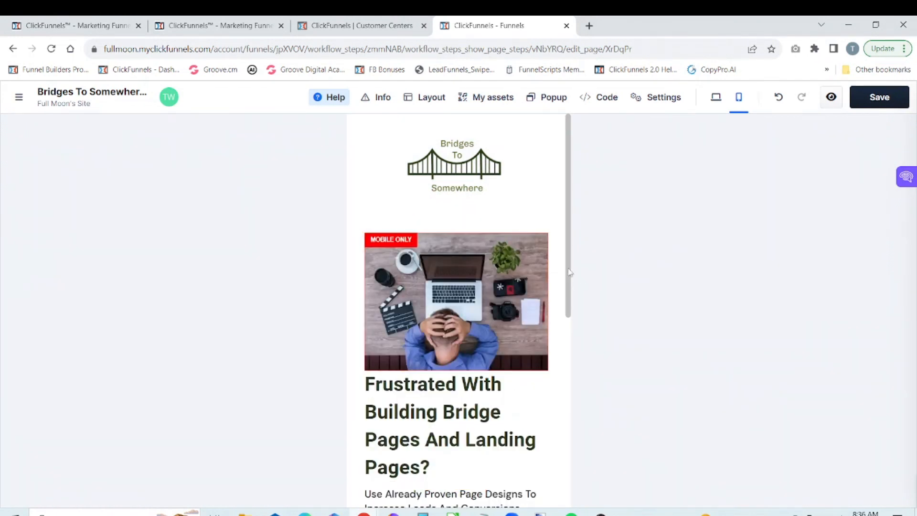
drag(569, 272, 571, 213)
click(890, 102)
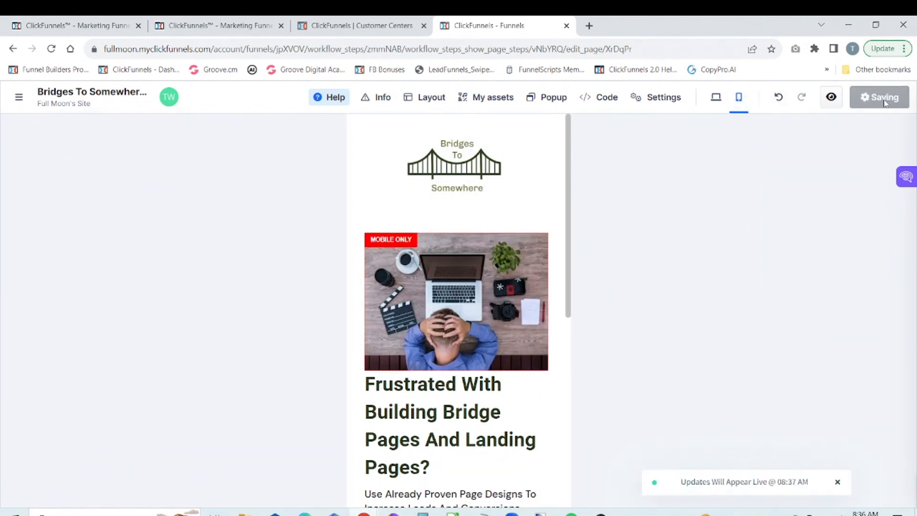
Step: Return to the desktop layout, preview the page down to the footer with its popup dismissed, and close the preview
click(716, 99)
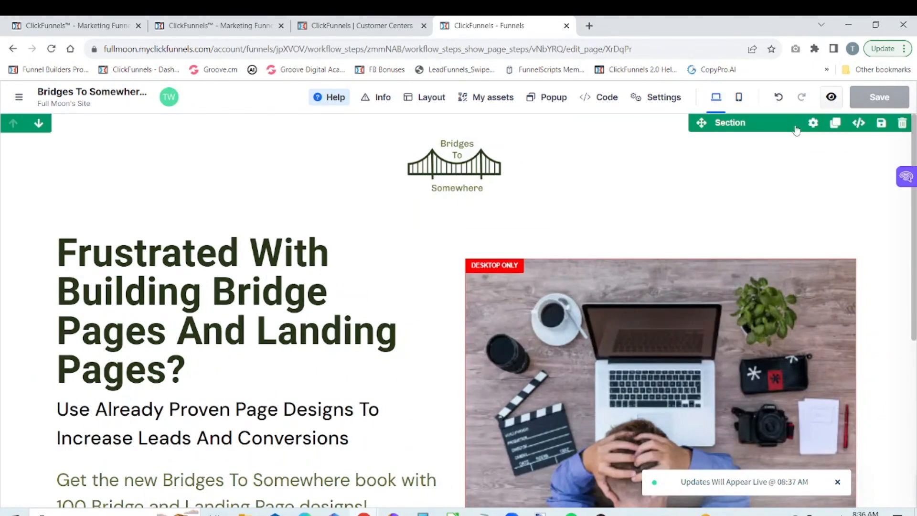
click(830, 102)
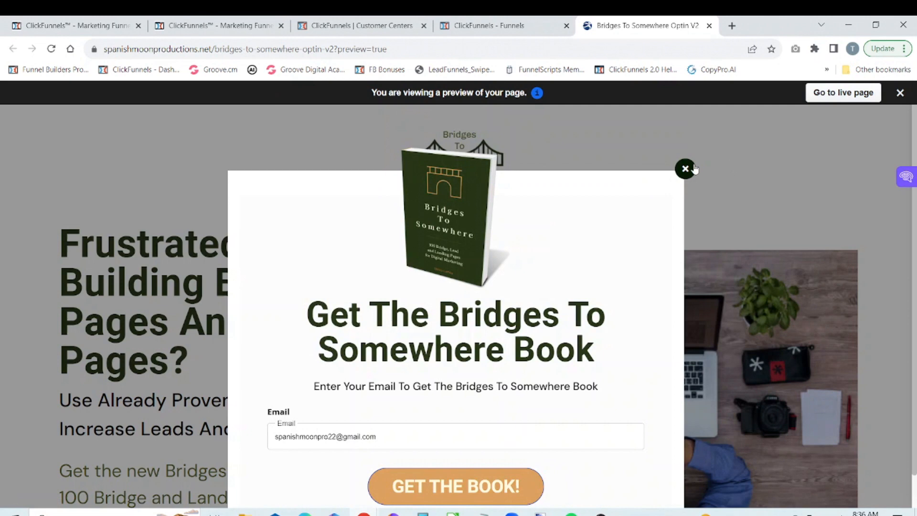
click(692, 168)
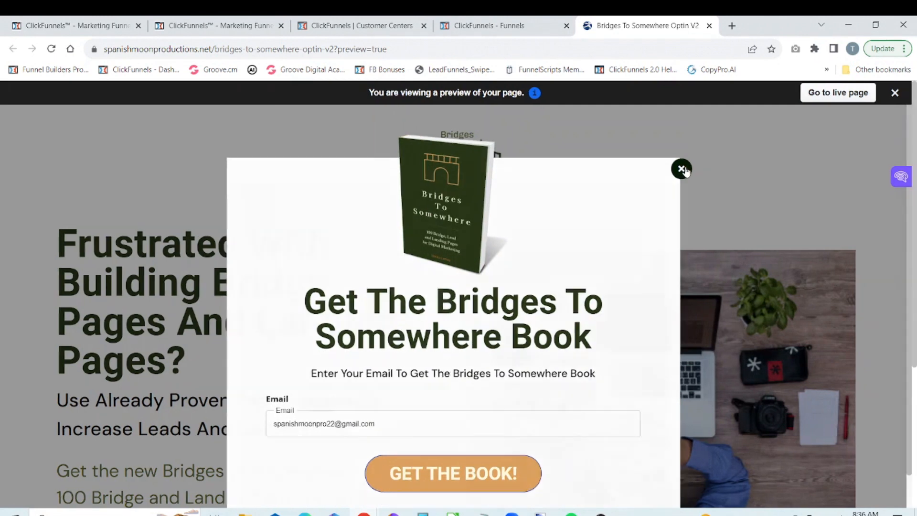
scroll(914, 128, down, 5)
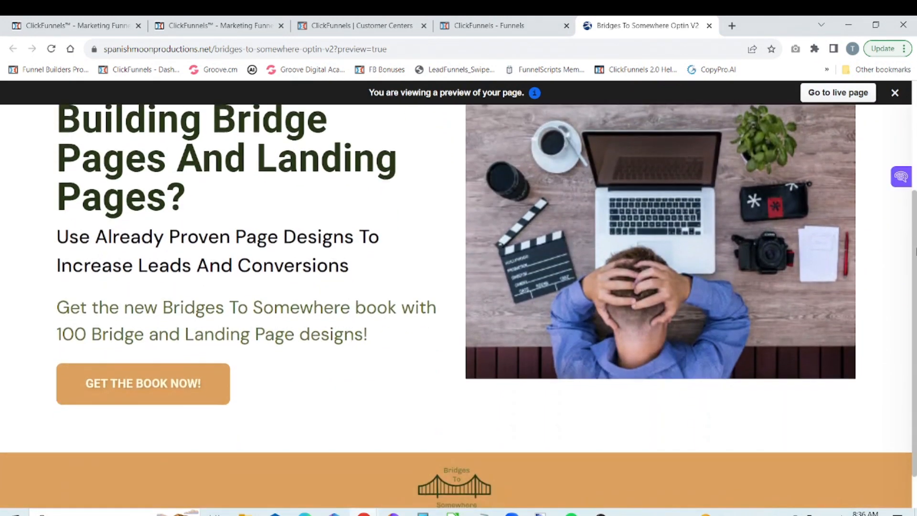
scroll(914, 308, up, 5)
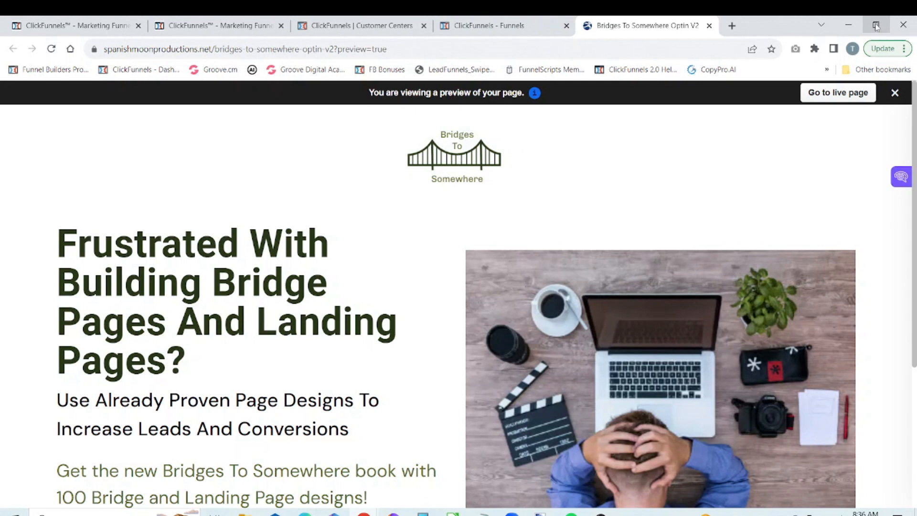
click(709, 25)
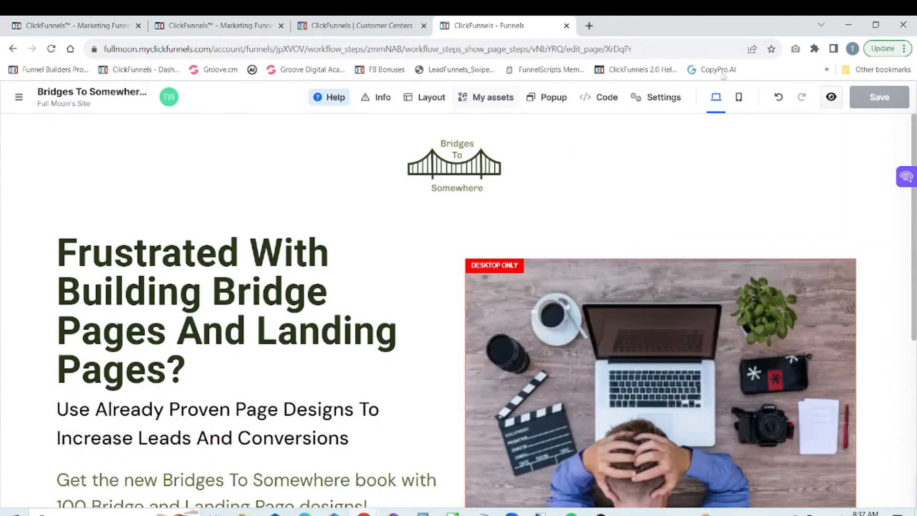
Step: Preview the page again, dismiss the book popup and open the browser's developer tools
click(830, 98)
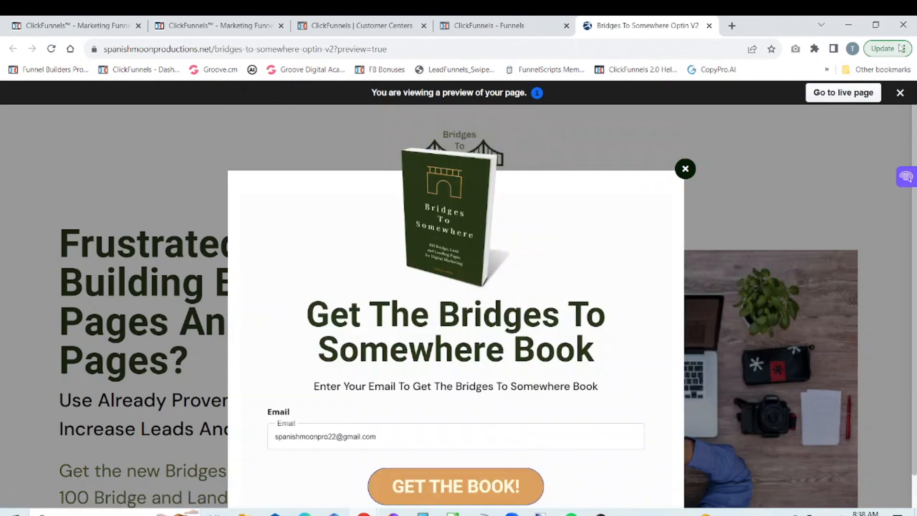
click(684, 169)
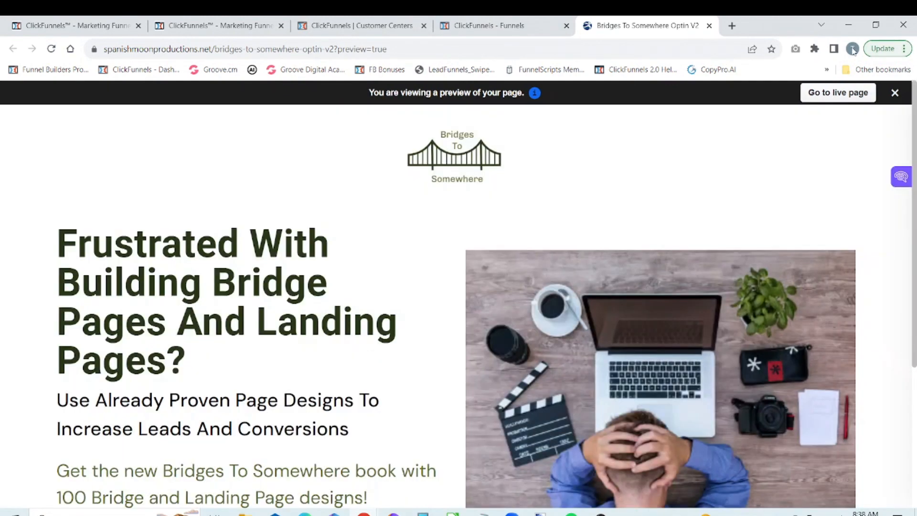
click(891, 50)
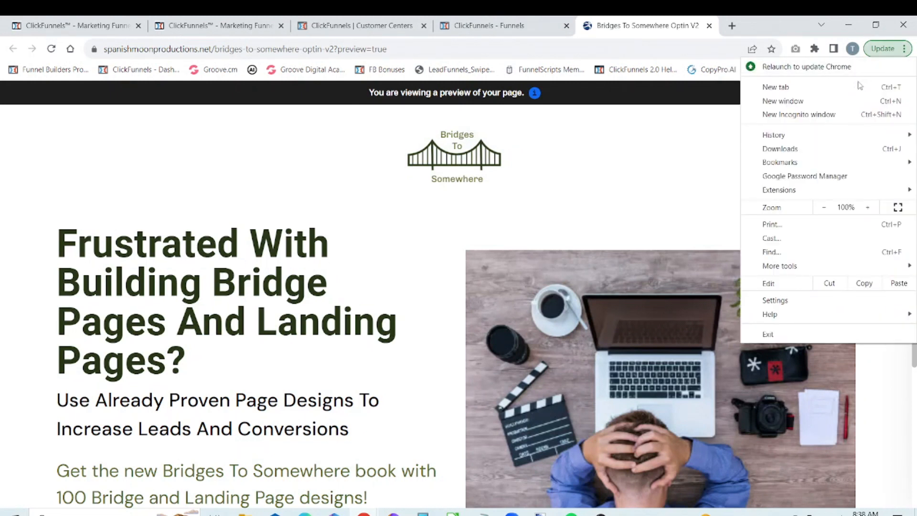
mouse_move(804, 137)
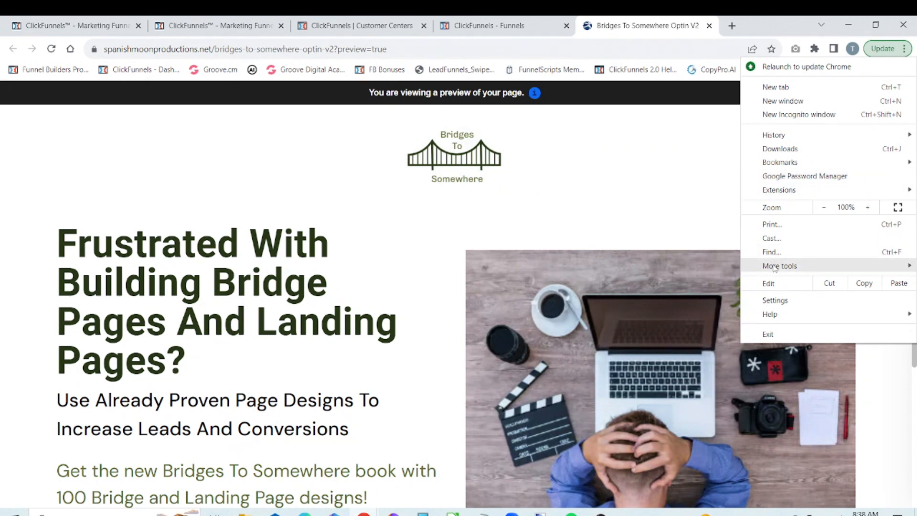
mouse_move(776, 269)
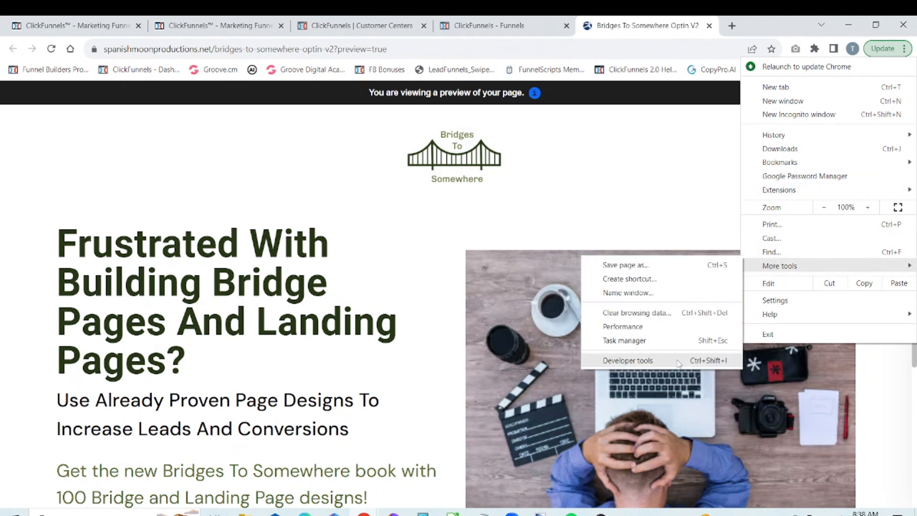
click(653, 361)
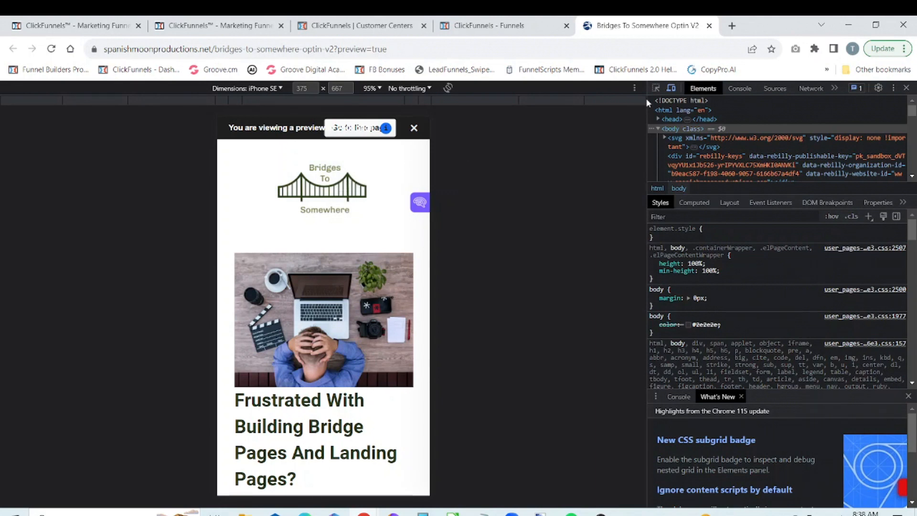
Step: Compare the previewed page in desktop view and in iPhone SE device emulation, ending in desktop view
click(671, 88)
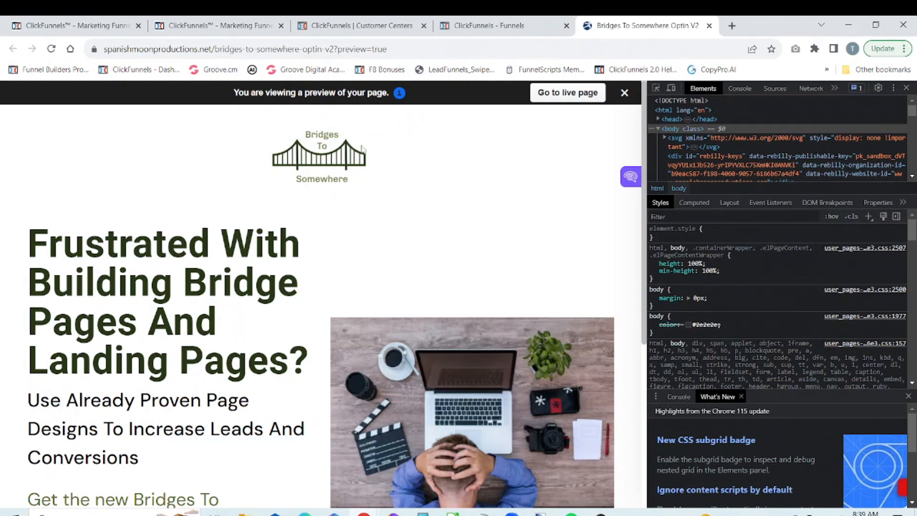
click(654, 89)
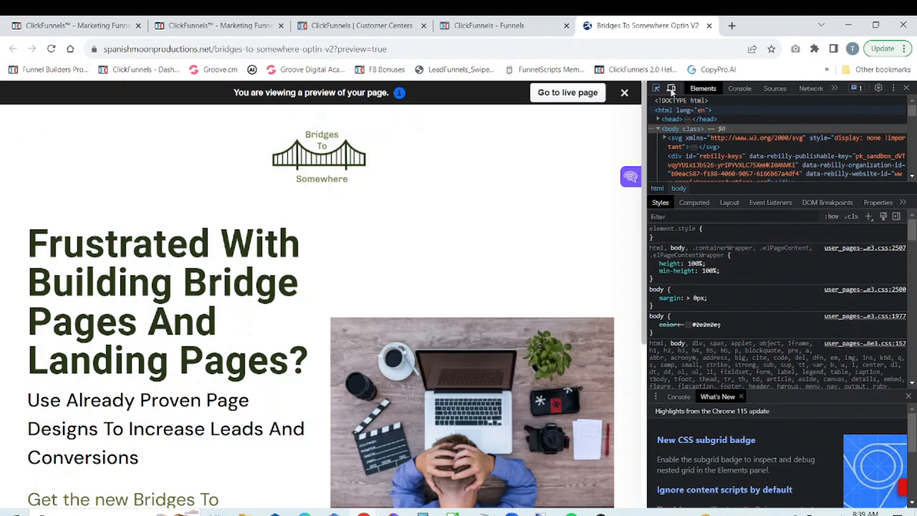
click(671, 89)
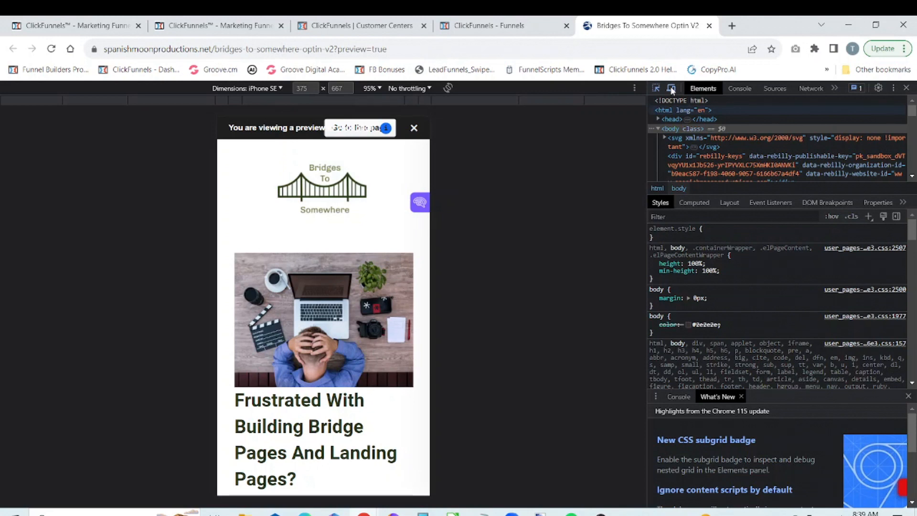
click(671, 89)
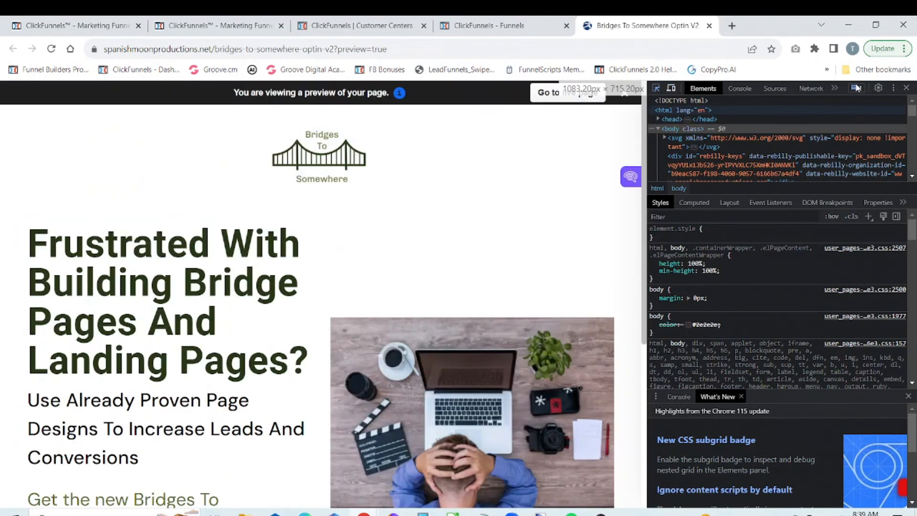
Step: Close the developer tools and the page preview, and switch the editor to the mobile layout
click(906, 89)
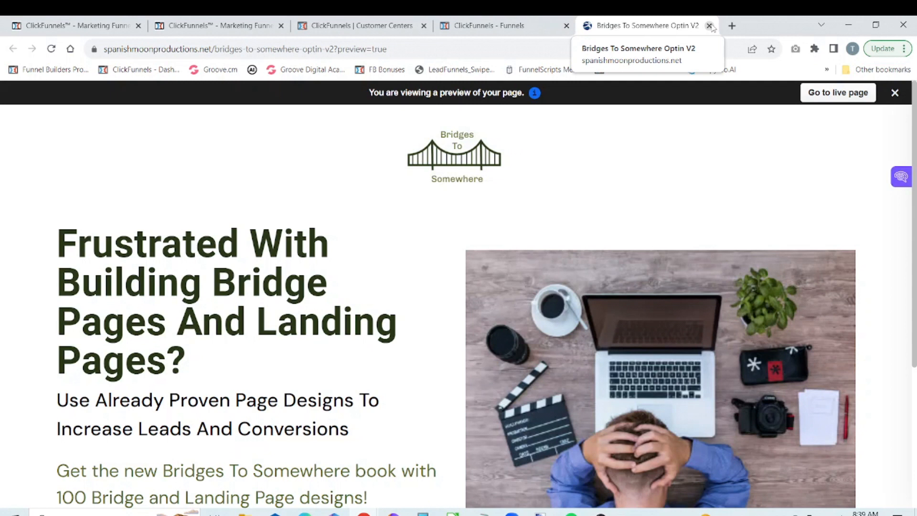
click(710, 26)
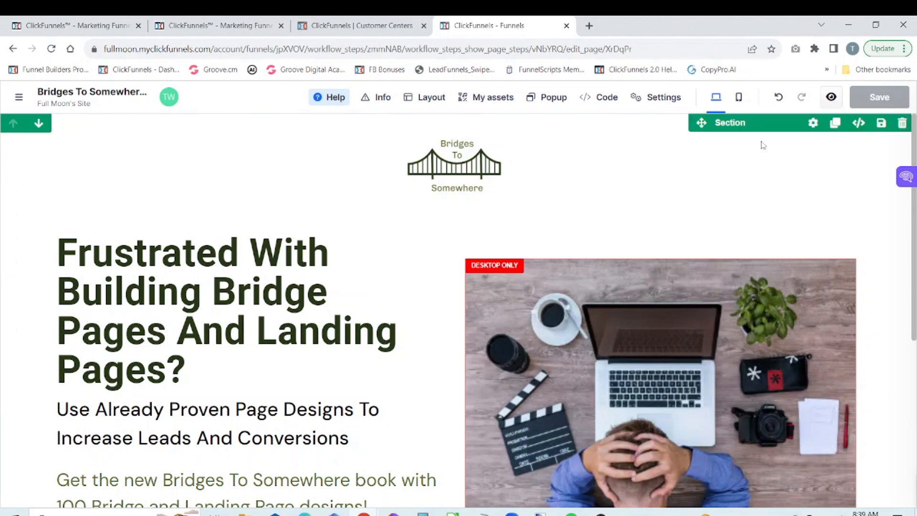
click(738, 97)
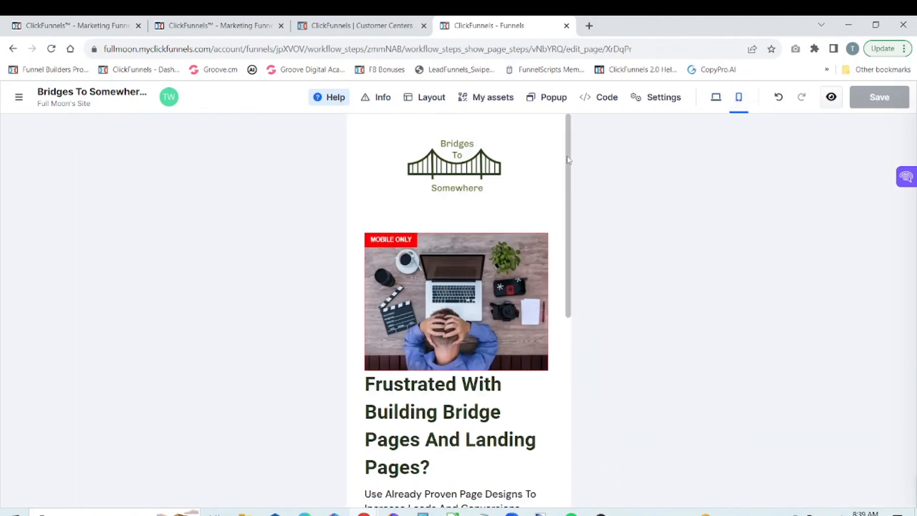
Step: Open the settings of the "Frustrated With Building Bridge Pages" headline and change its mobile font size unit to px
scroll(569, 191, down, 2)
scroll(563, 237, down, 3)
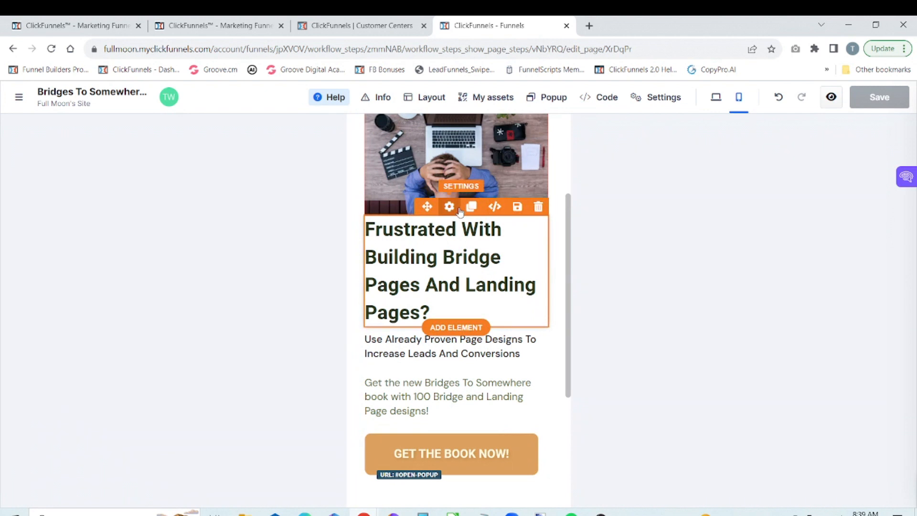
click(450, 207)
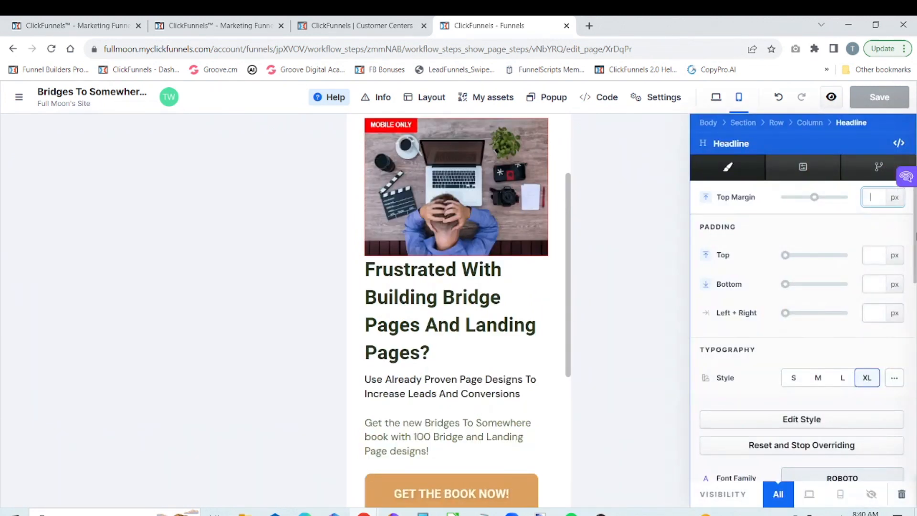
click(915, 257)
drag(915, 263, 915, 358)
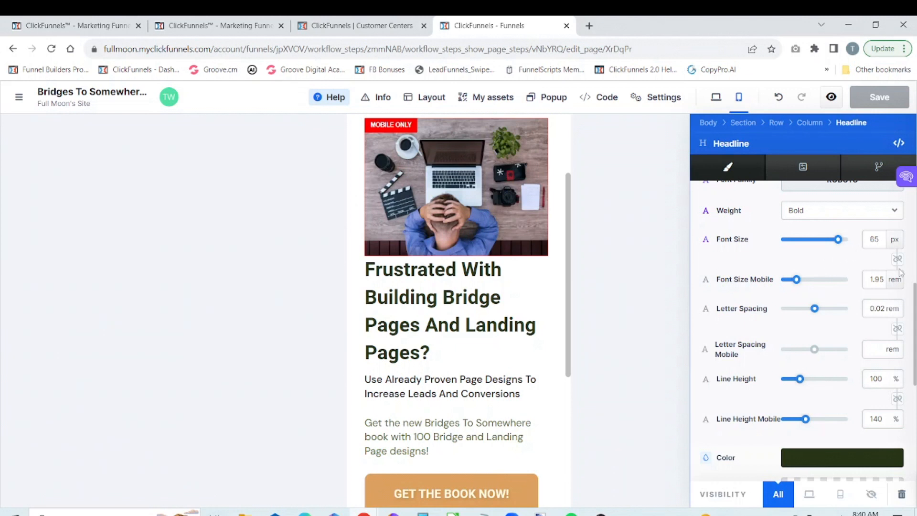
drag(915, 288, 915, 277)
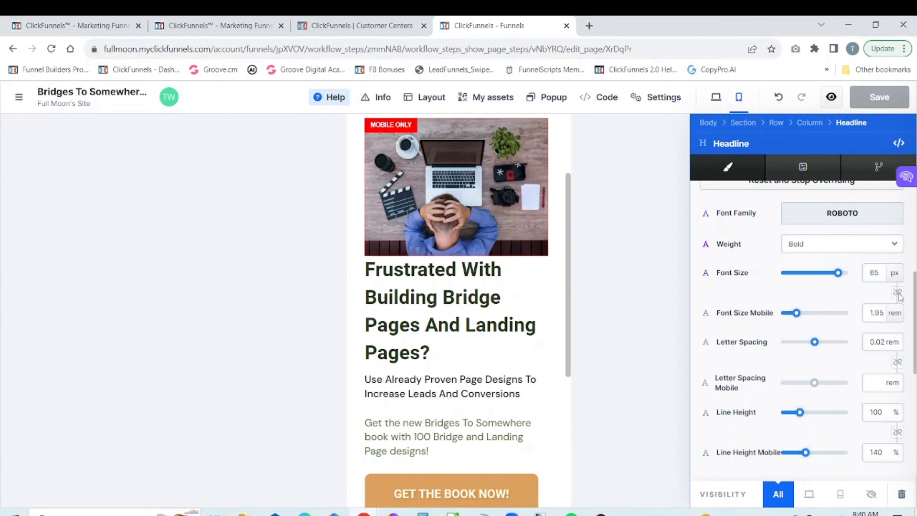
click(895, 317)
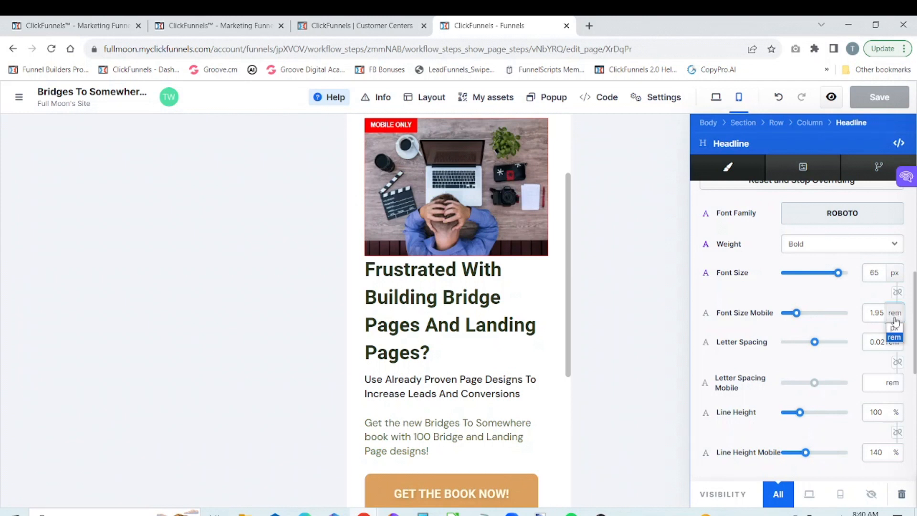
click(894, 328)
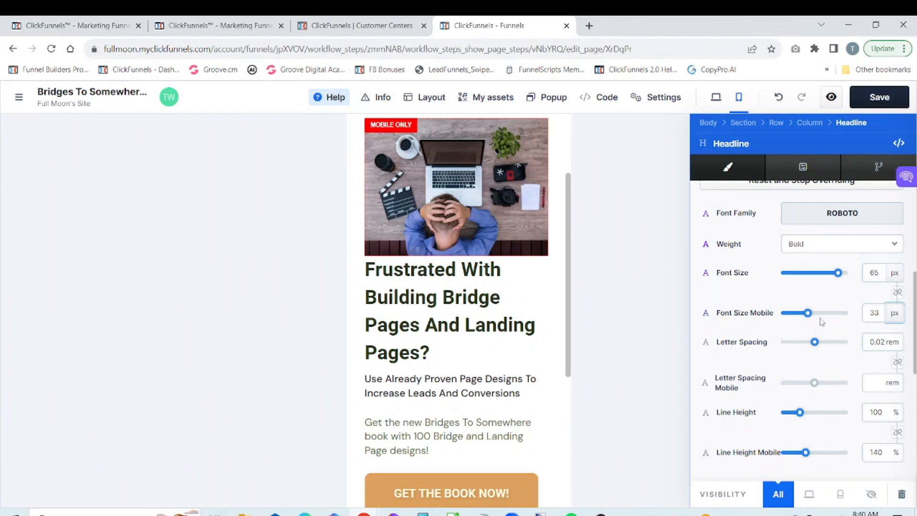
Step: Set the headline's mobile font size to 28 px and save the page
drag(807, 317, 805, 317)
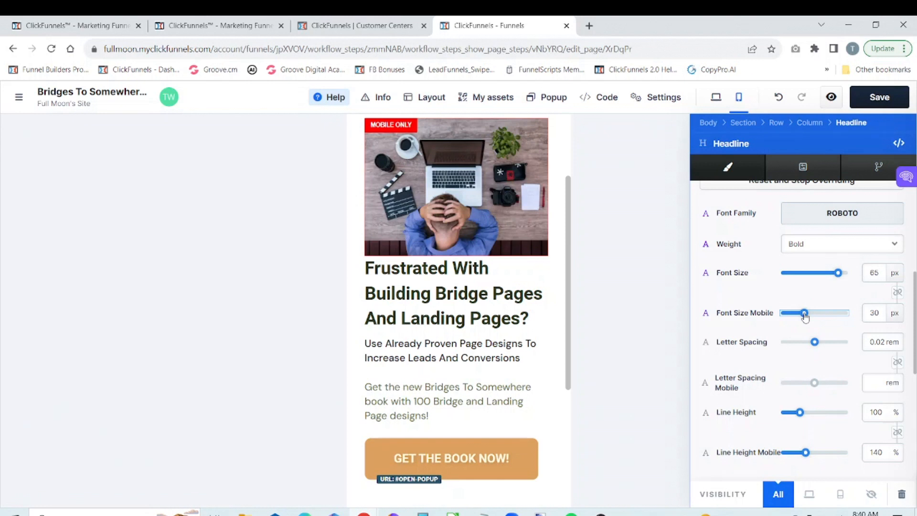
drag(805, 316, 800, 315)
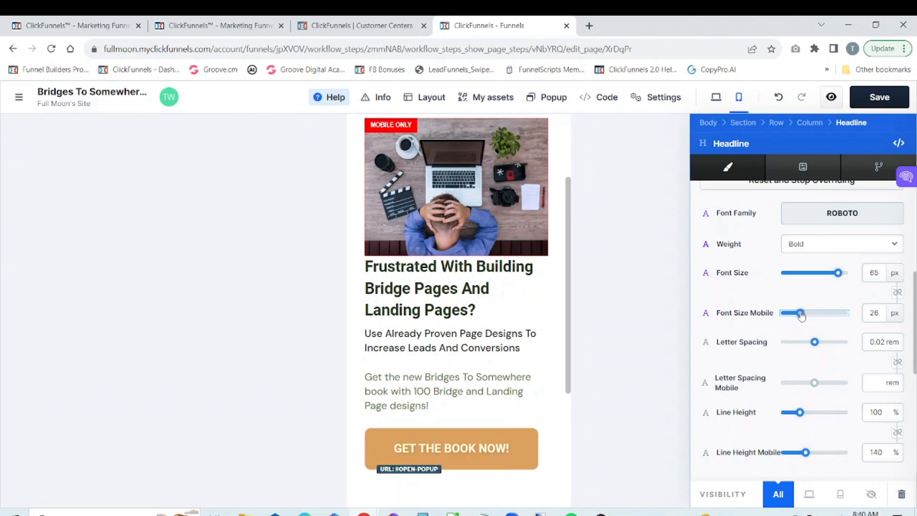
drag(801, 316, 804, 316)
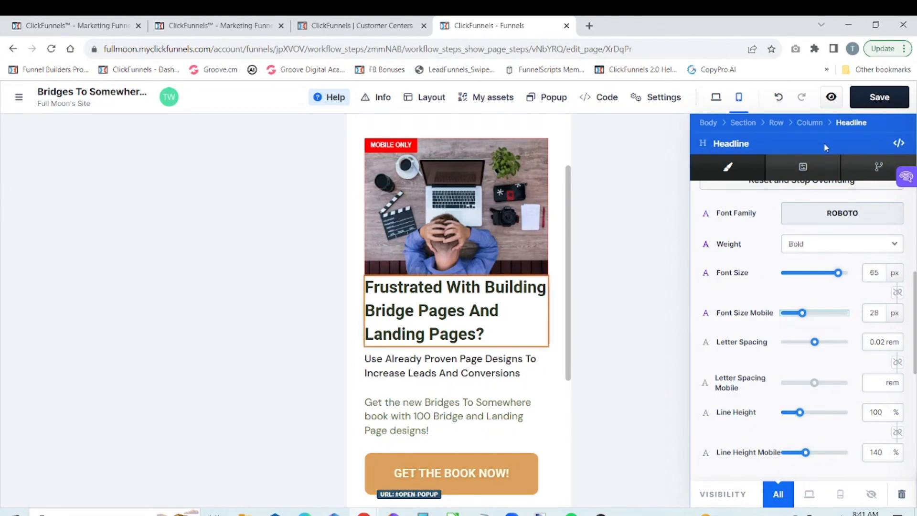
click(878, 105)
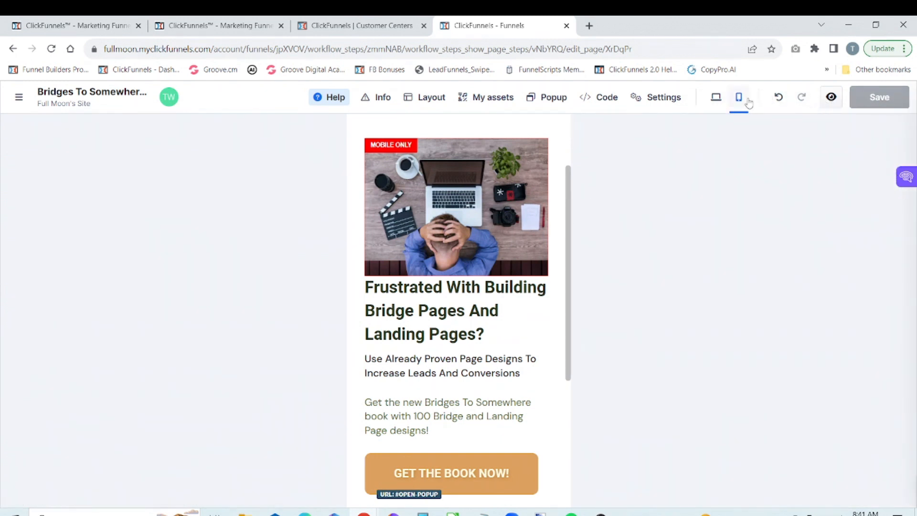
Step: In the desktop layout, duplicate the "Frustrated With Building Bridge Pages" headline and make the upper copy visible on desktop only
click(722, 99)
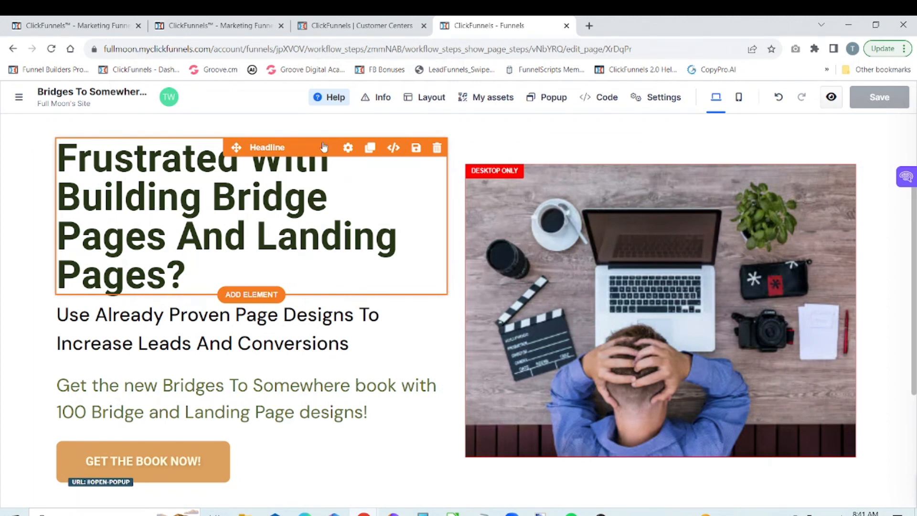
click(370, 148)
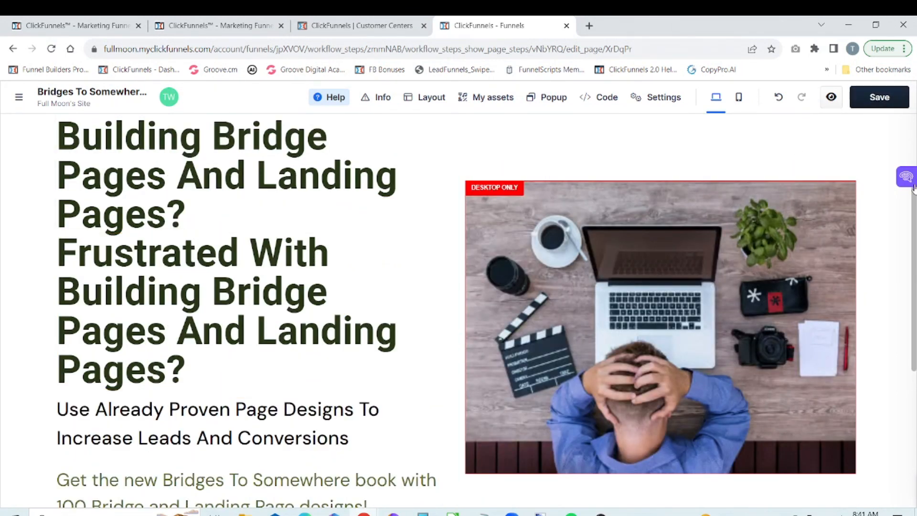
scroll(907, 162, up, 2)
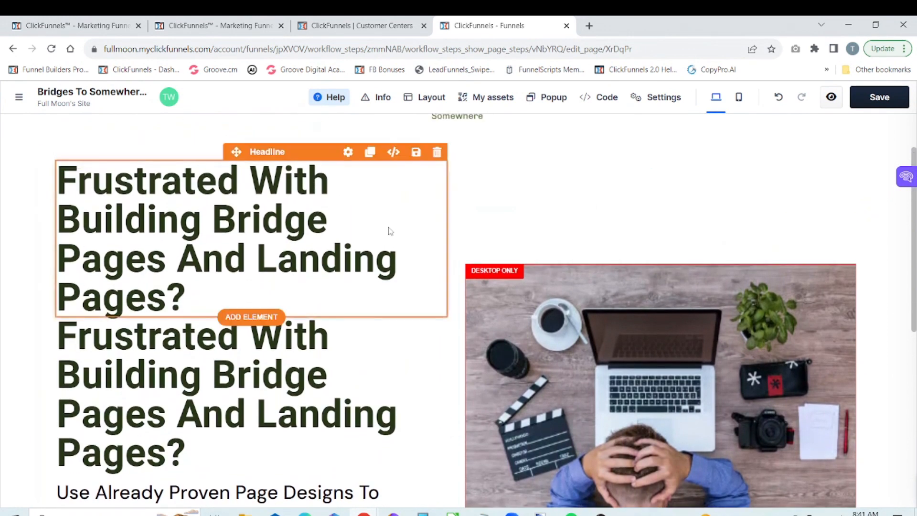
click(349, 152)
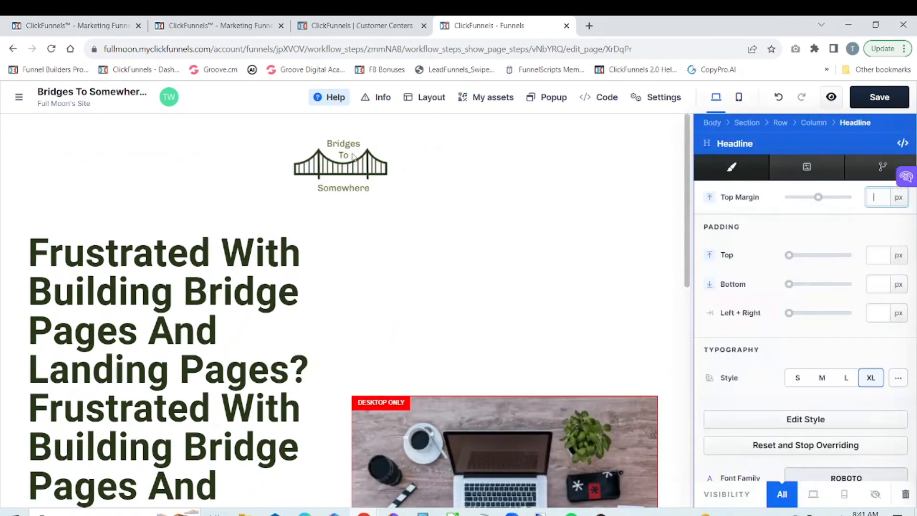
click(810, 494)
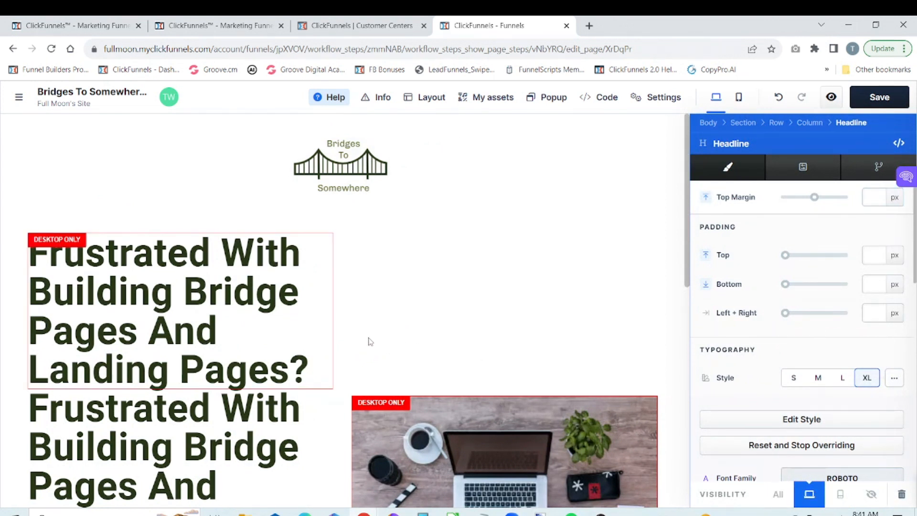
click(364, 370)
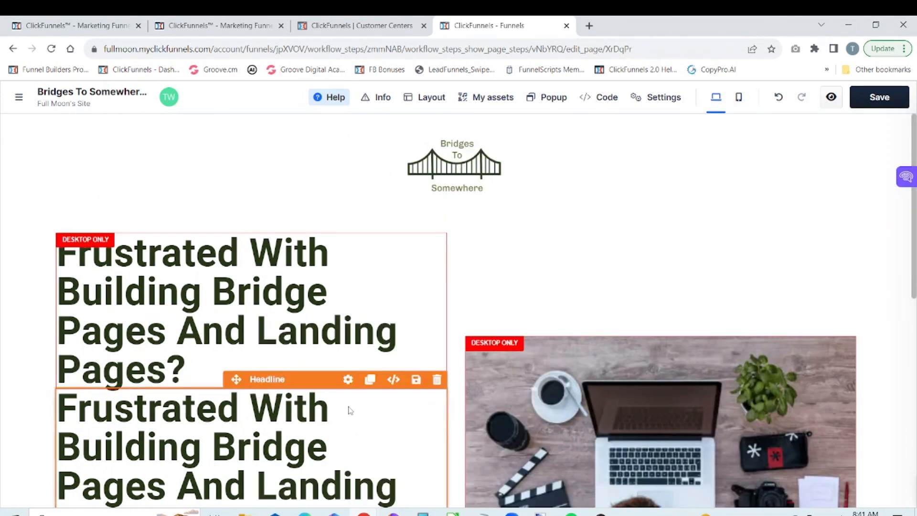
Step: Center-align the lower copy of the headline and save the page
click(348, 380)
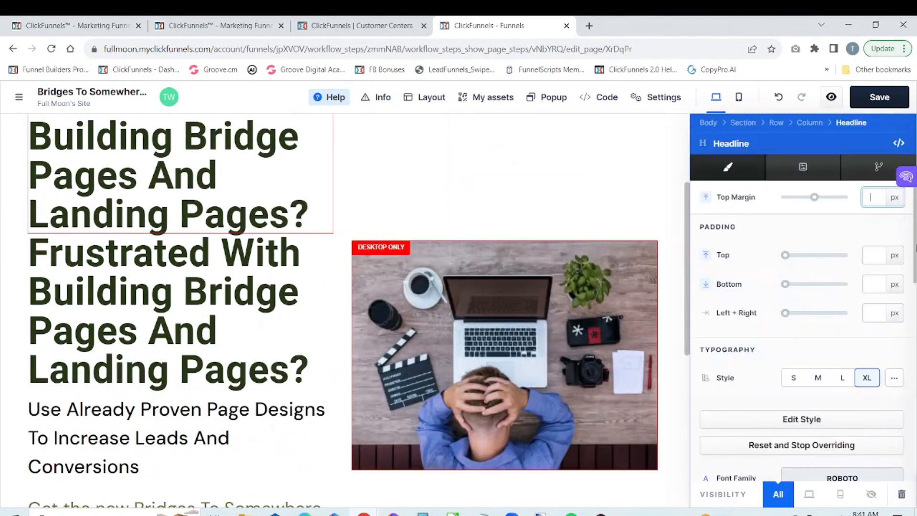
drag(915, 247, 908, 410)
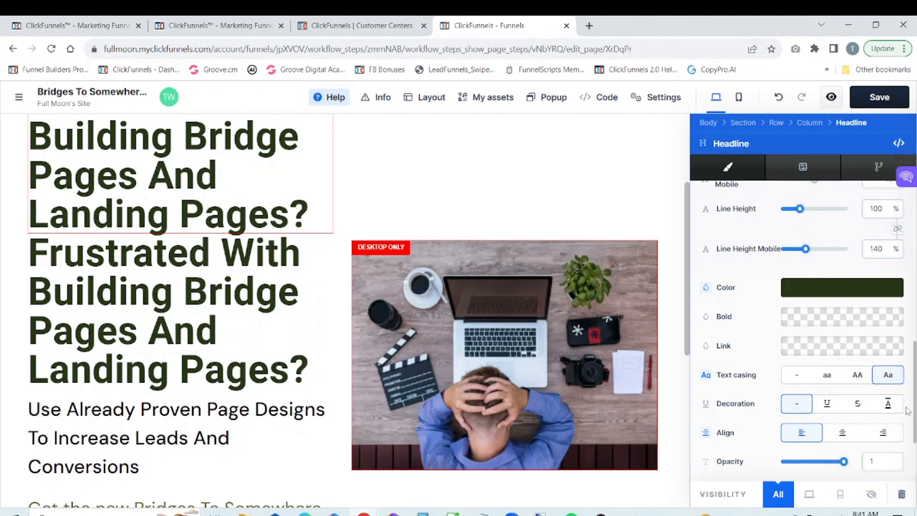
click(841, 434)
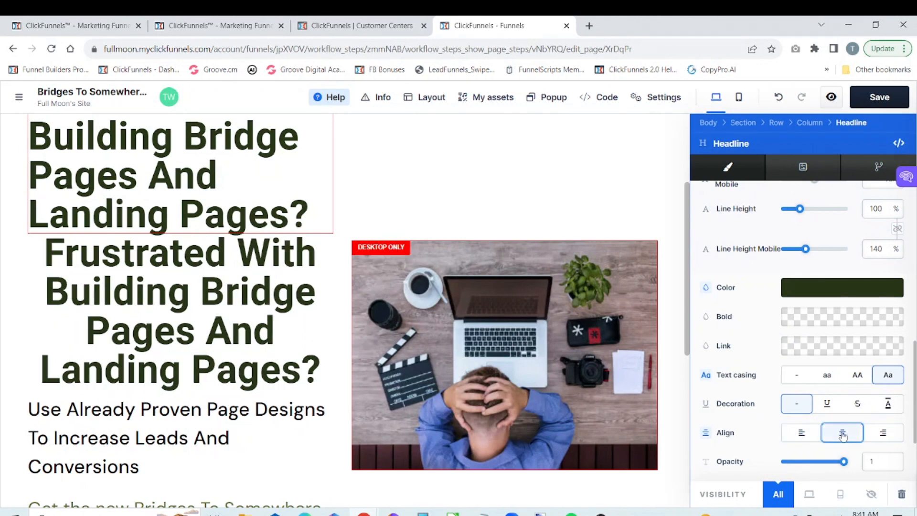
click(662, 222)
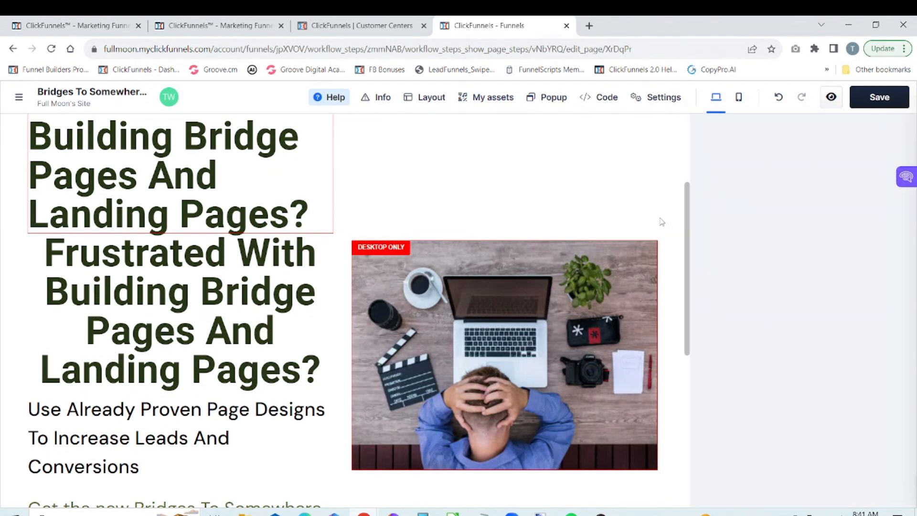
click(881, 101)
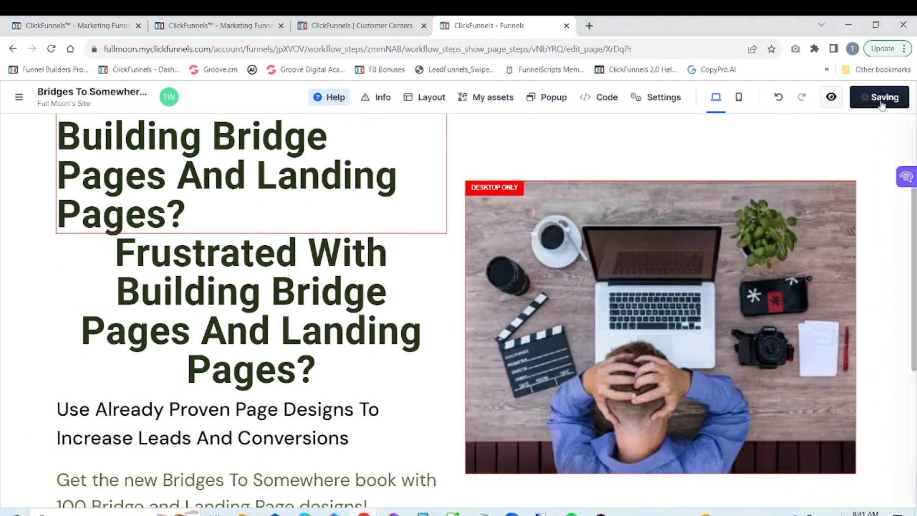
Step: Make the centered headline visible on mobile only, check it in the mobile layout and save the page
mouse_move(399, 267)
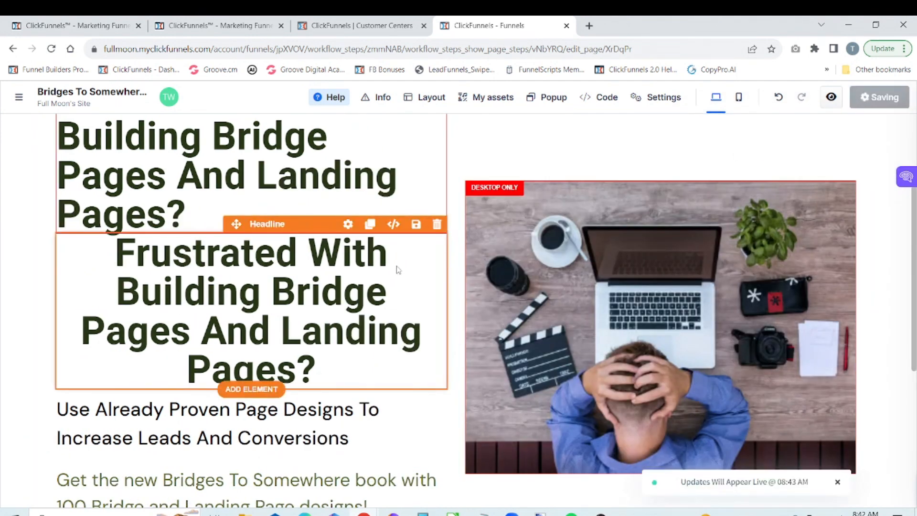
click(353, 230)
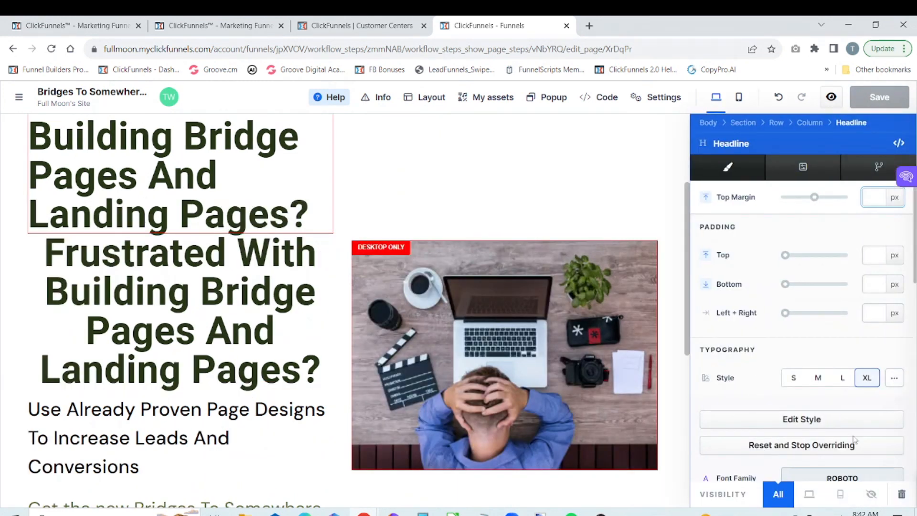
click(841, 495)
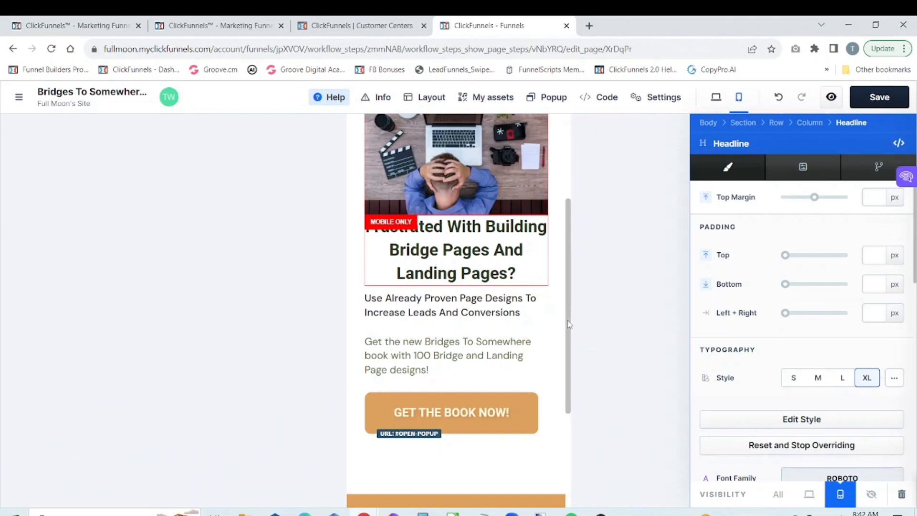
drag(568, 325, 565, 423)
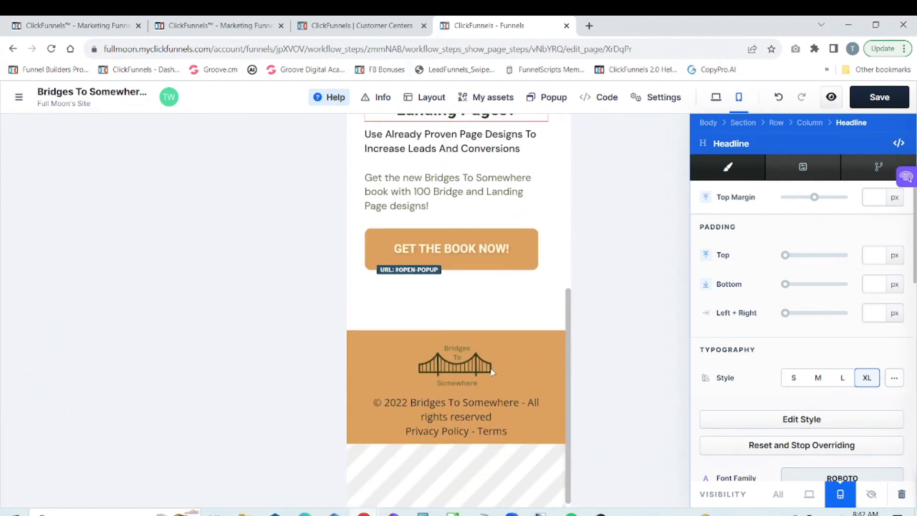
drag(570, 362, 586, 153)
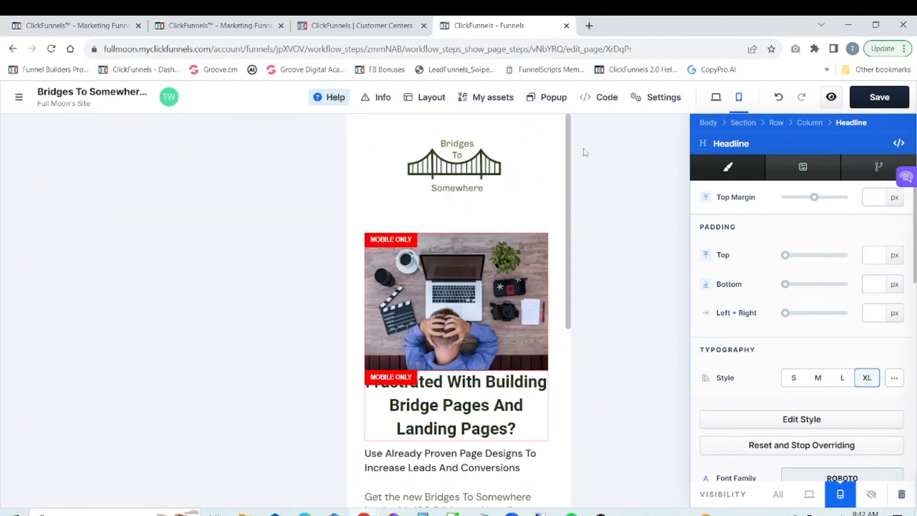
click(865, 99)
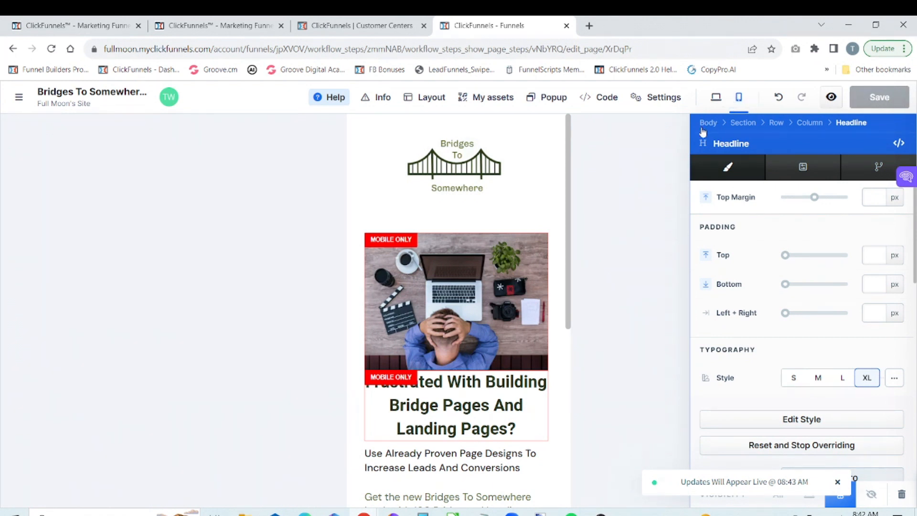
Step: Close the headline settings and compare the headline in the mobile and desktop layouts
click(554, 191)
scroll(554, 190, down, 2)
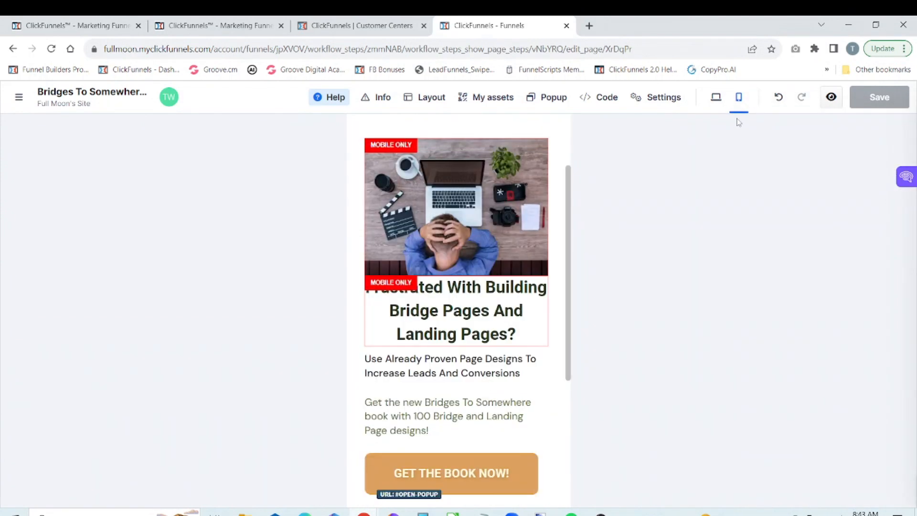
click(716, 98)
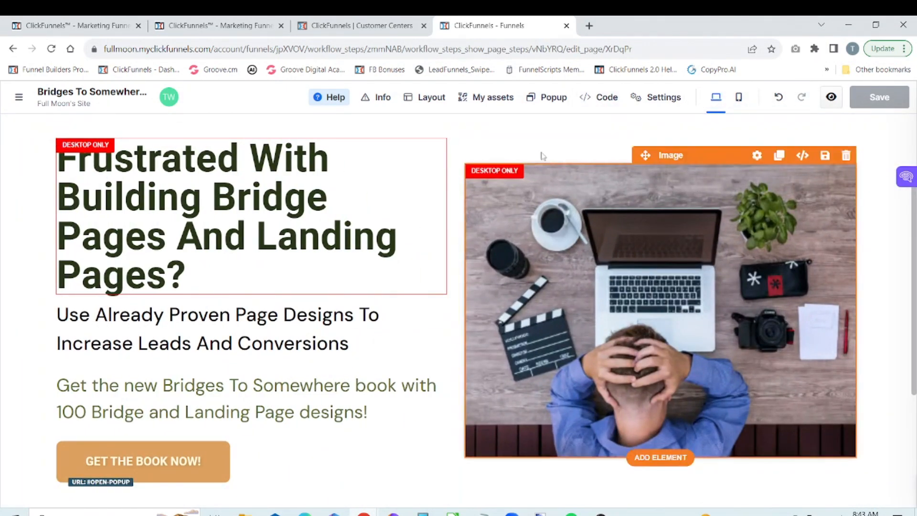
Step: Leave the page editor for the Bridges To Somewhere V2 funnel workflow and bring the Thank You V2 step into view
click(19, 98)
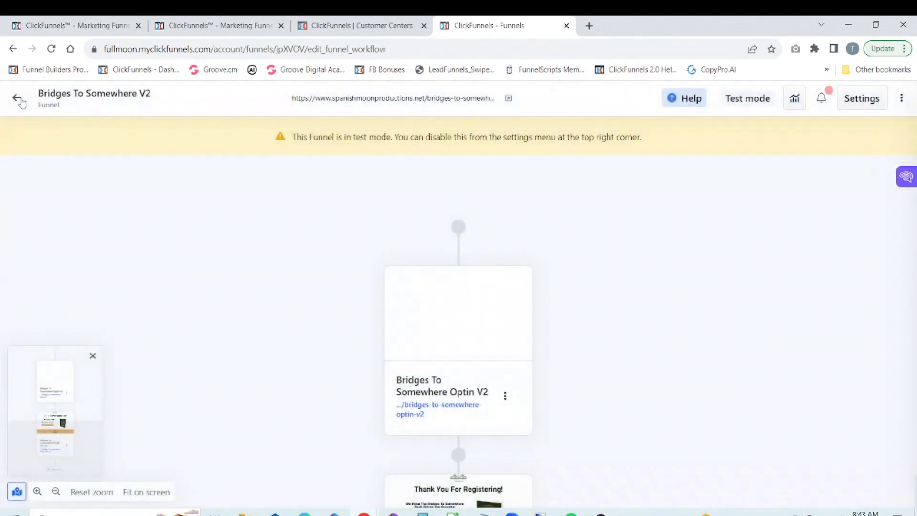
scroll(746, 327, down, 4)
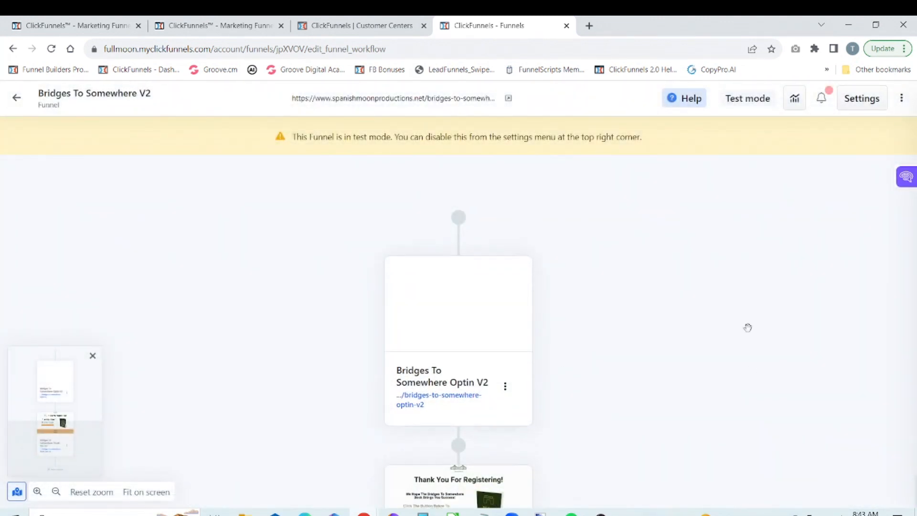
scroll(758, 303, down, 3)
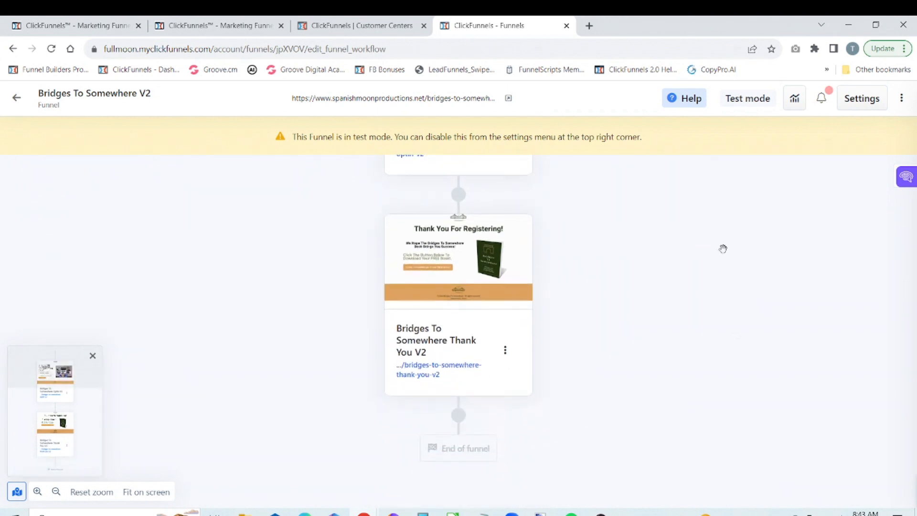
Step: Open the Bridges To Somewhere Thank You V2 page in the page editor and hide the funnel steps overview
mouse_move(543, 260)
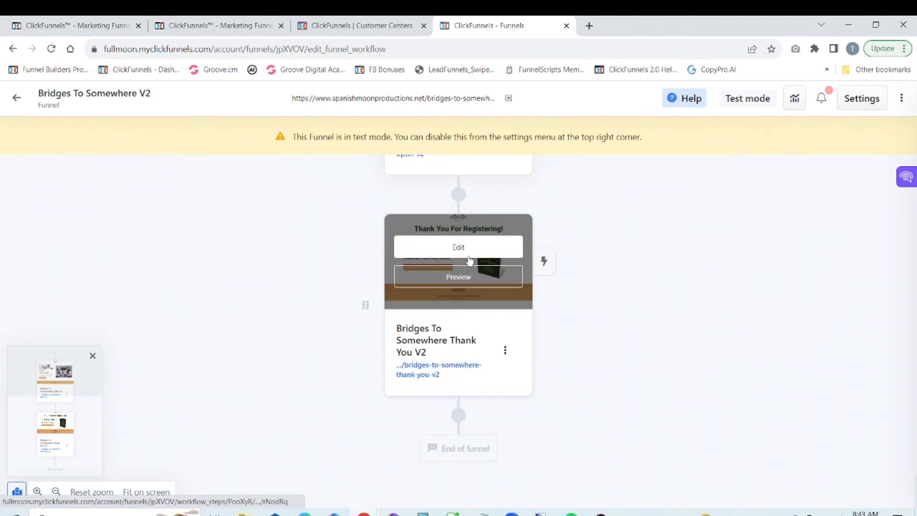
click(468, 258)
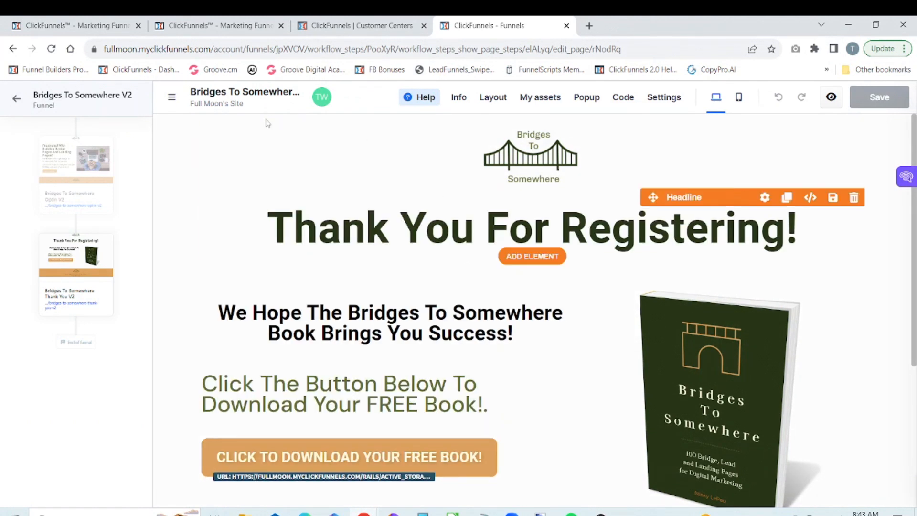
click(172, 99)
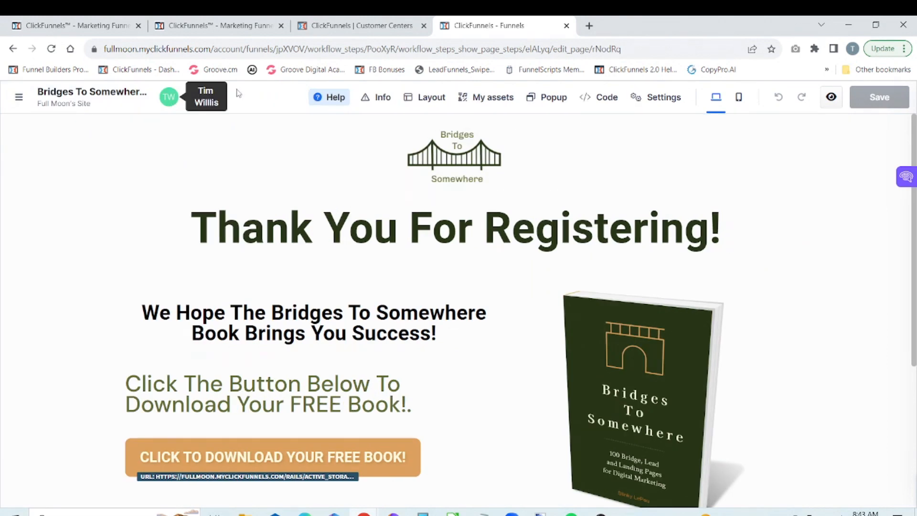
drag(914, 211, 911, 109)
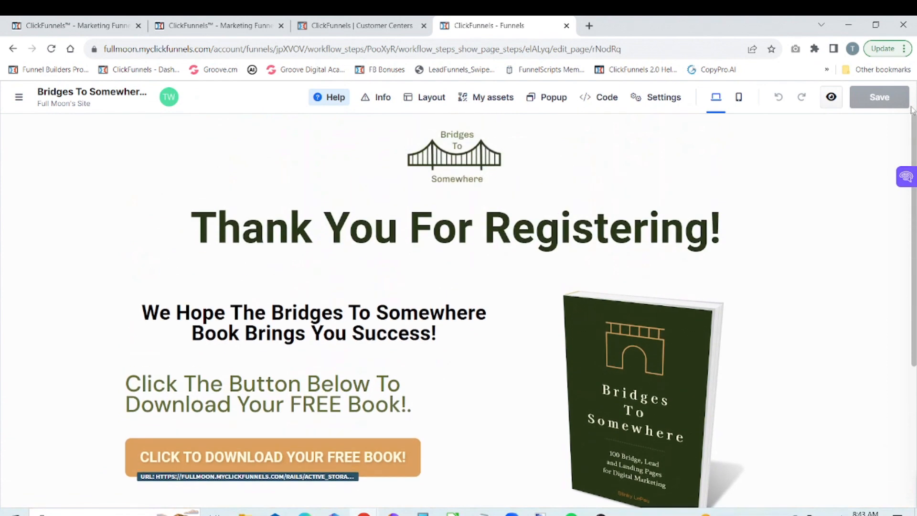
Step: Preview the thank-you page on desktop and close the preview
click(831, 97)
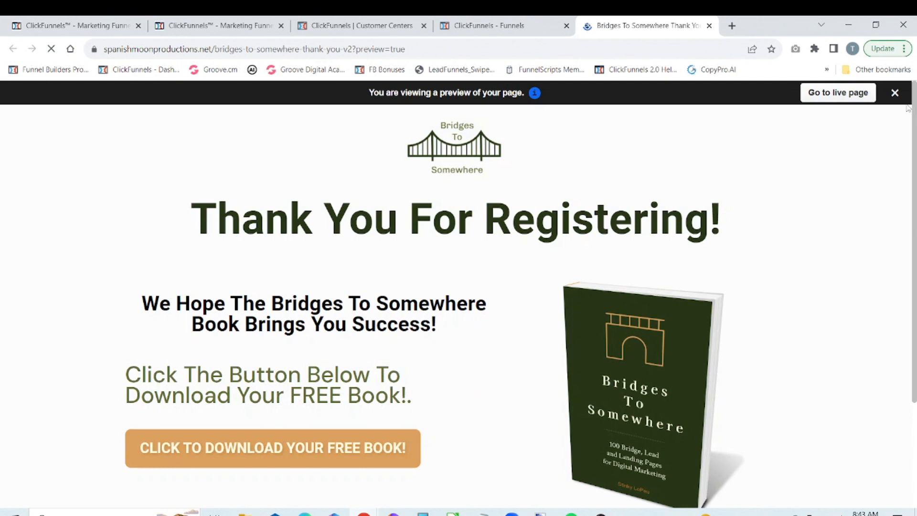
mouse_move(914, 103)
mouse_down()
mouse_move(914, 214)
mouse_move(914, 100)
mouse_up()
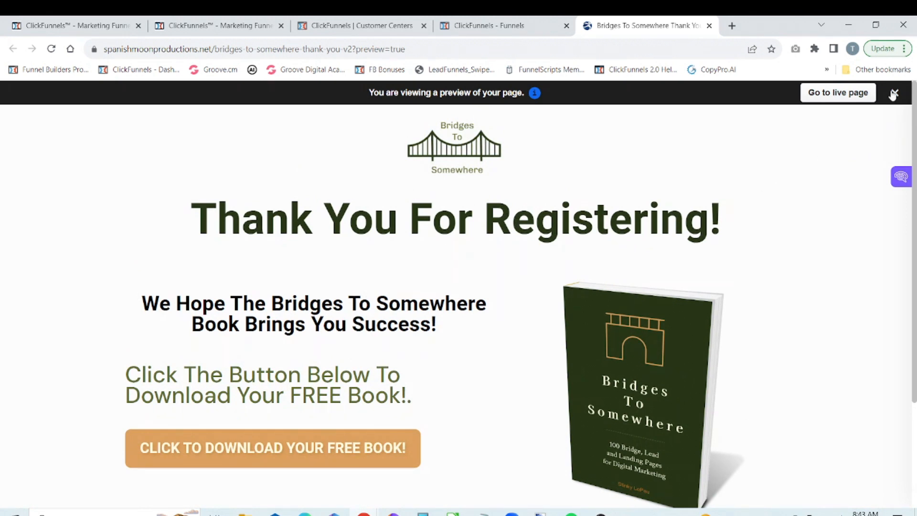
click(709, 26)
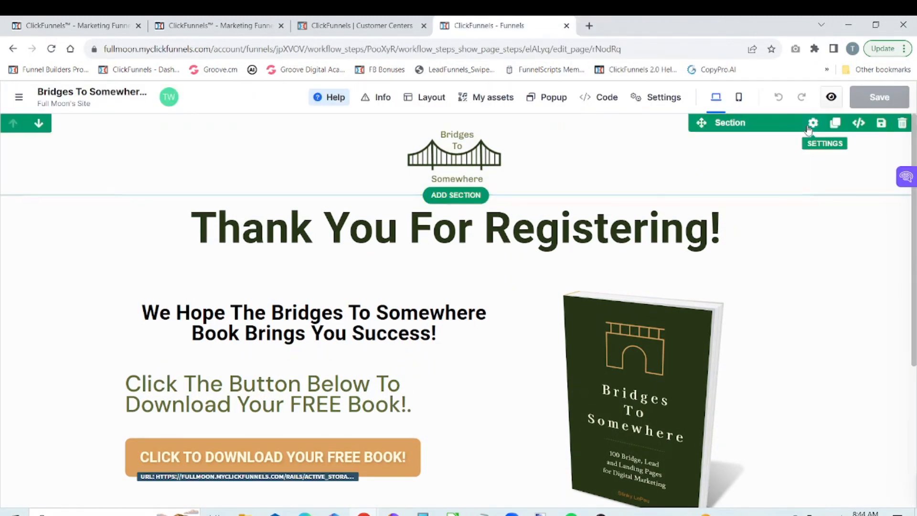
Step: Review the thank-you page from logo to book image in the mobile layout
click(739, 98)
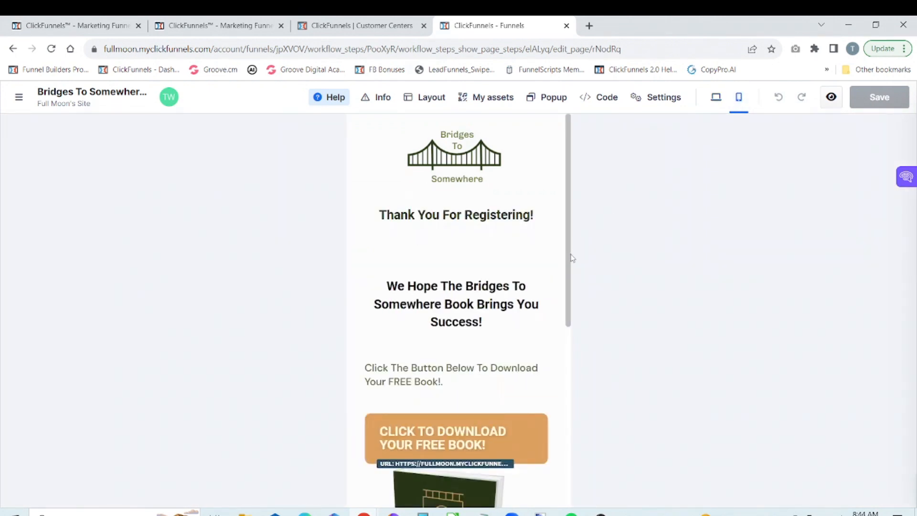
scroll(565, 262, down, 6)
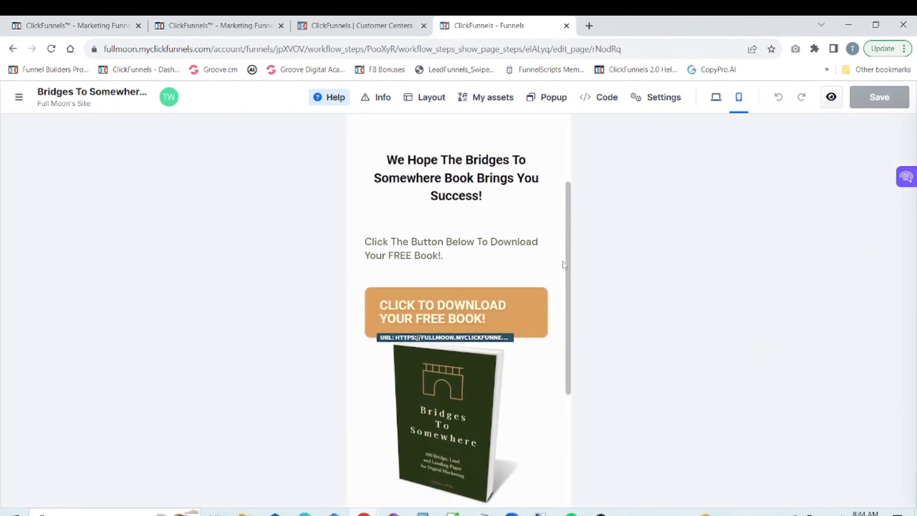
scroll(560, 322, up, 7)
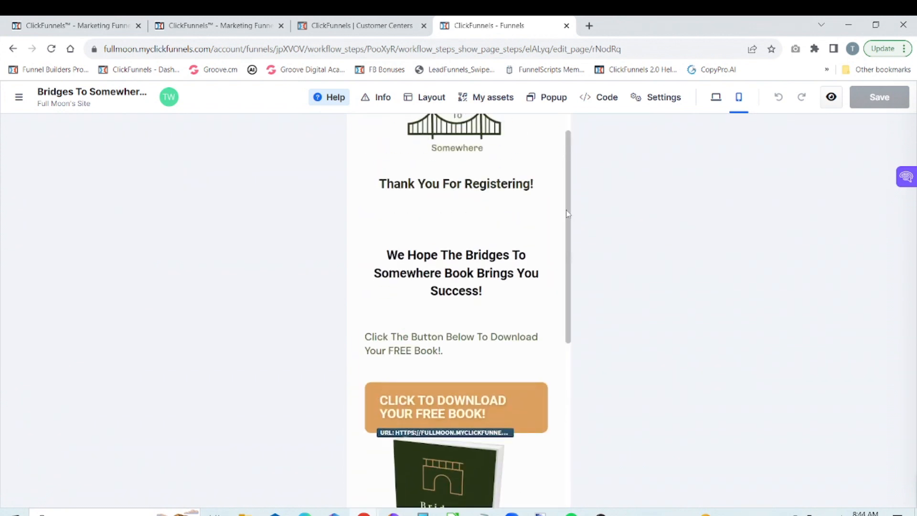
mouse_move(566, 144)
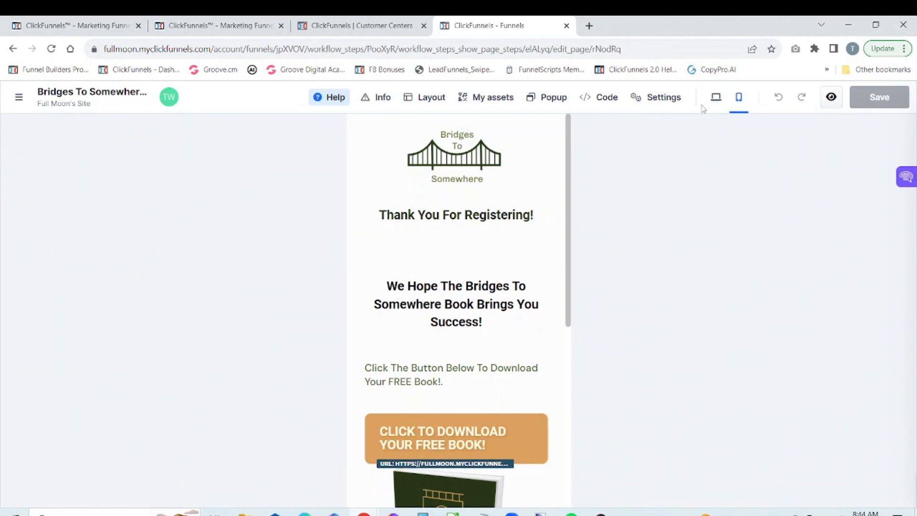
Step: Clone the book image on the thank-you page in the desktop layout
click(715, 98)
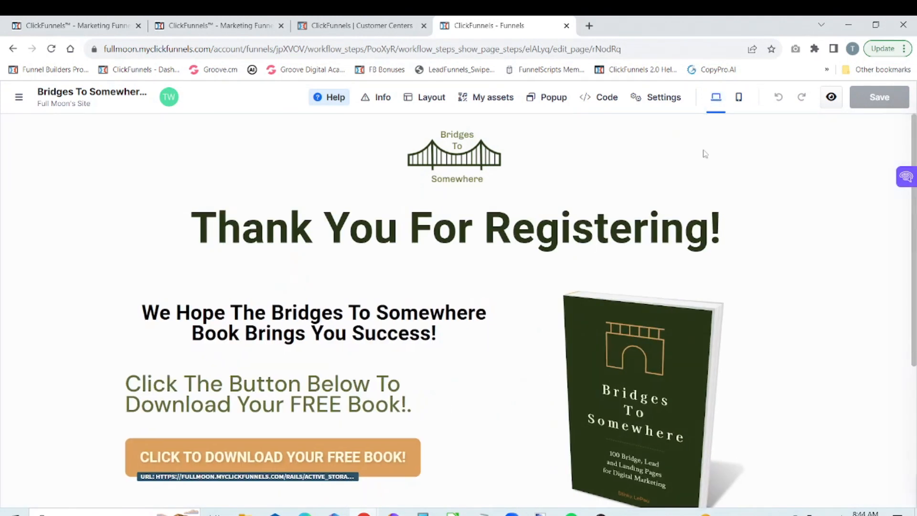
mouse_move(657, 325)
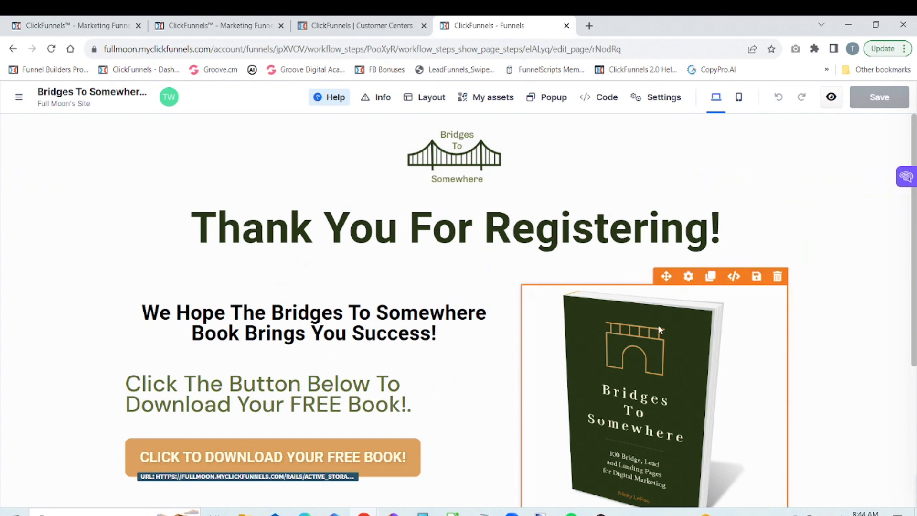
click(711, 277)
scroll(716, 282, down, 7)
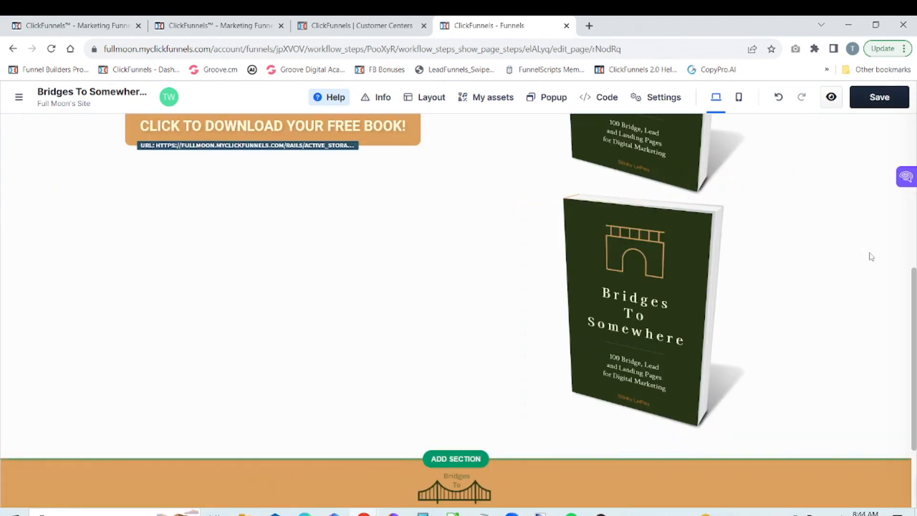
Step: Make the upper copy of the book image visible on desktop only and close its settings
scroll(741, 211, up, 4)
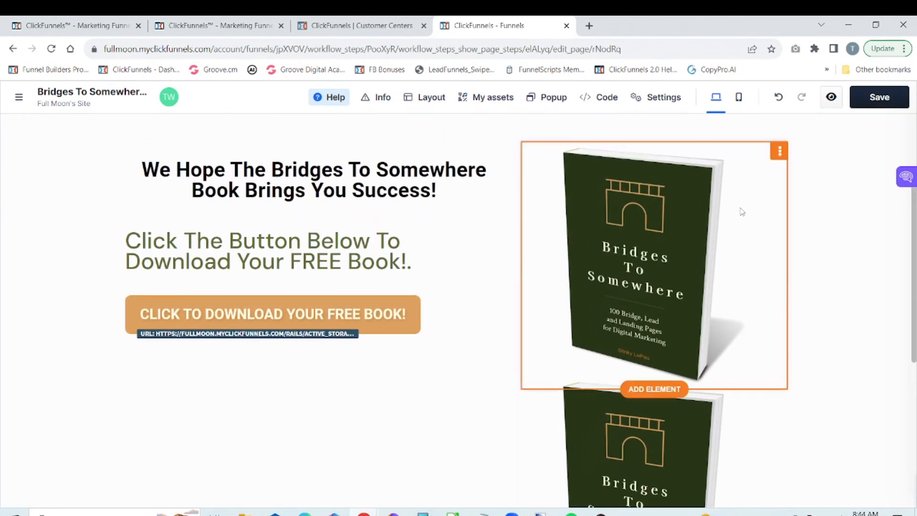
click(780, 153)
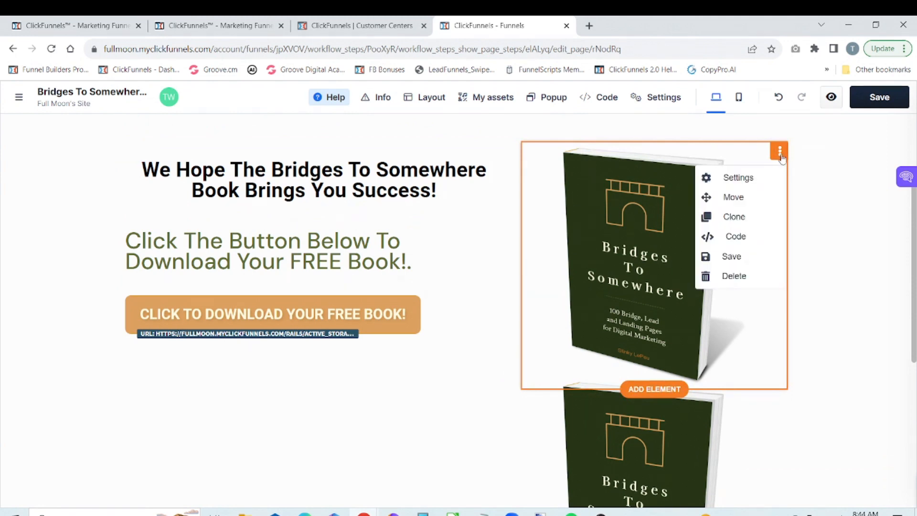
click(739, 184)
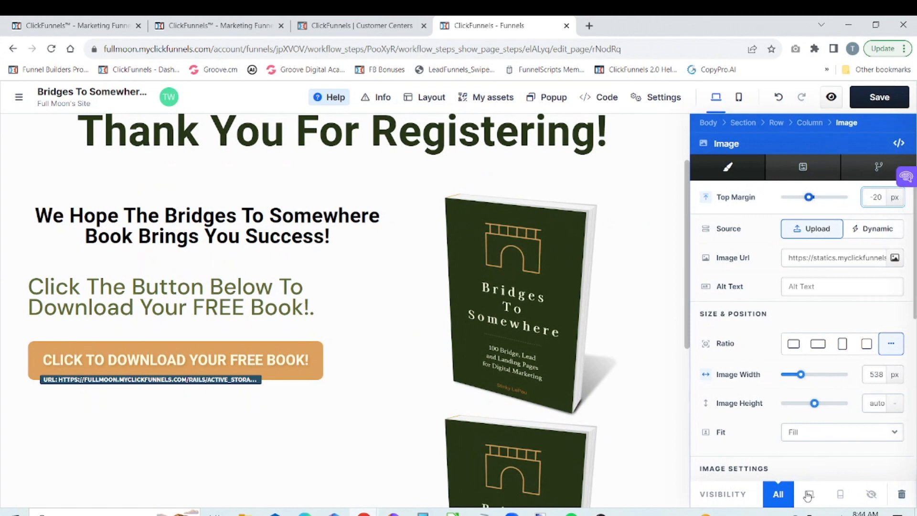
click(808, 495)
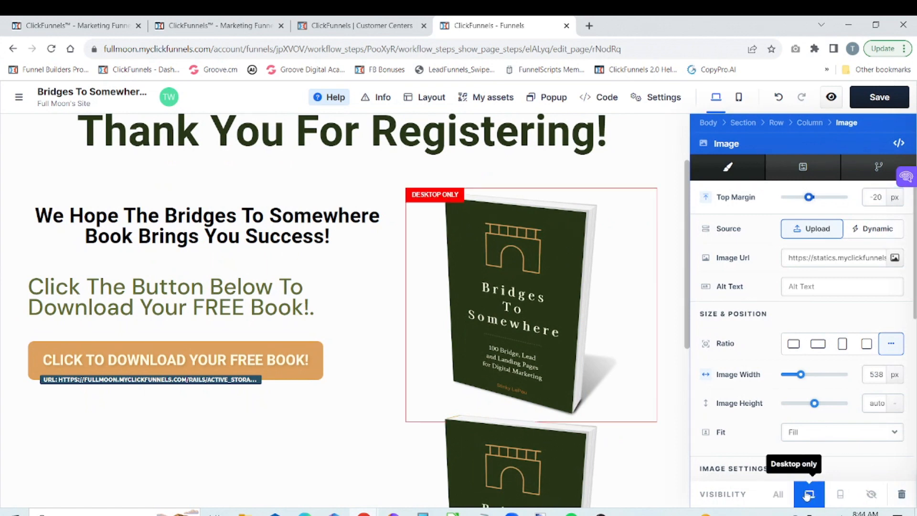
click(666, 475)
Step: Make the lower copy of the book image visible on mobile only
mouse_move(701, 463)
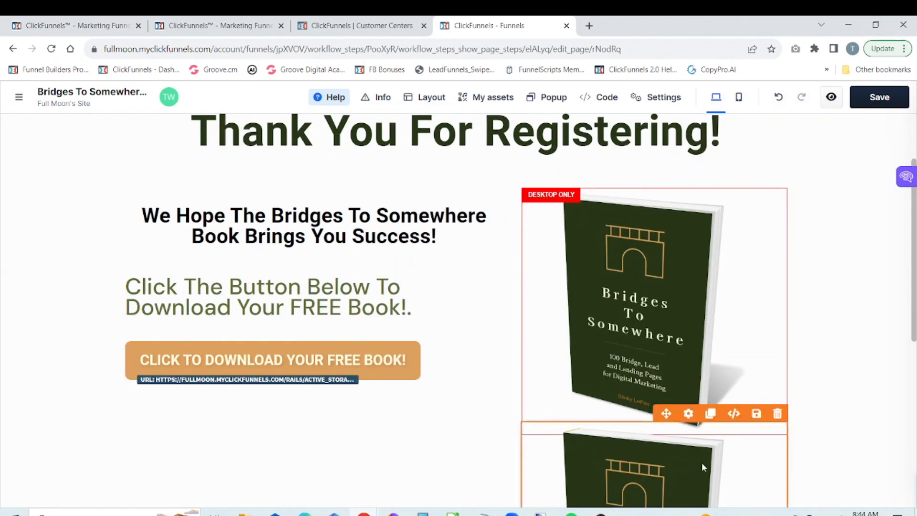
click(689, 415)
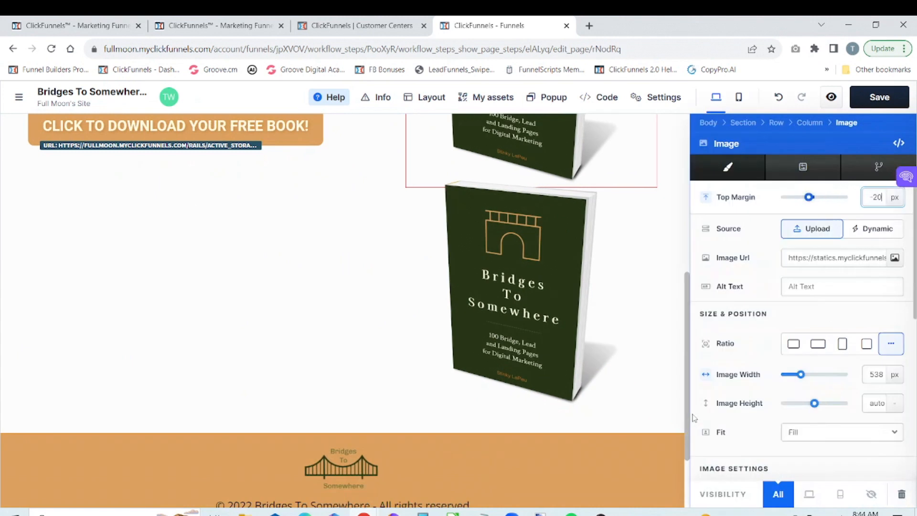
click(839, 497)
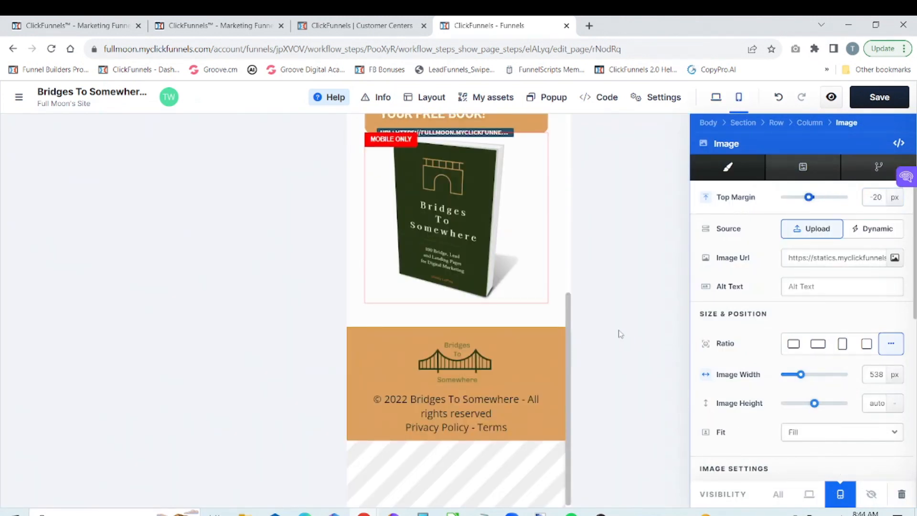
Step: Move the mobile-only book image directly beneath the "Thank You For Registering!" headline, check the desktop layout and save the page
drag(568, 344, 567, 293)
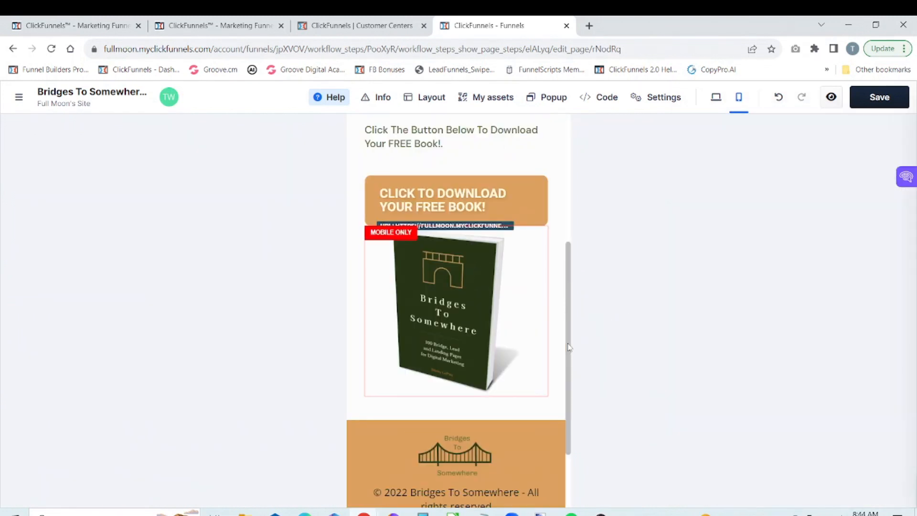
drag(568, 346, 567, 300)
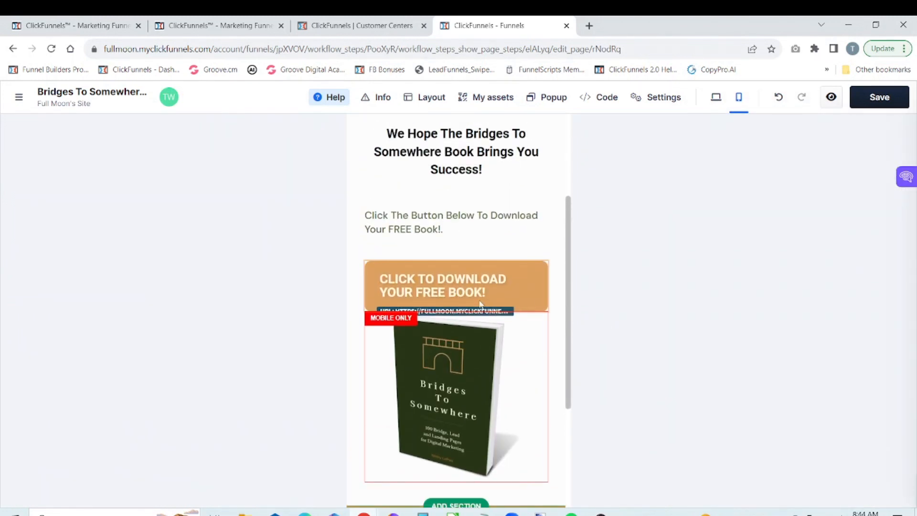
click(449, 327)
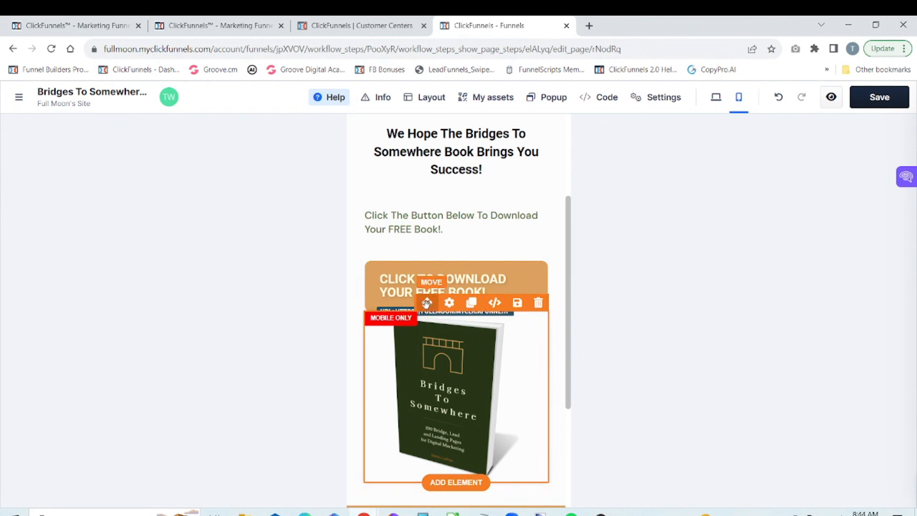
drag(427, 283, 420, 237)
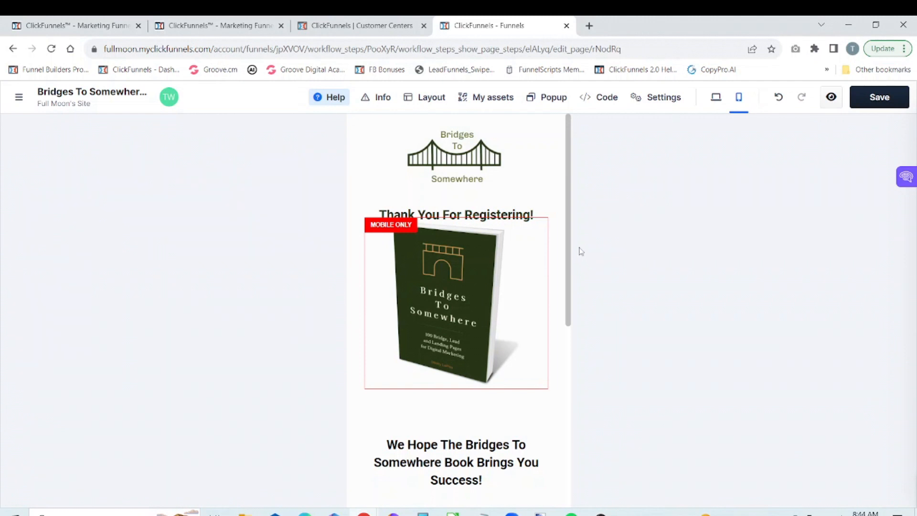
drag(569, 242, 572, 199)
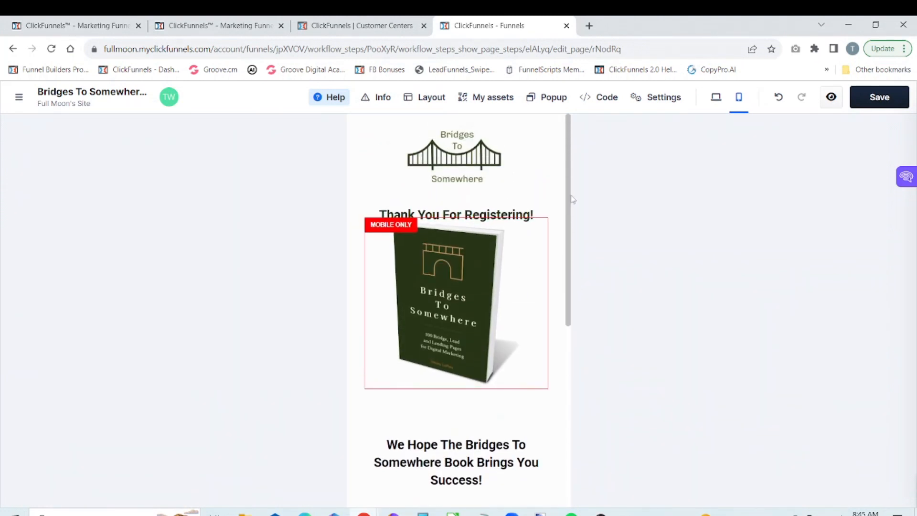
click(716, 98)
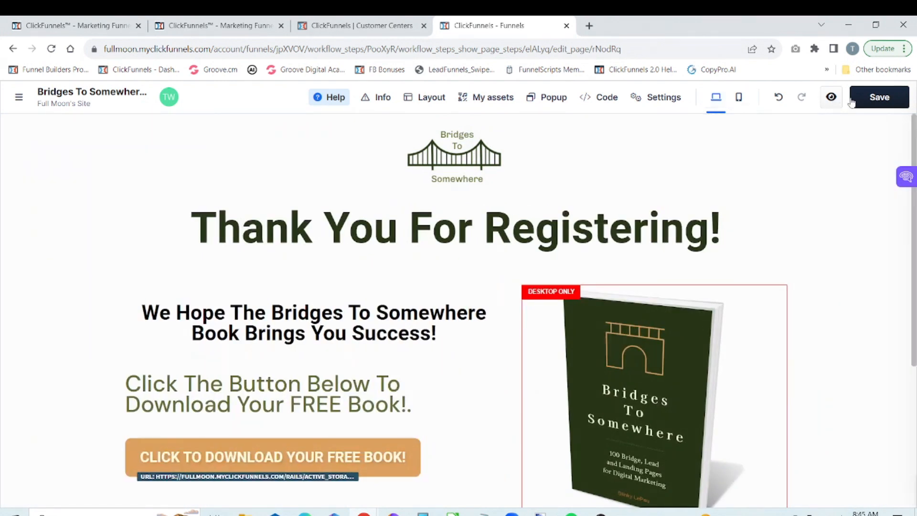
click(872, 100)
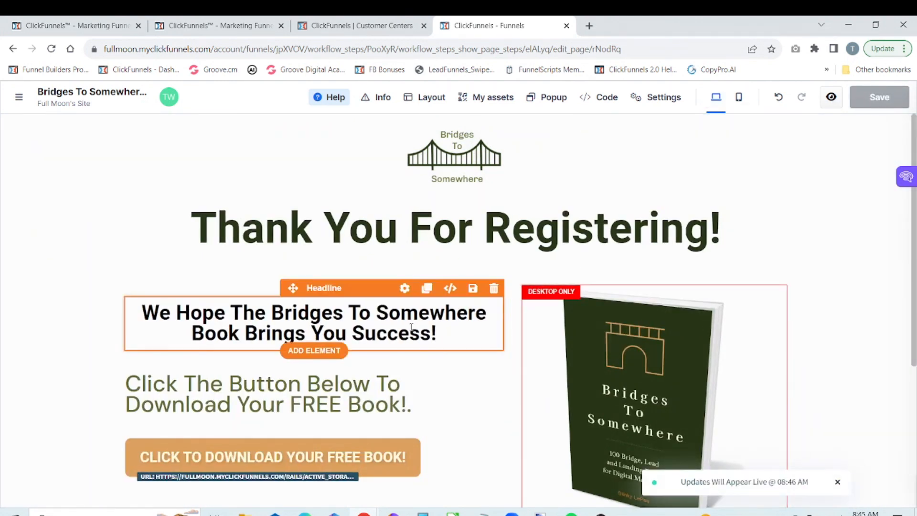
Step: Left-align the "We Hope The Bridges To Somewhere Book Brings You Success!" headline and close its settings
click(403, 289)
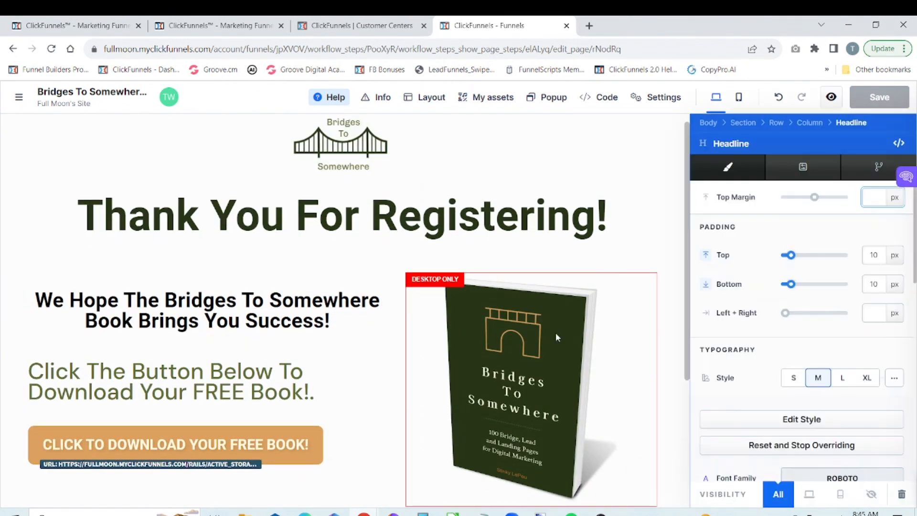
drag(914, 245, 911, 418)
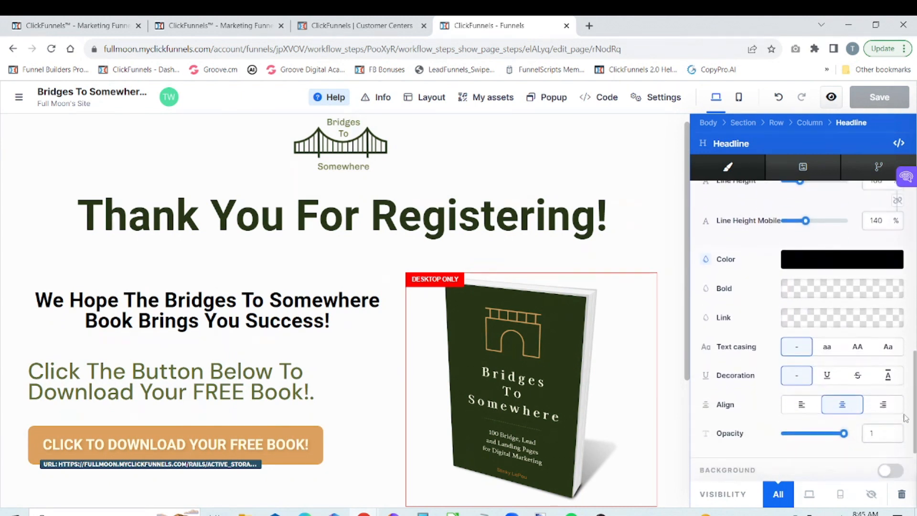
click(804, 406)
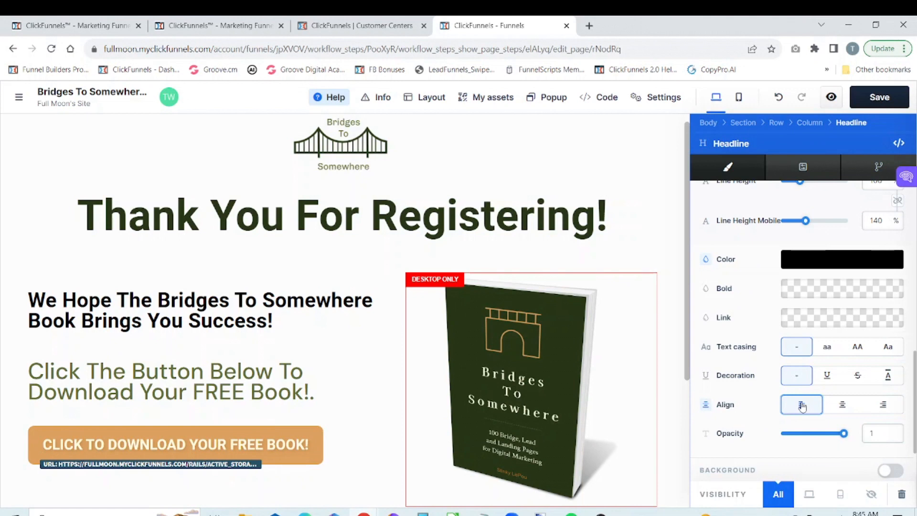
click(385, 376)
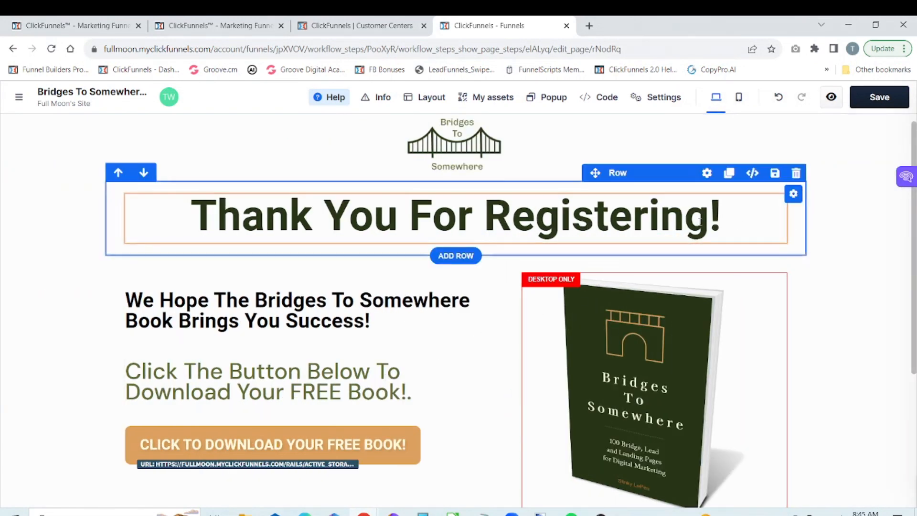
Step: In the mobile view, set the "We Hope The Bridges To Somewhere Book Brings You Success!" headline's mobile font size to 18 px
click(738, 100)
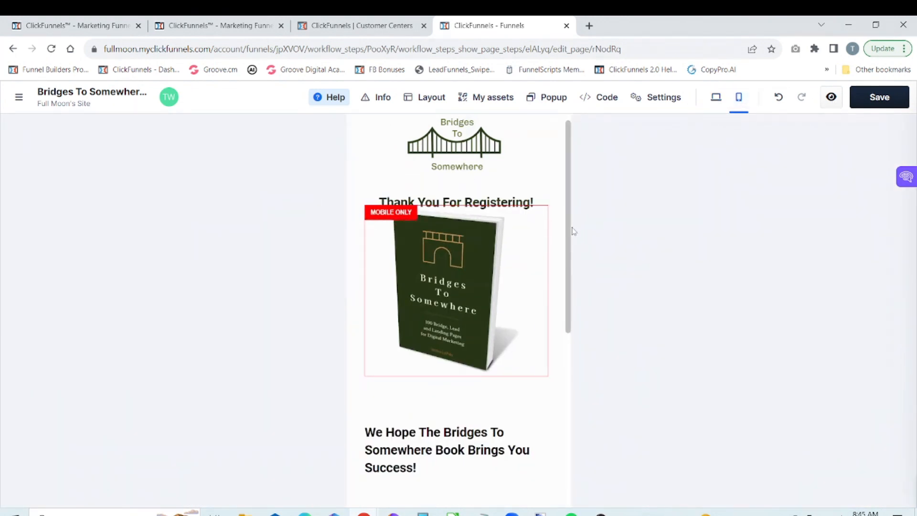
drag(569, 226, 576, 280)
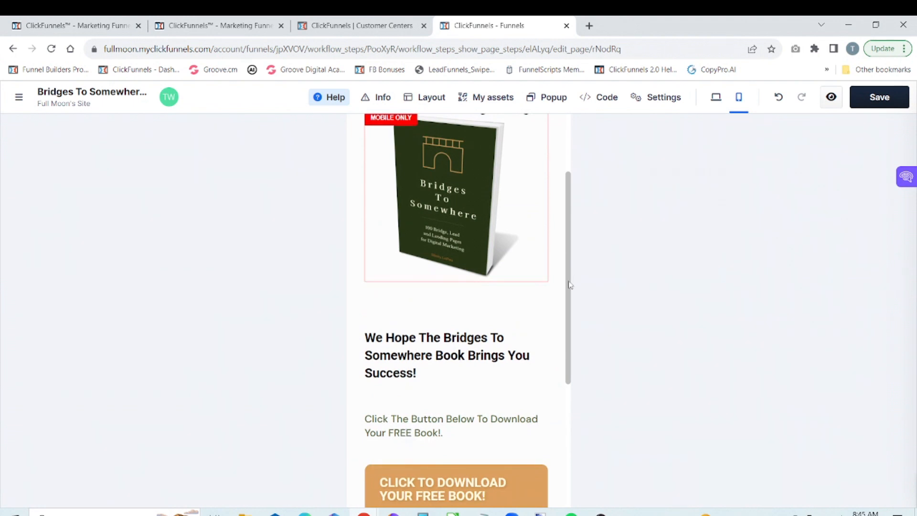
mouse_move(517, 324)
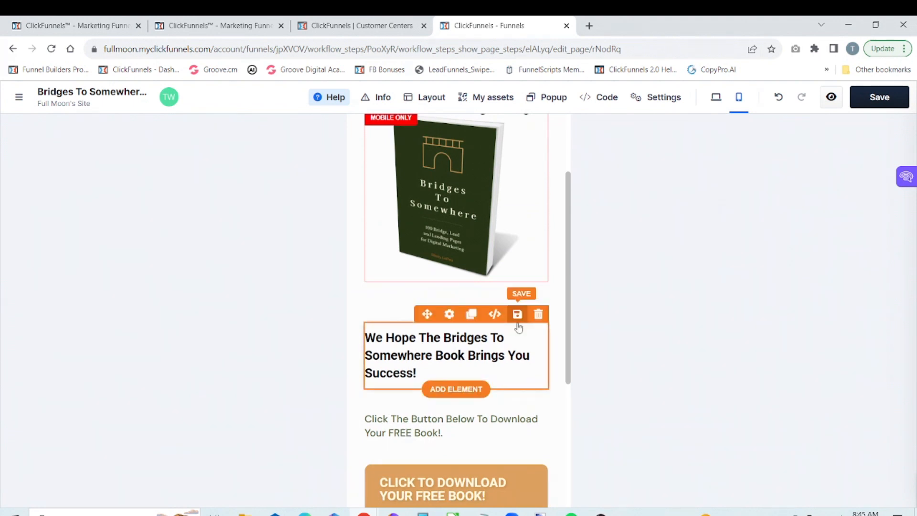
click(449, 314)
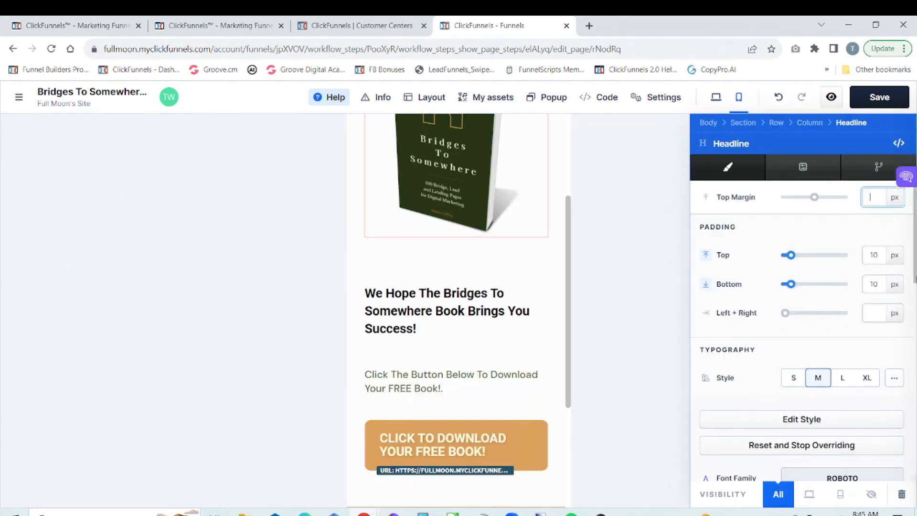
drag(913, 263, 910, 347)
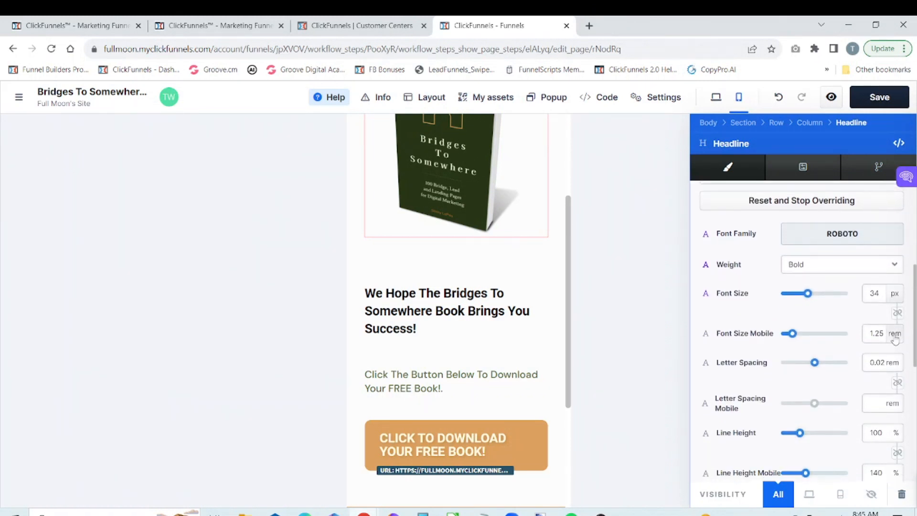
click(894, 339)
click(894, 348)
drag(794, 339, 793, 337)
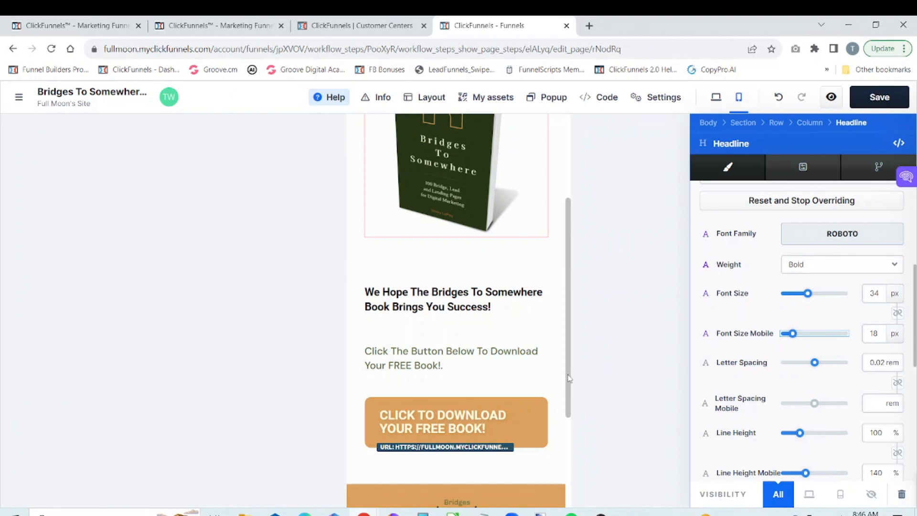
Step: Set the mobile font size of the "Click To Download Your Free Book!" button to 22 px
drag(568, 378, 568, 410)
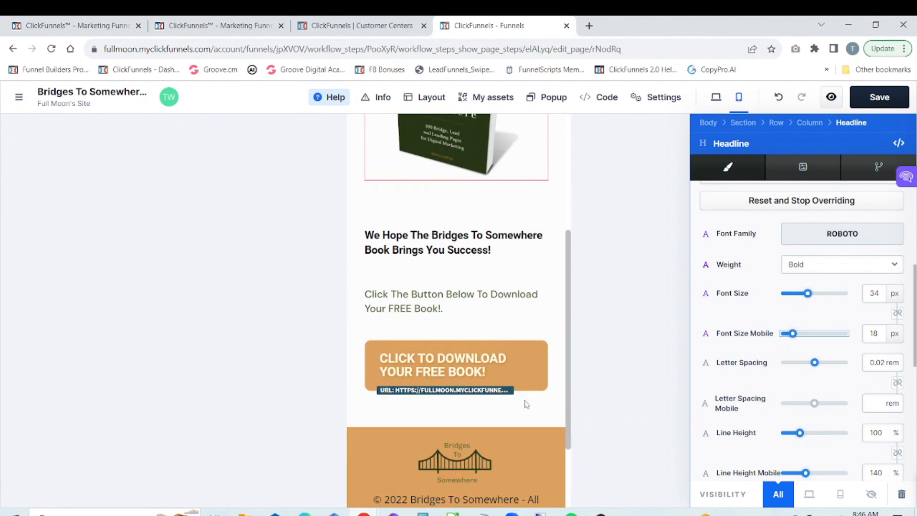
triple_click(536, 365)
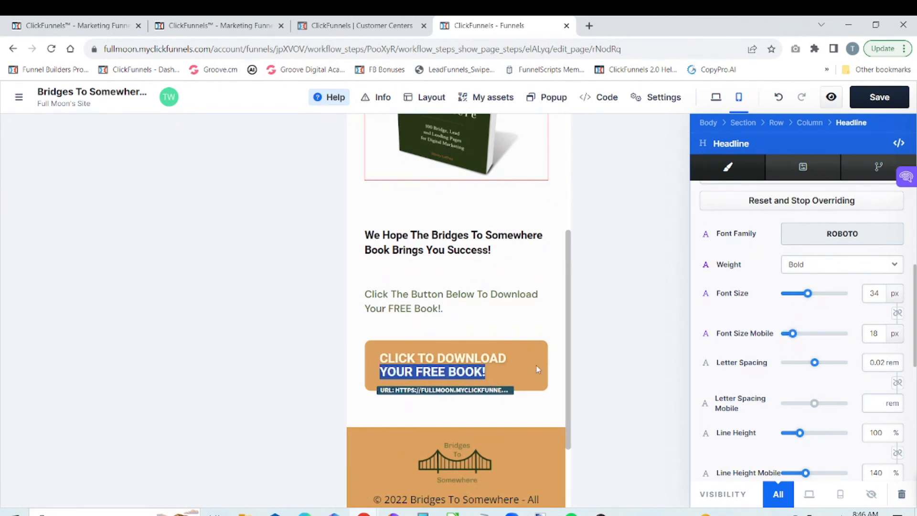
scroll(536, 365, up, 1)
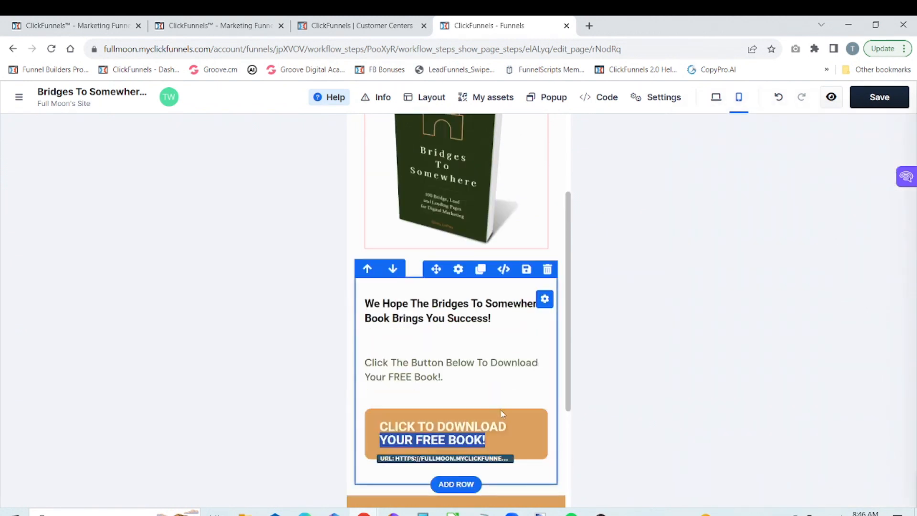
click(448, 406)
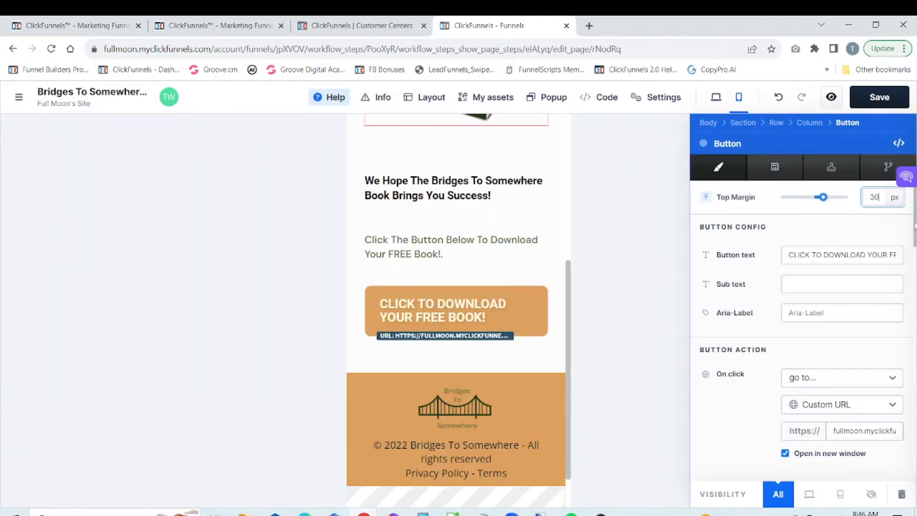
scroll(885, 237, down, 5)
scroll(802, 335, down, 4)
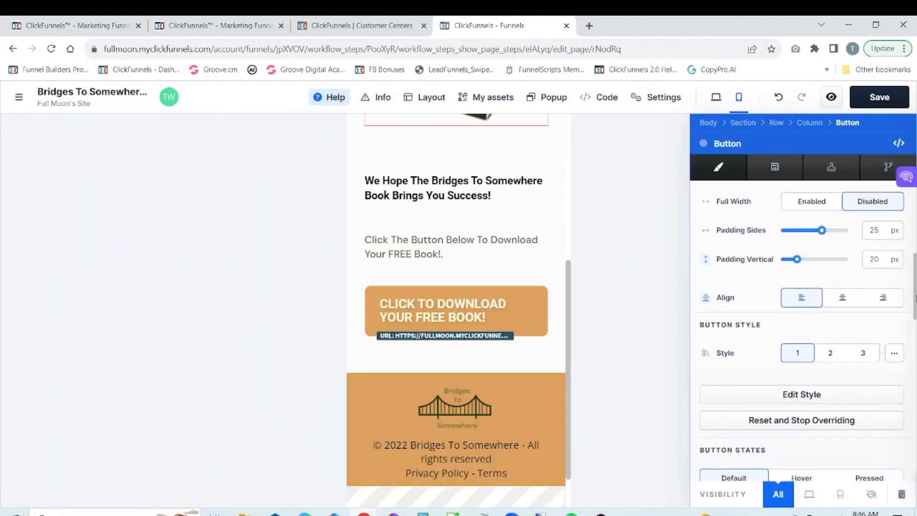
scroll(802, 335, down, 3)
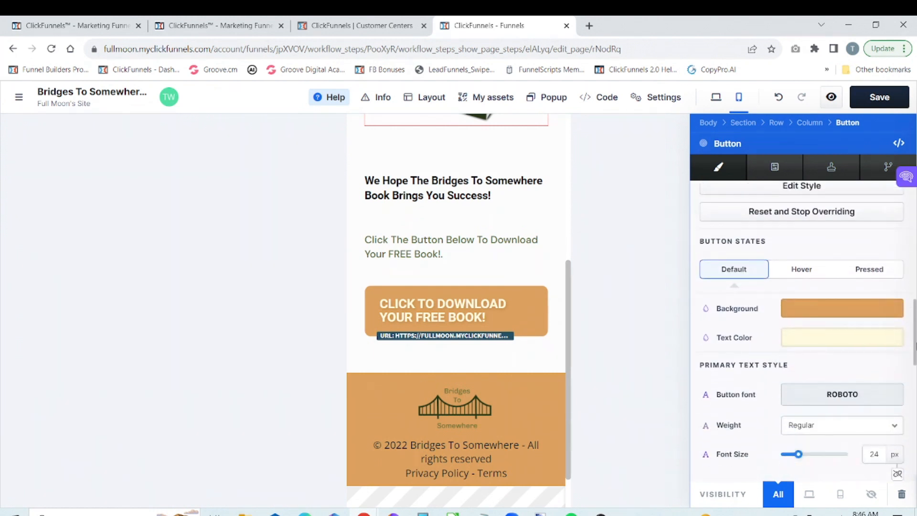
scroll(802, 335, down, 3)
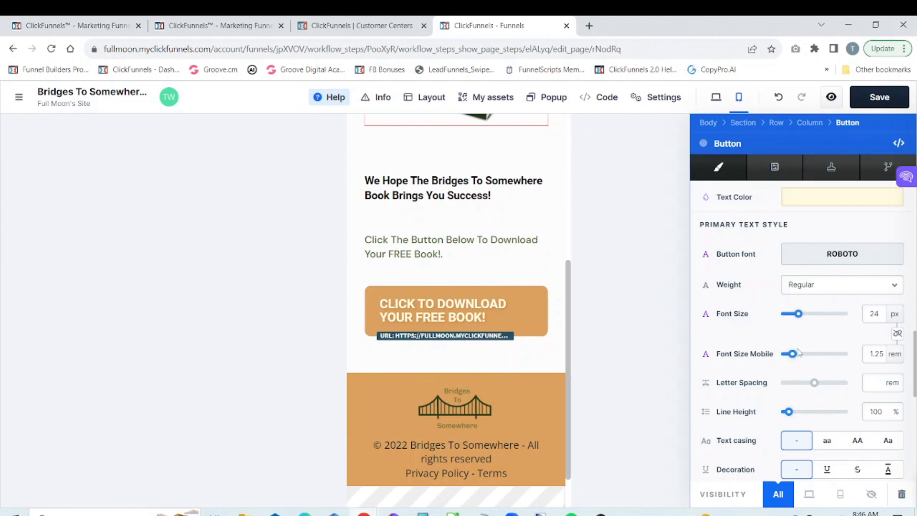
click(893, 354)
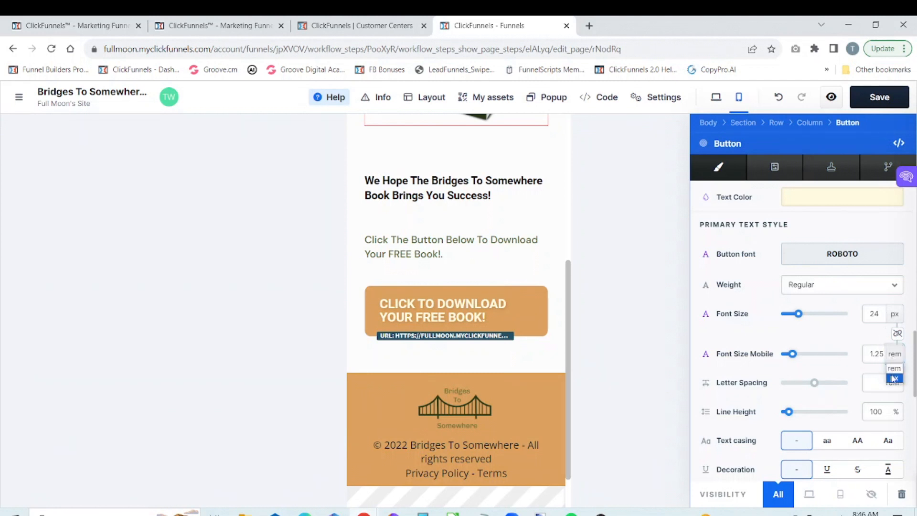
click(894, 378)
drag(791, 353, 796, 354)
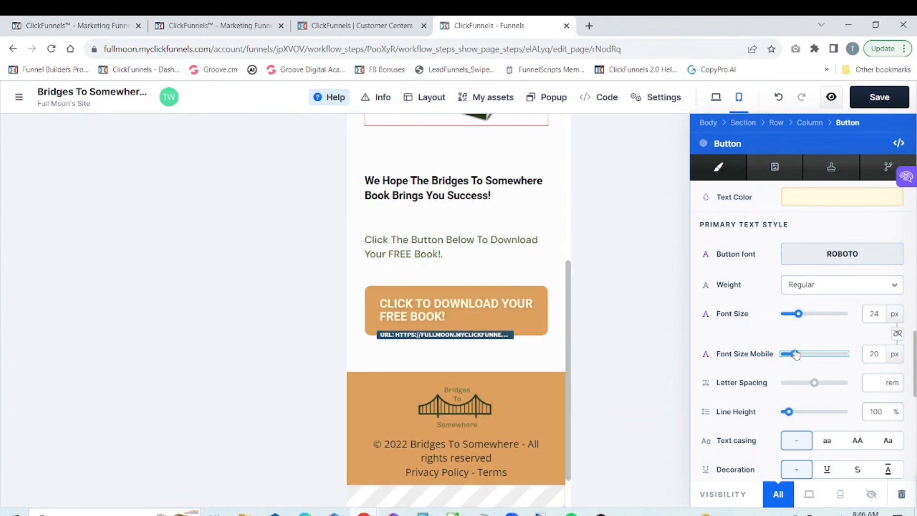
drag(796, 354, 797, 354)
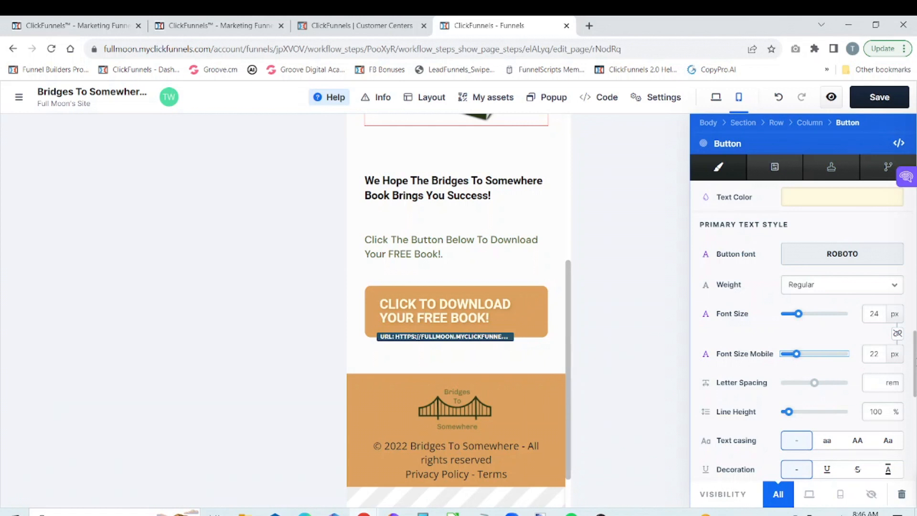
Step: Centre-align the download button, close its settings and save the page, checking the desktop layout
mouse_move(914, 356)
mouse_down()
mouse_move(914, 458)
mouse_move(914, 285)
mouse_up()
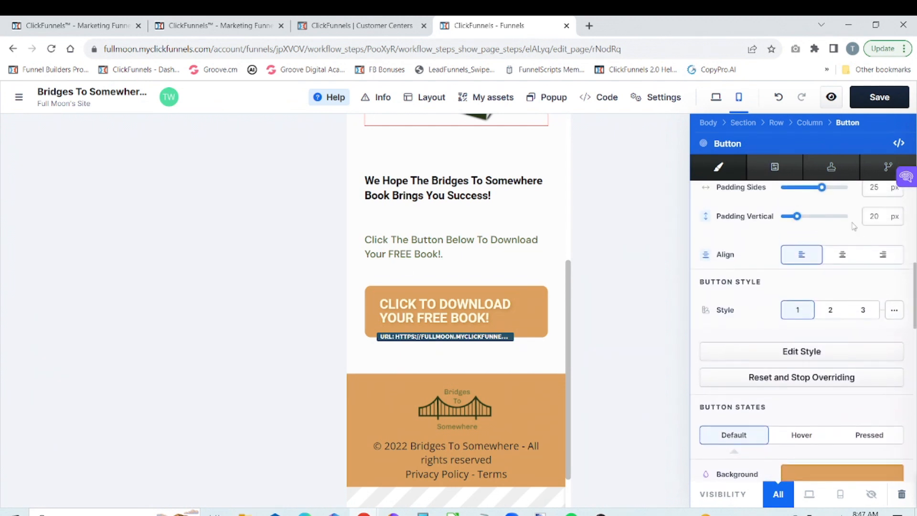
click(842, 257)
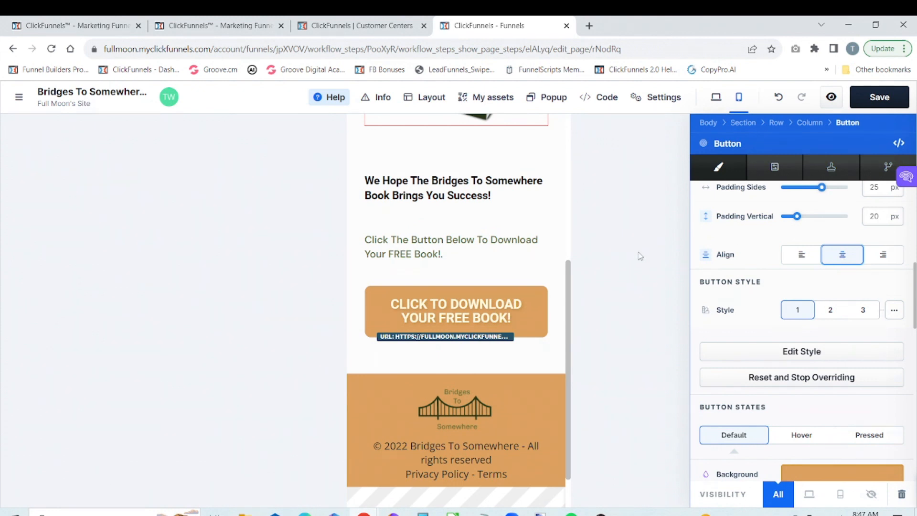
click(546, 269)
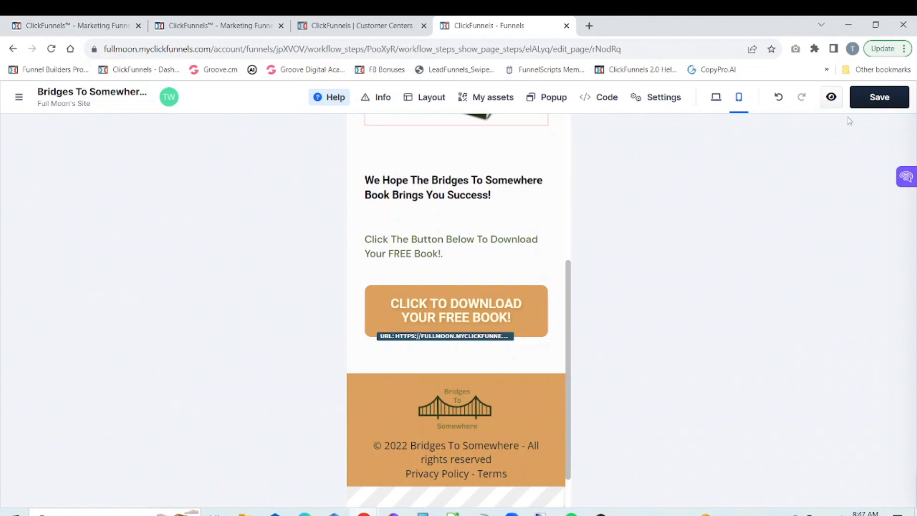
click(875, 96)
click(716, 98)
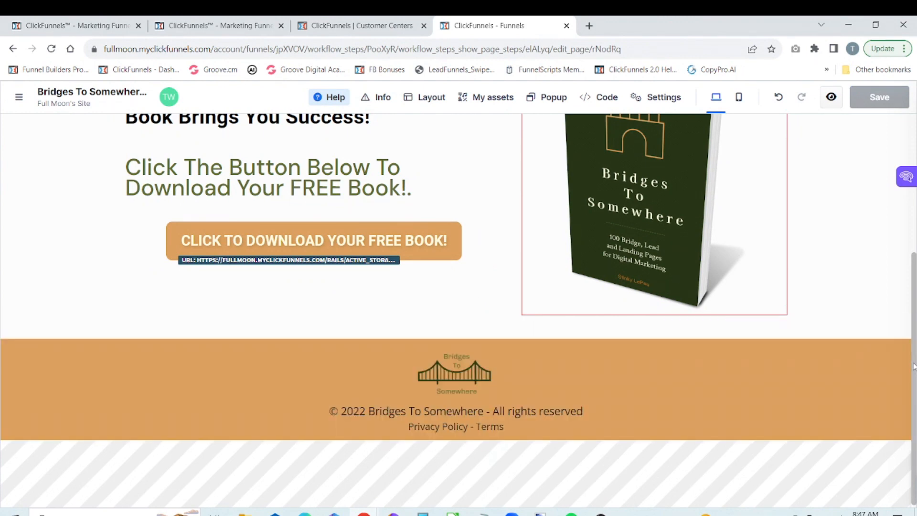
drag(914, 366, 914, 214)
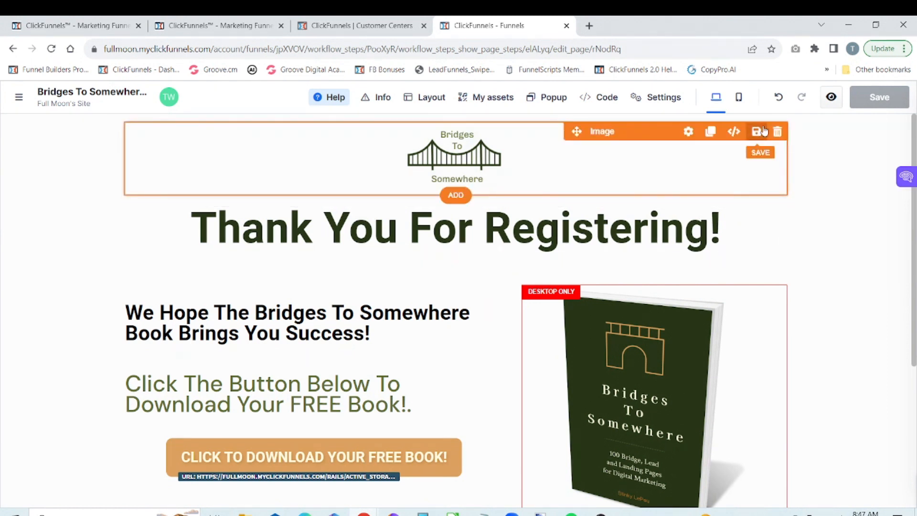
Step: In the mobile view, remove the top margin offset from the mobile-only book image and close its settings
click(740, 98)
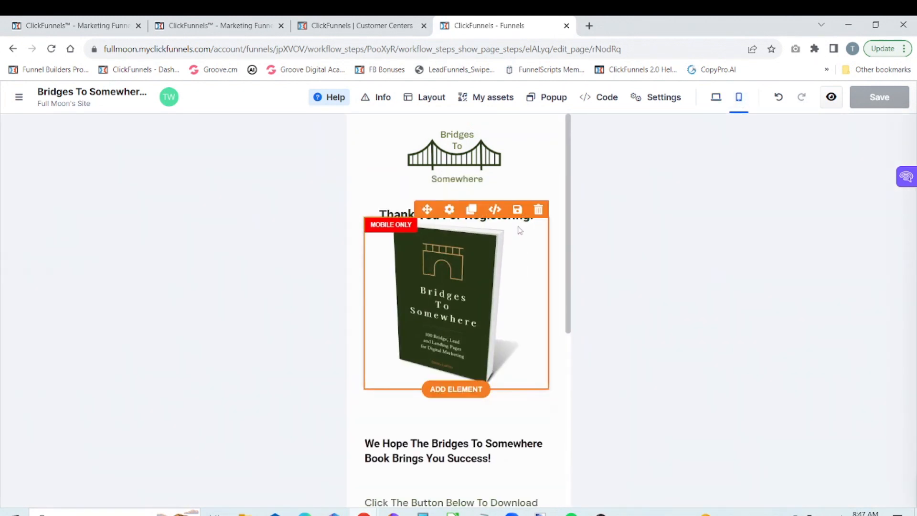
click(449, 210)
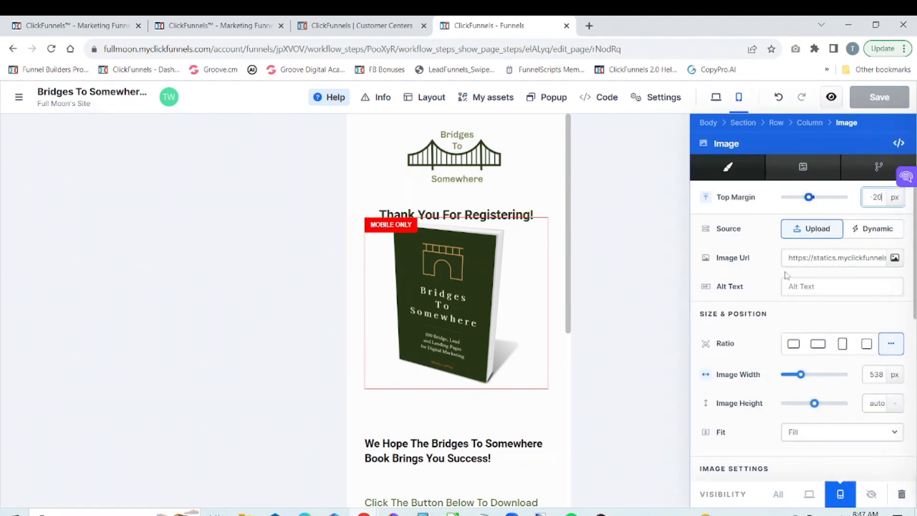
drag(808, 196, 816, 203)
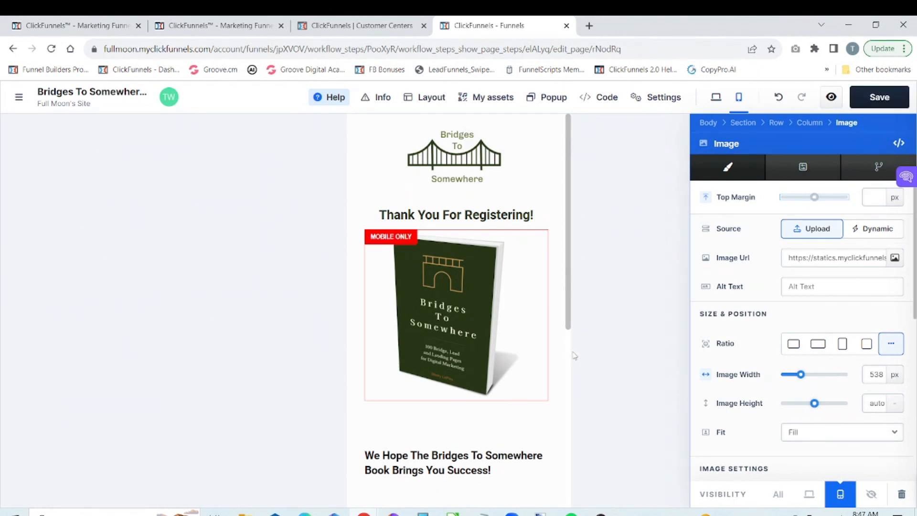
click(556, 401)
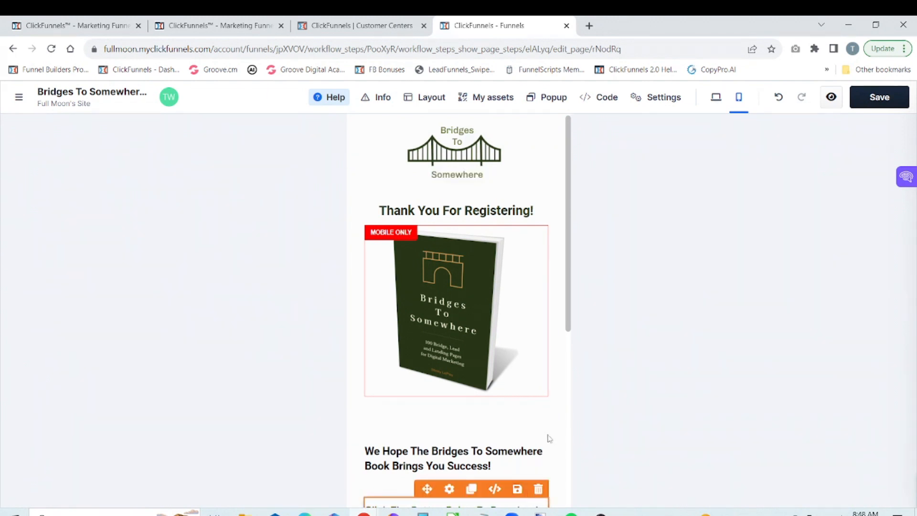
drag(567, 329, 564, 381)
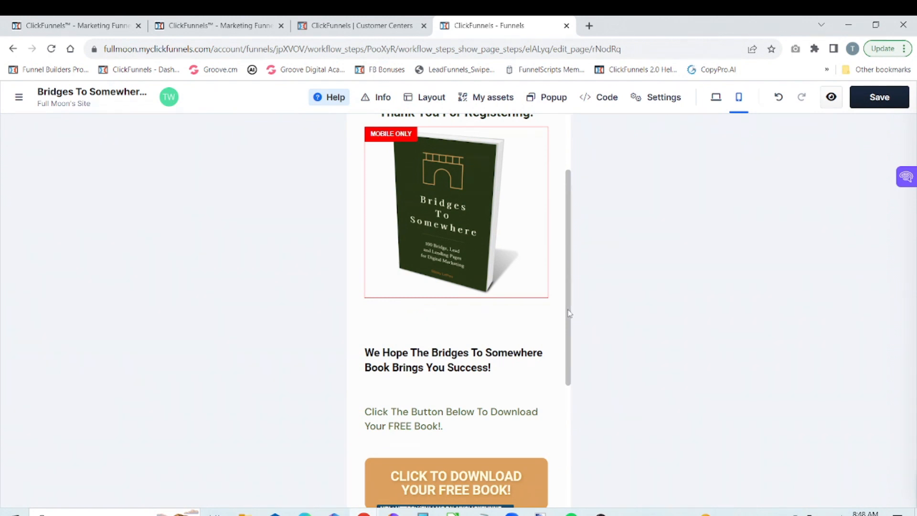
Step: In the desktop view, remove the top margin of the "Click The Button Below To Download Your FREE Book!" paragraph and close its settings
click(716, 98)
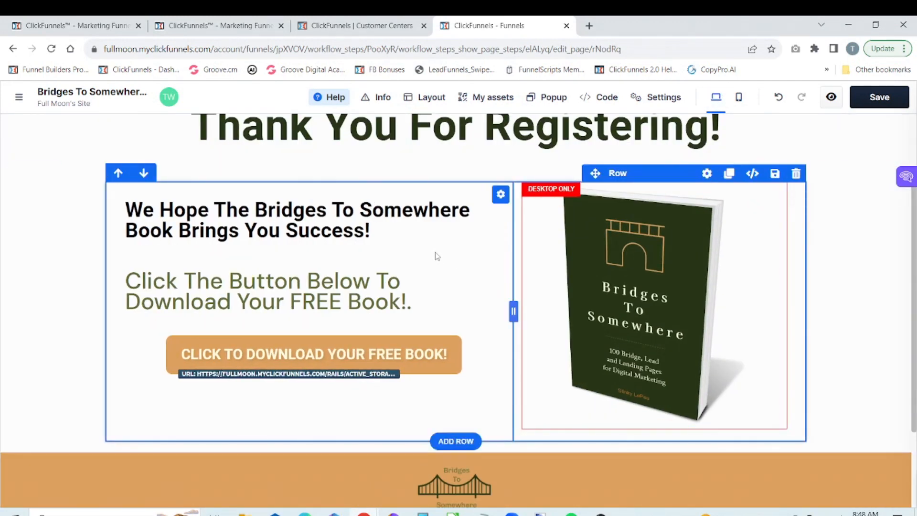
mouse_move(424, 239)
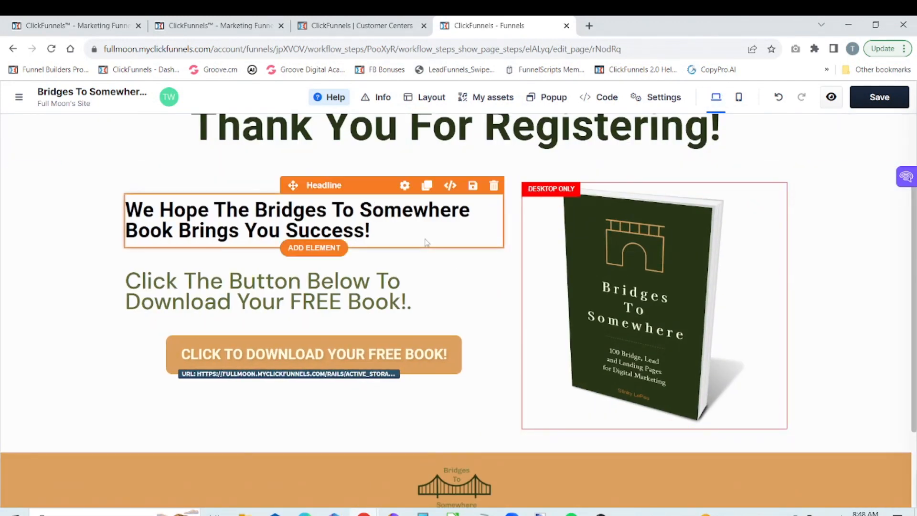
click(405, 186)
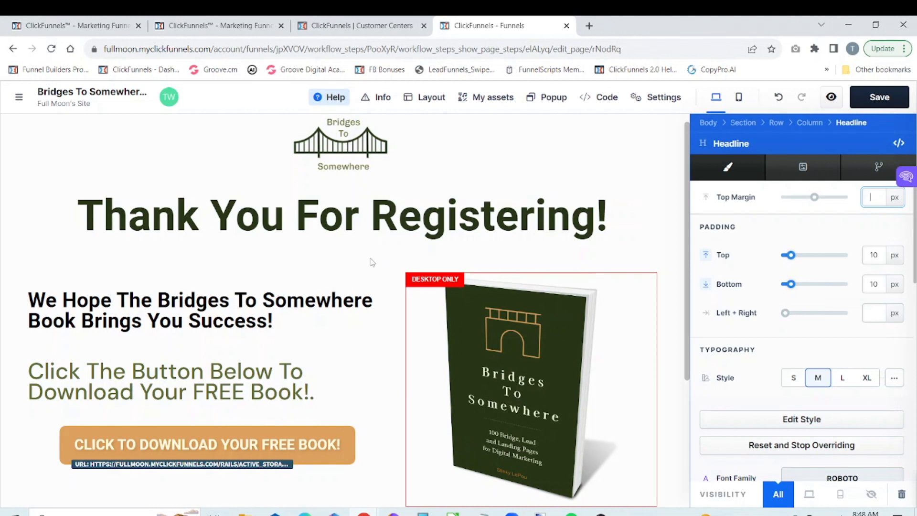
click(368, 276)
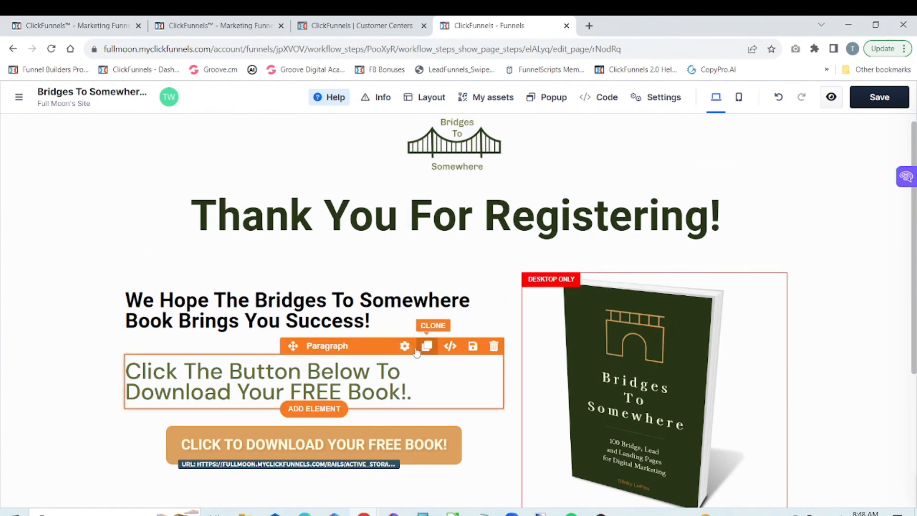
click(406, 348)
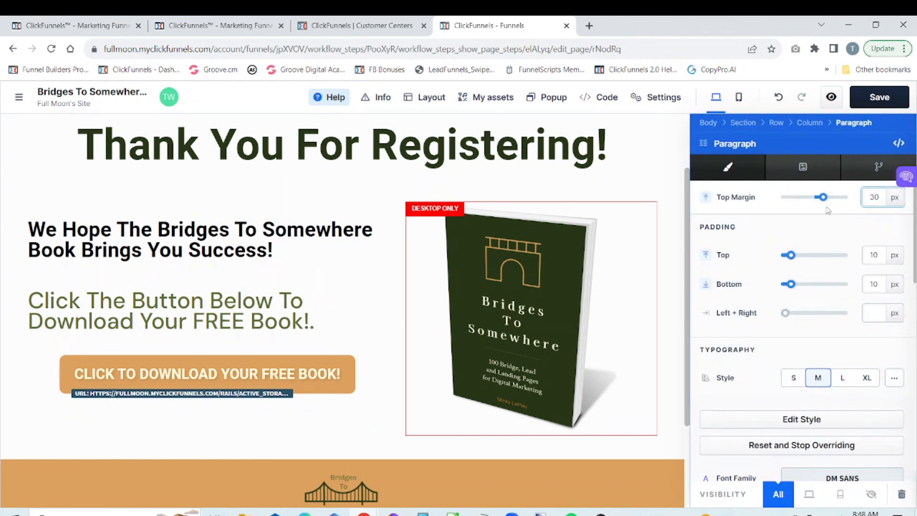
drag(824, 197, 813, 203)
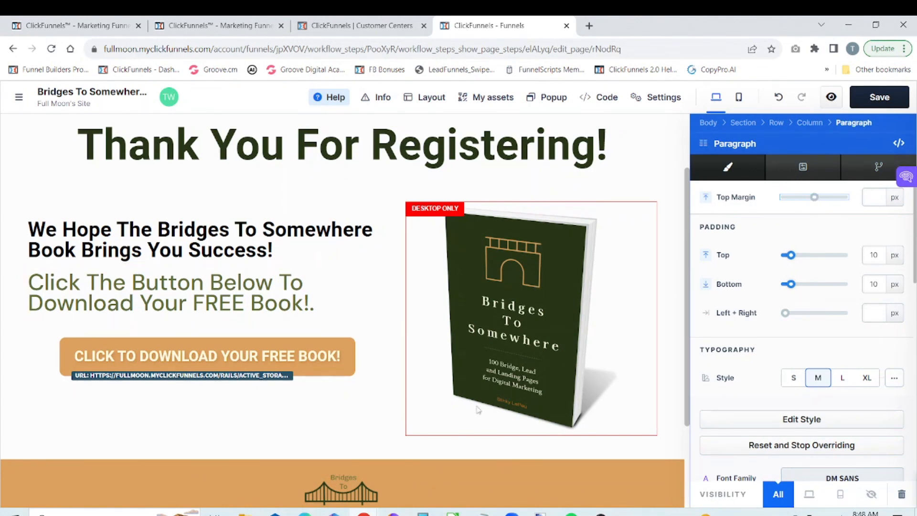
click(378, 429)
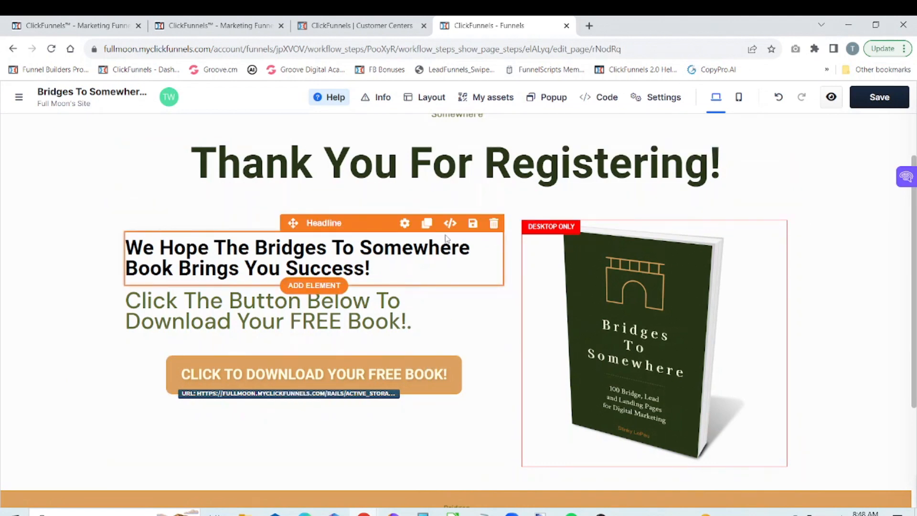
Step: Set the top margin of the "We Hope The Bridges To Somewhere Book Brings You Success!" headline to 40 px
click(404, 223)
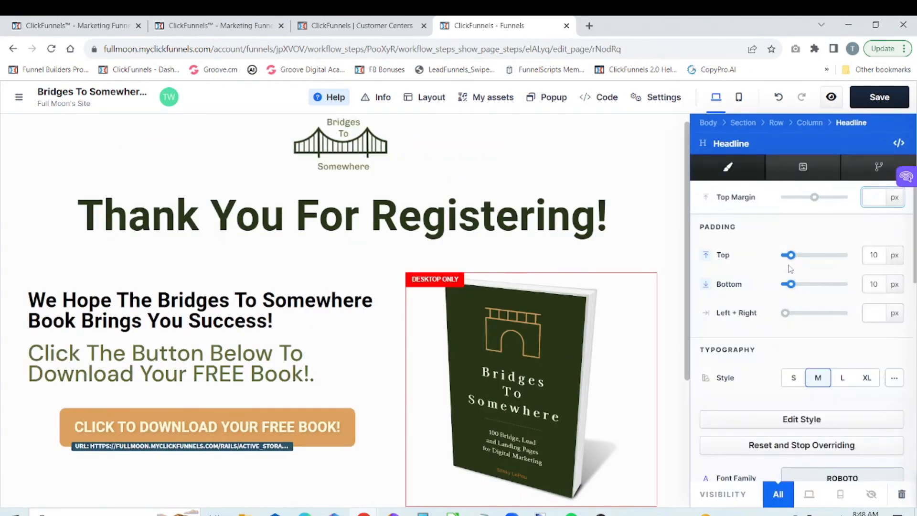
drag(814, 197, 826, 201)
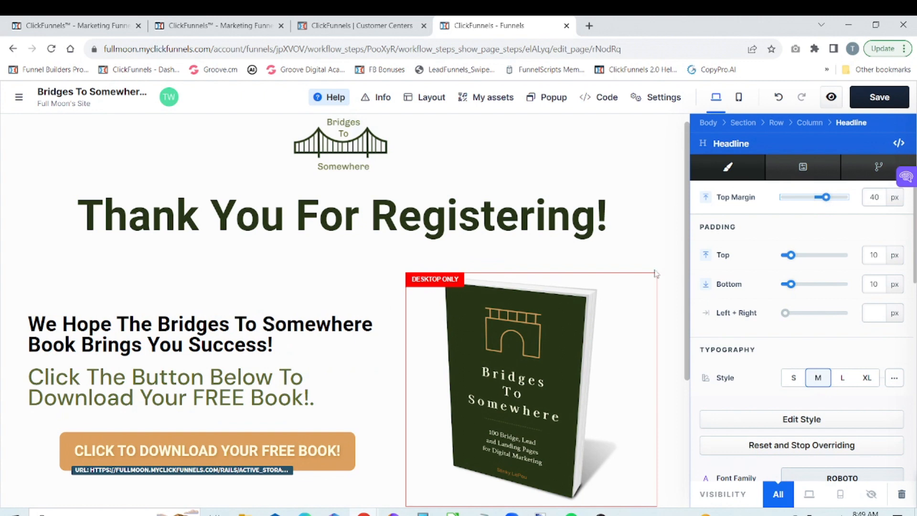
Step: Close the headline's settings, save the page and check the thank-you page in the mobile view
click(384, 294)
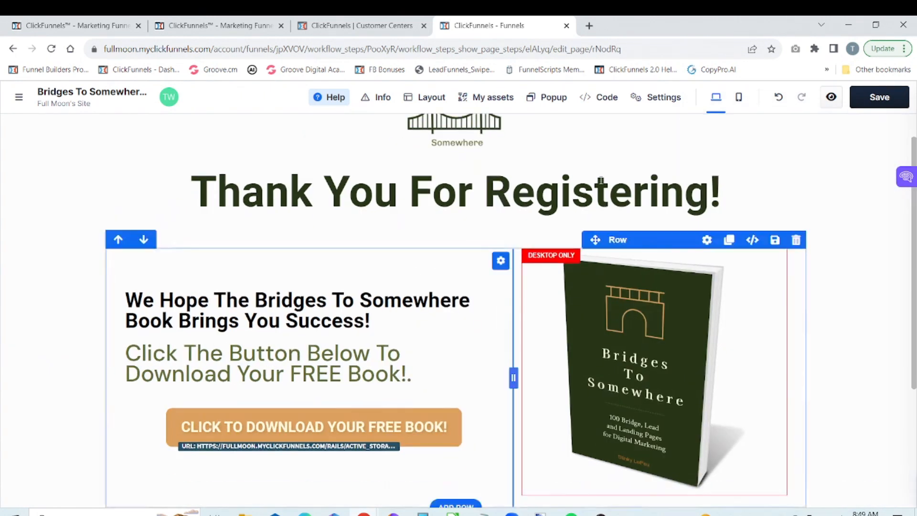
click(891, 99)
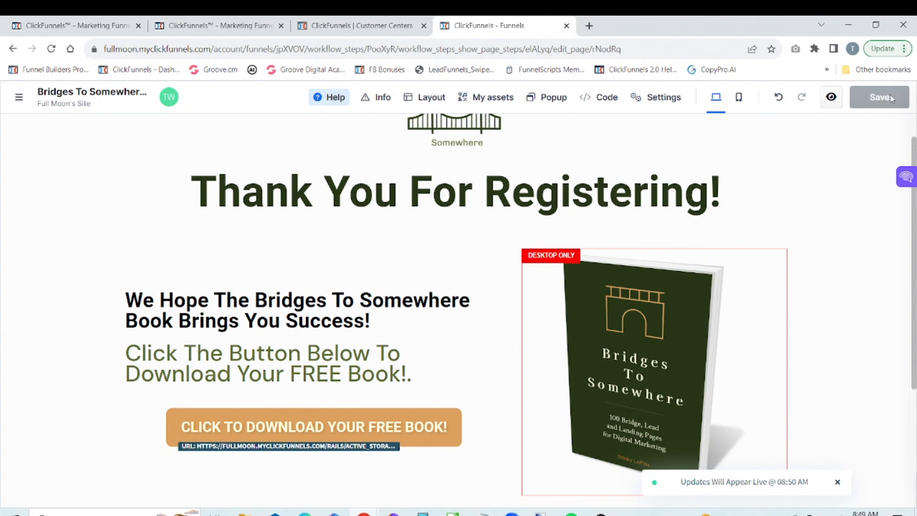
click(741, 100)
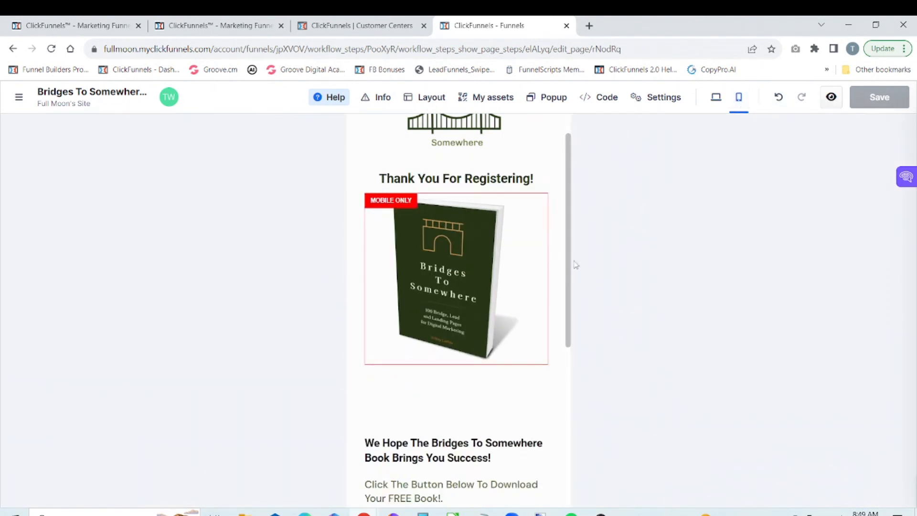
mouse_move(568, 260)
mouse_down()
mouse_move(568, 312)
mouse_move(555, 257)
mouse_up()
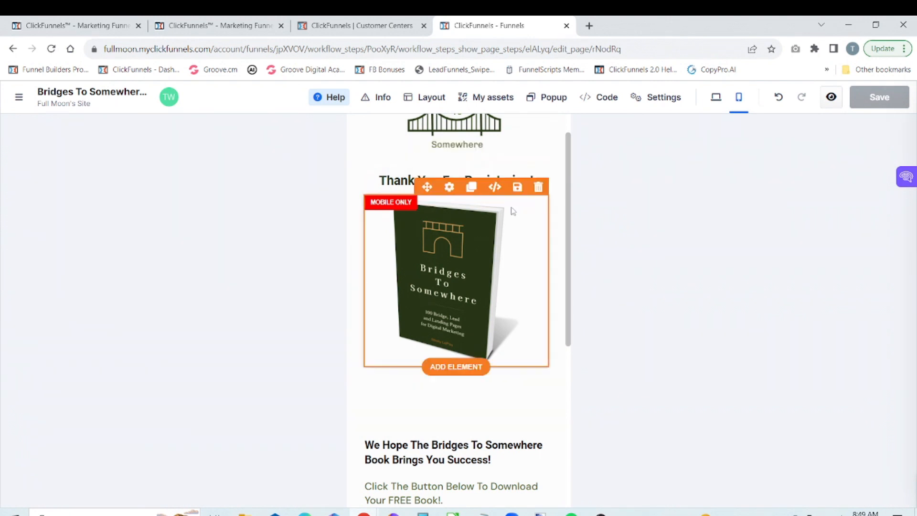
Step: Examine the margin and padding settings of the mobile-only book image and the "We Hope The Bridges To Somewhere Book Brings You Success!" headline
click(449, 186)
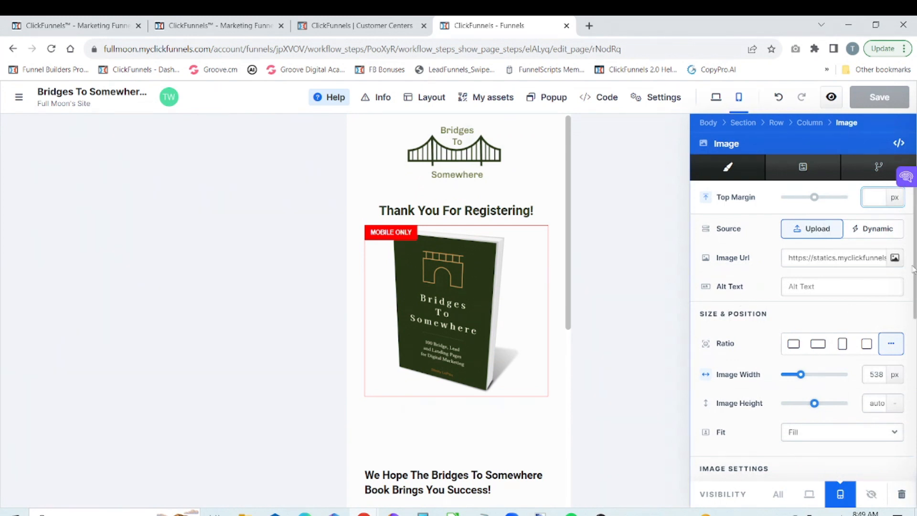
drag(913, 270, 909, 425)
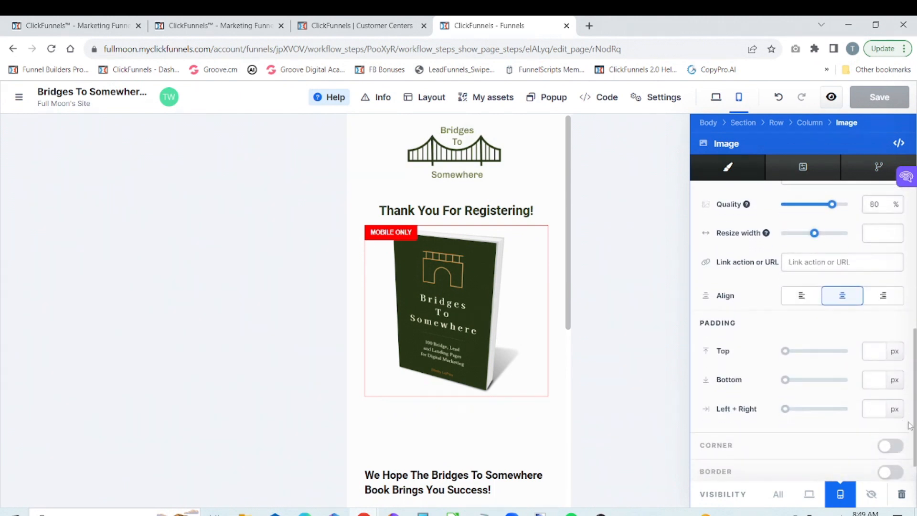
click(562, 415)
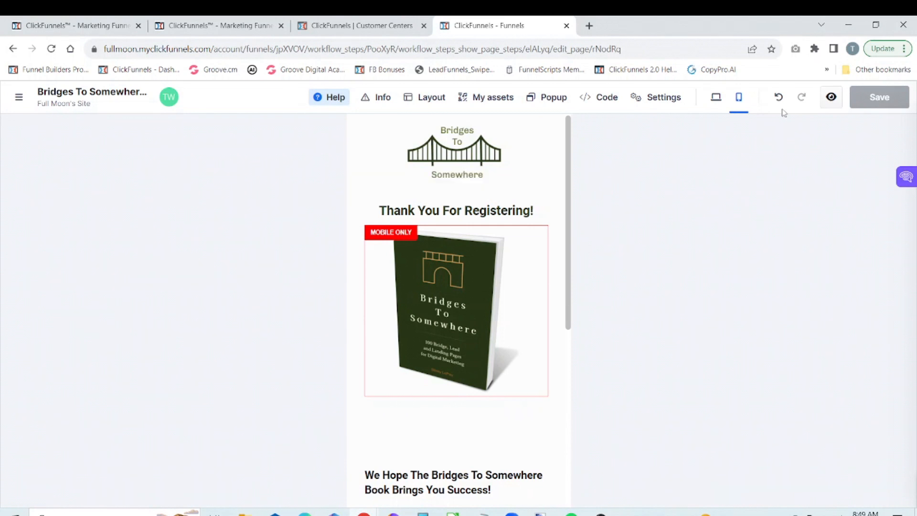
click(716, 98)
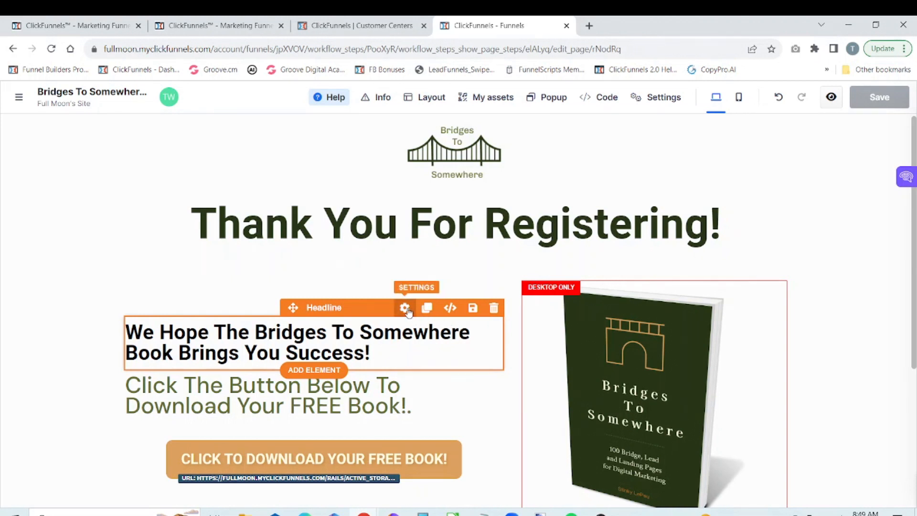
click(739, 100)
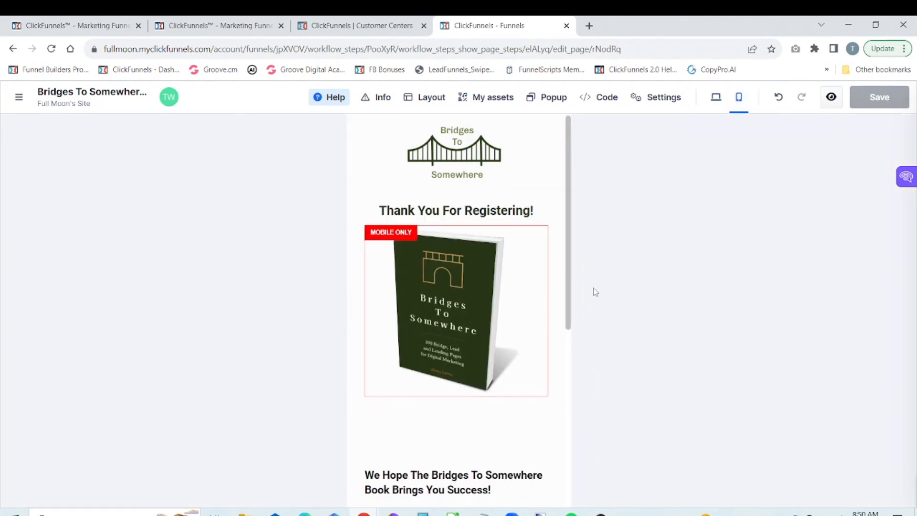
drag(568, 266, 557, 328)
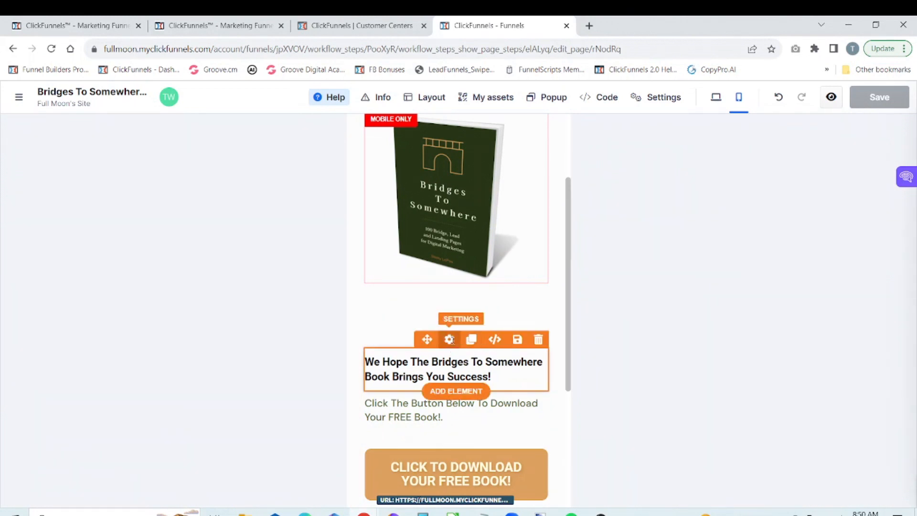
click(449, 339)
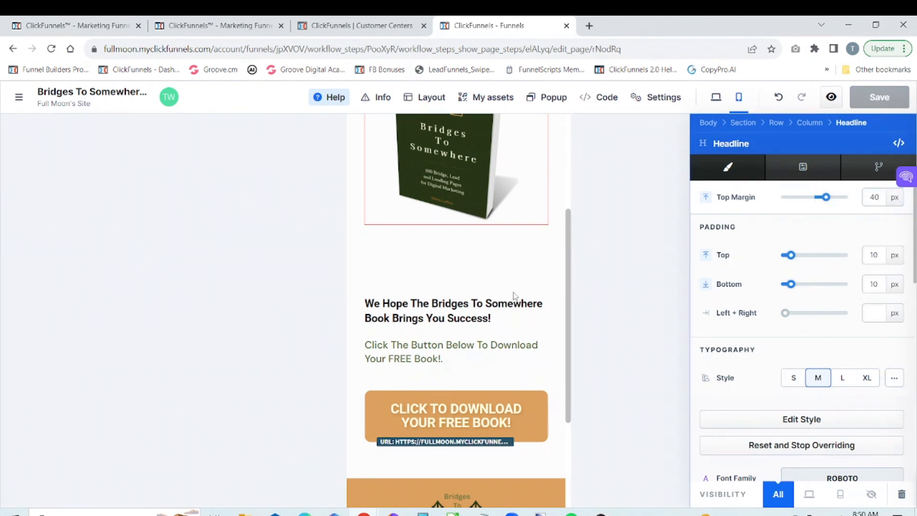
click(656, 223)
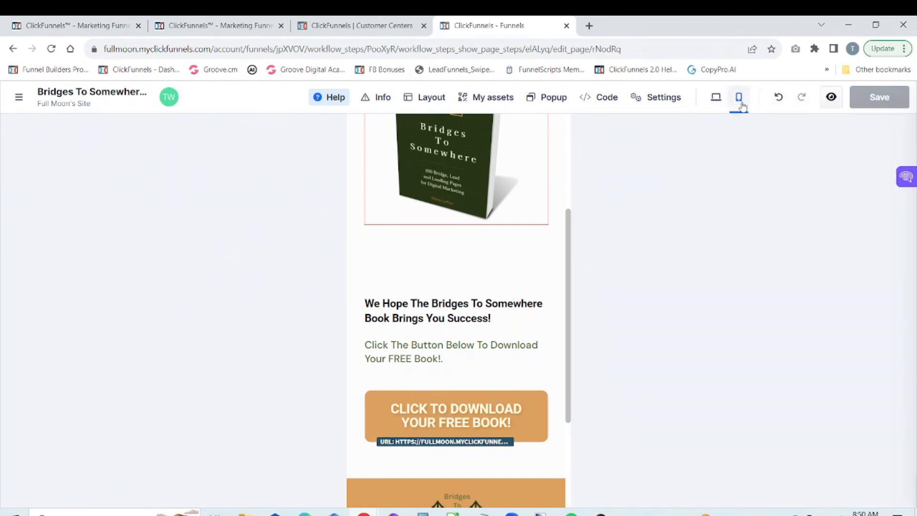
Step: In the desktop view, clone the "We Hope The Bridges To Somewhere Book Brings You Success!" headline and make the upper copy desktop only
click(716, 98)
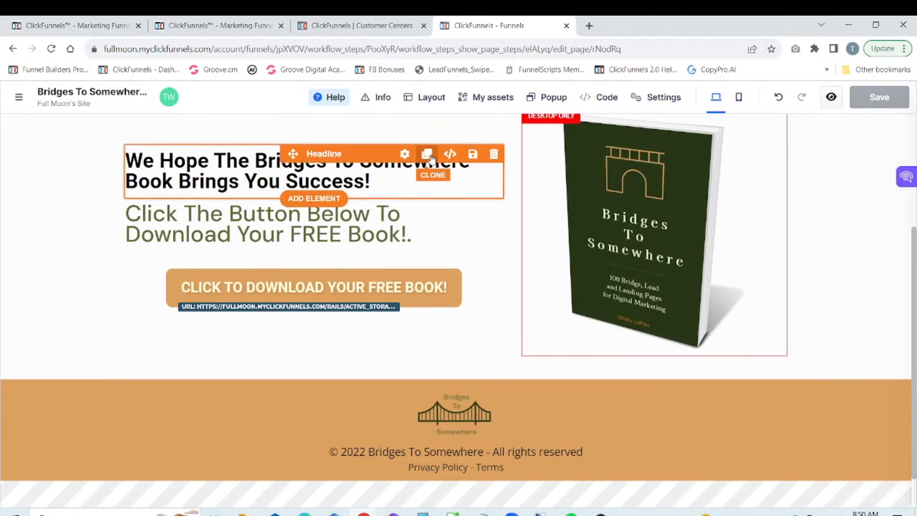
click(427, 154)
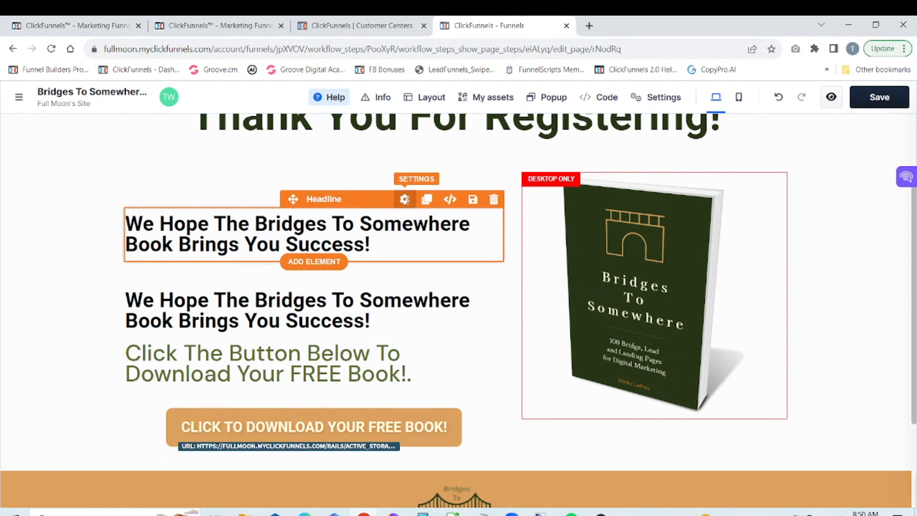
click(405, 200)
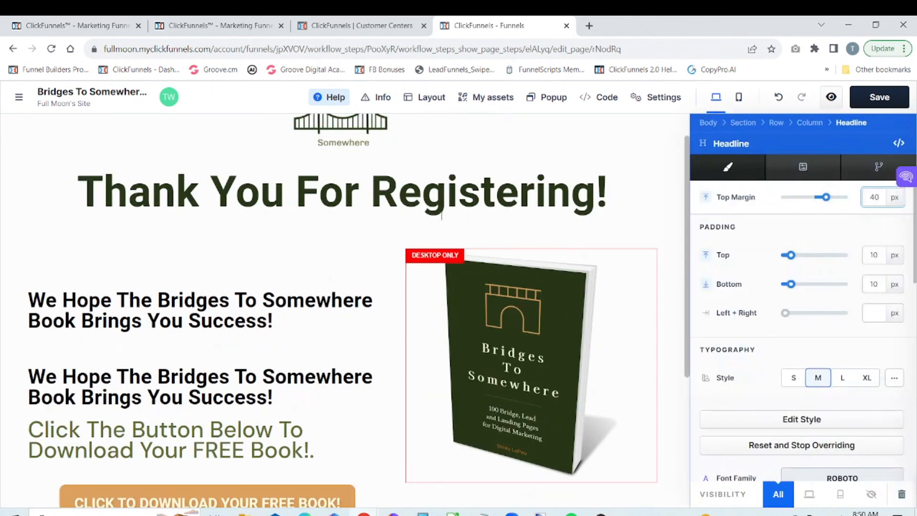
click(810, 495)
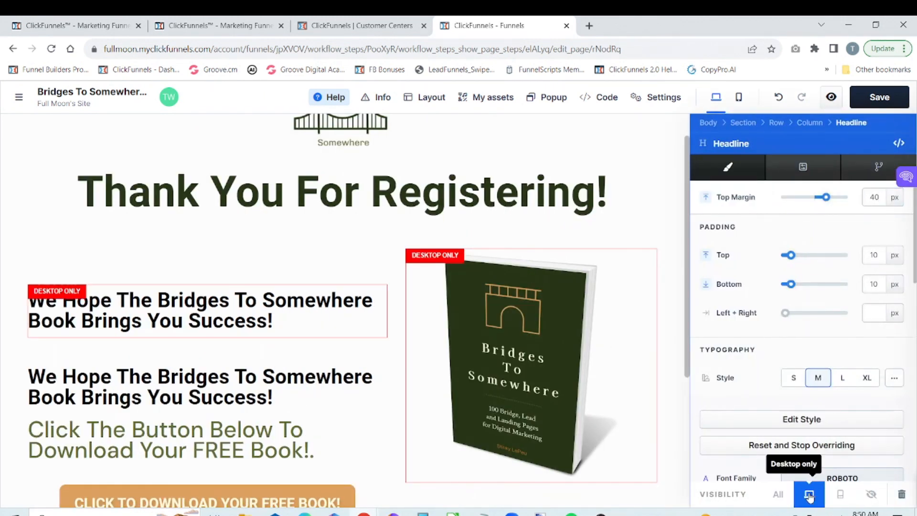
click(348, 357)
Step: Try making the lower copy of the headline desktop only and check the mobile layout
mouse_move(372, 377)
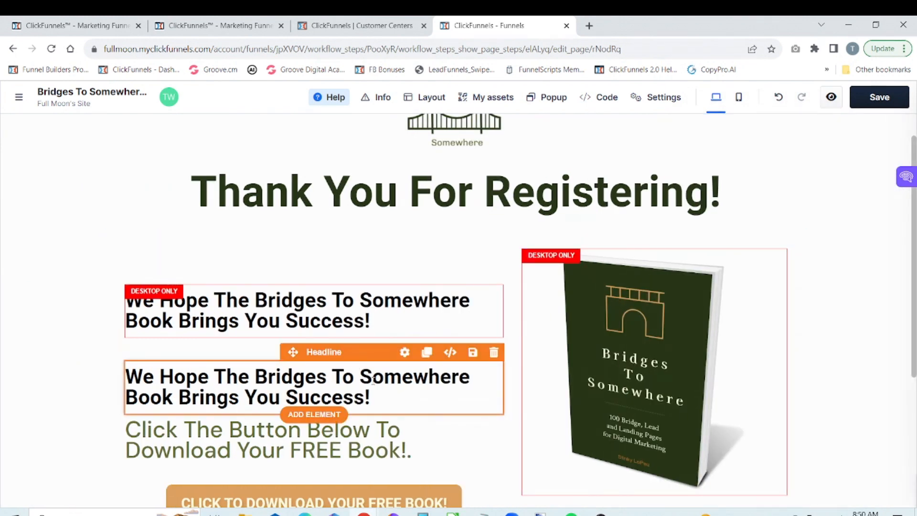
click(405, 354)
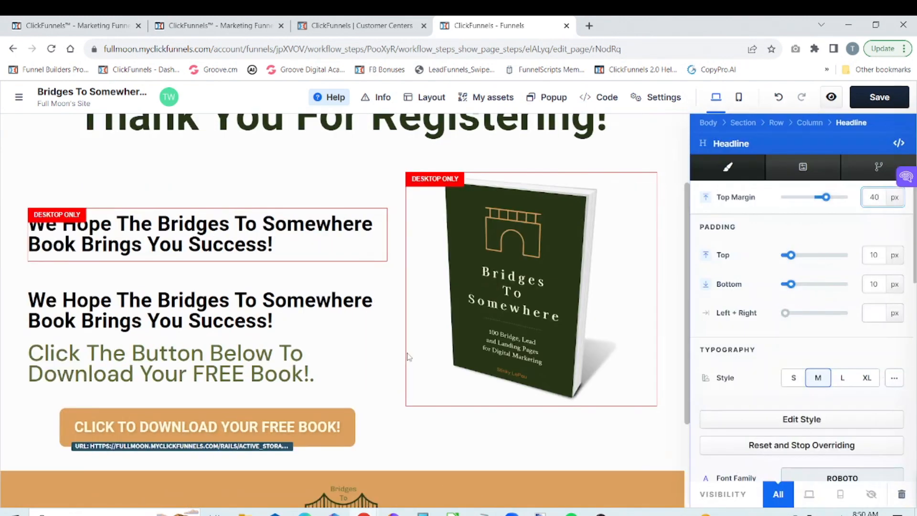
click(810, 495)
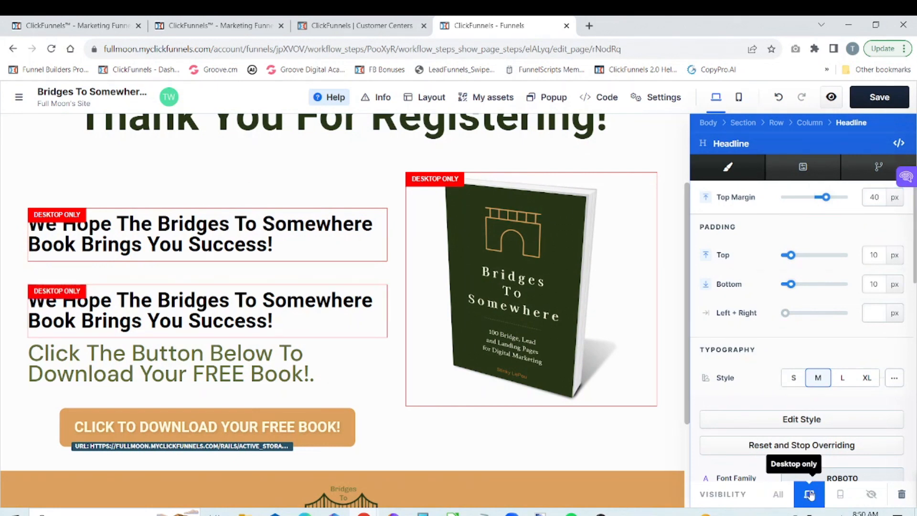
click(671, 151)
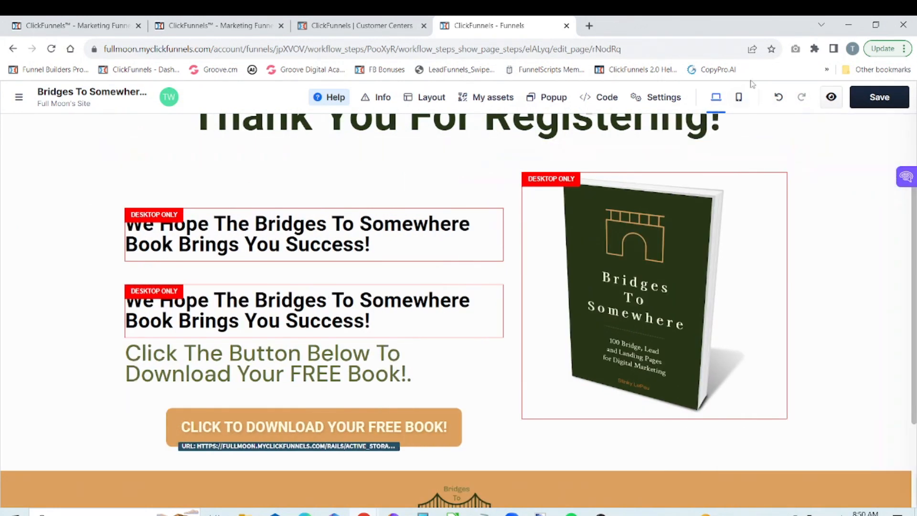
click(744, 95)
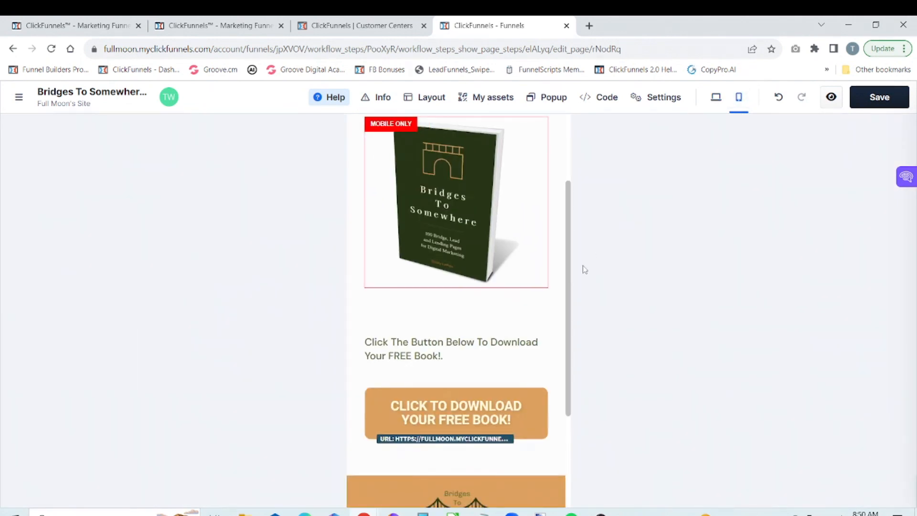
drag(568, 281, 577, 210)
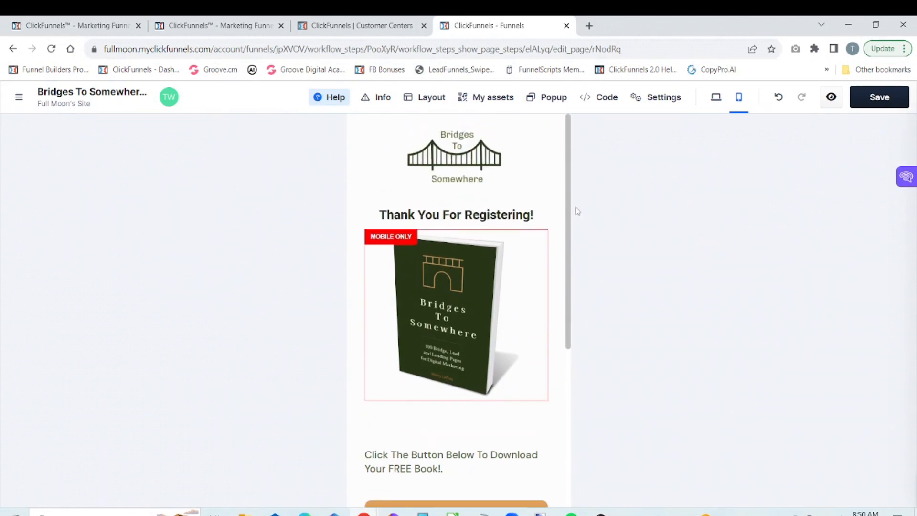
scroll(573, 195, down, 2)
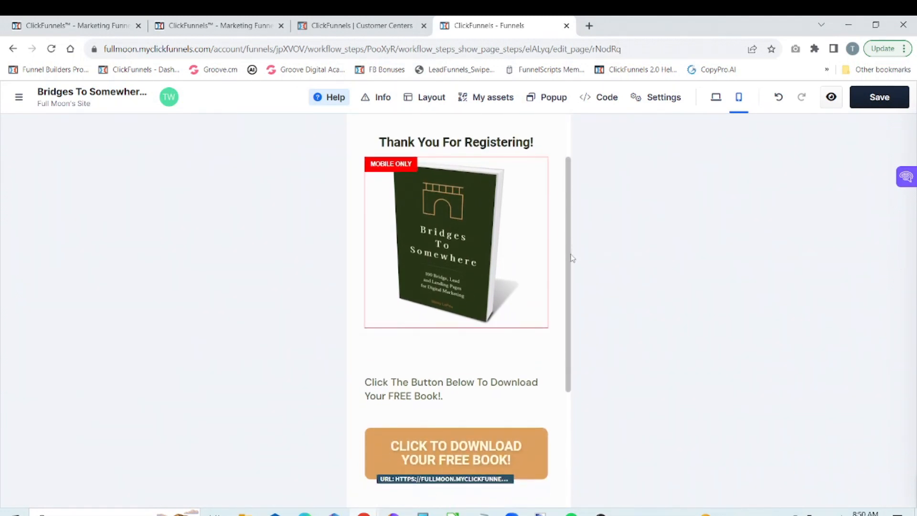
drag(568, 267, 572, 303)
click(716, 97)
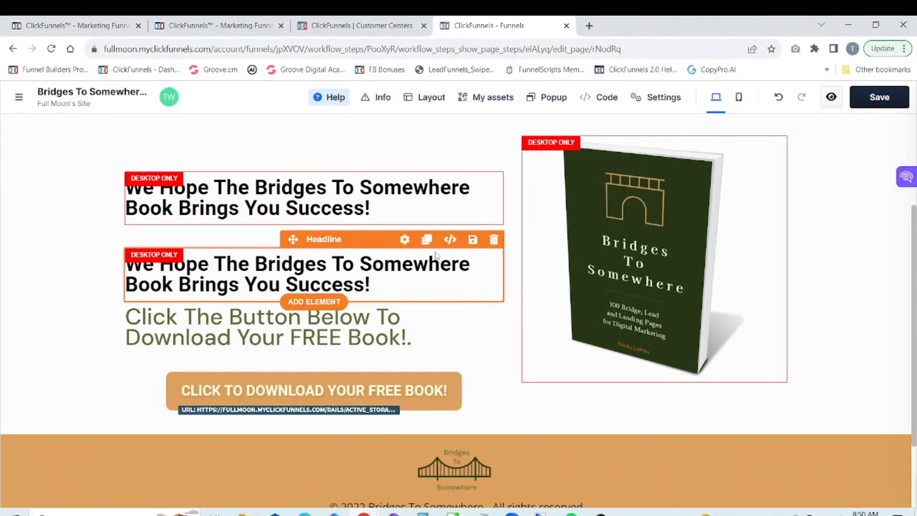
Step: Set the lower copy of the headline to mobile only and close its settings
click(404, 240)
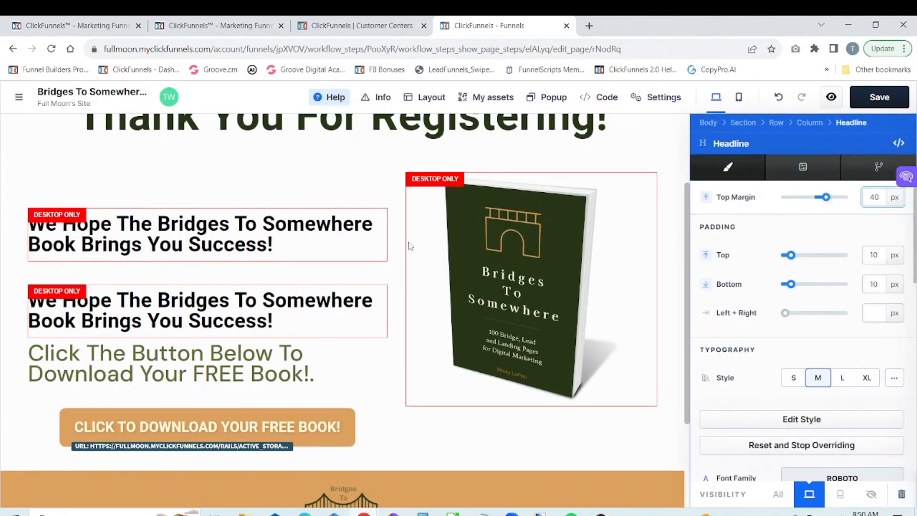
click(839, 495)
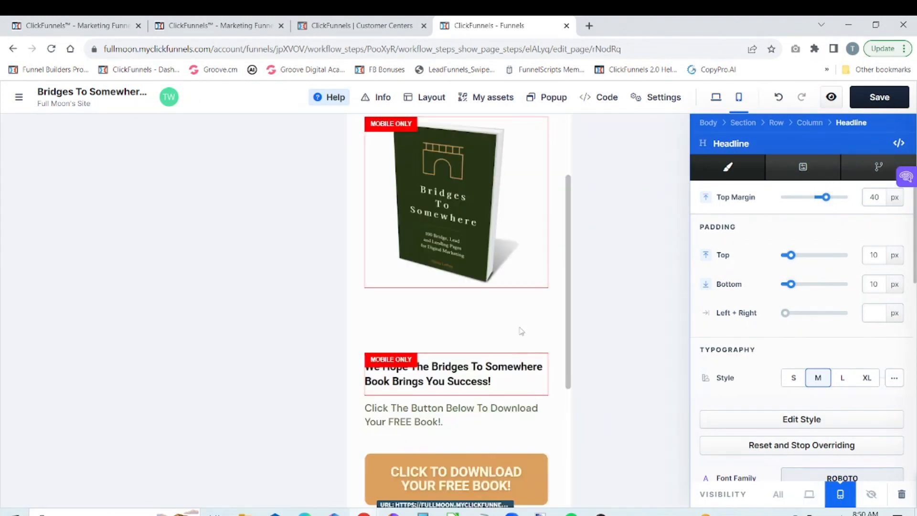
click(521, 332)
Step: Set the top margin of the mobile-only headline to -25 px and close its settings
scroll(525, 334, down, 1)
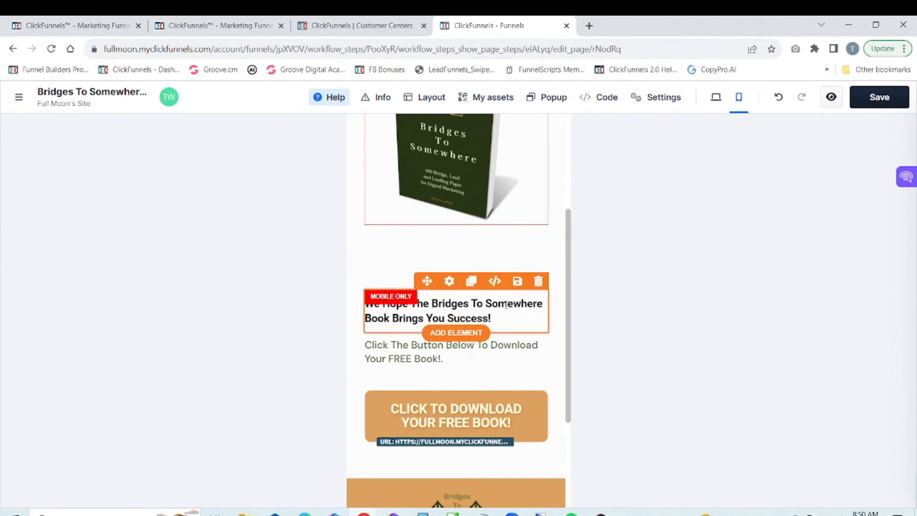
click(450, 282)
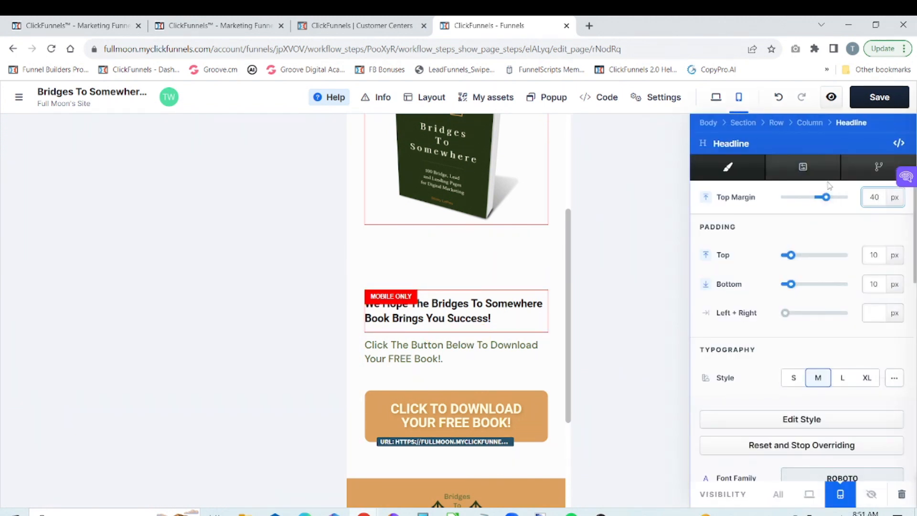
drag(824, 197, 815, 200)
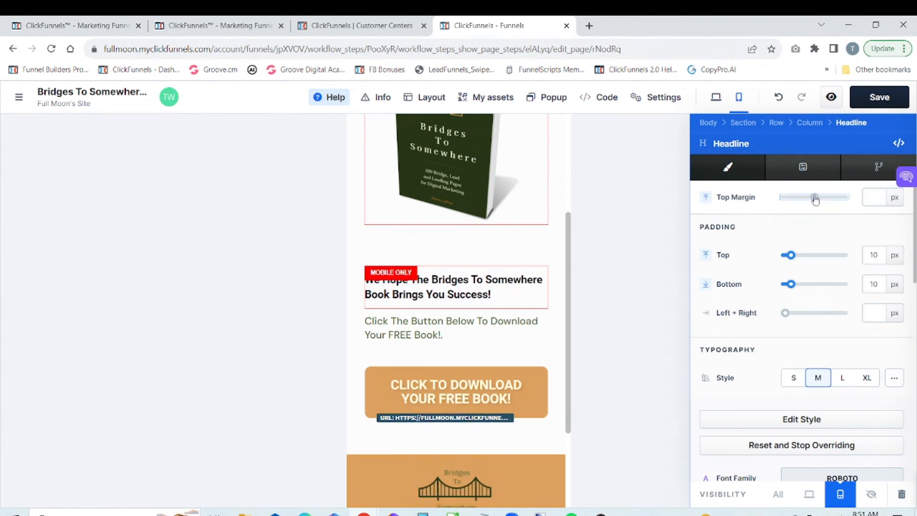
drag(815, 200, 809, 199)
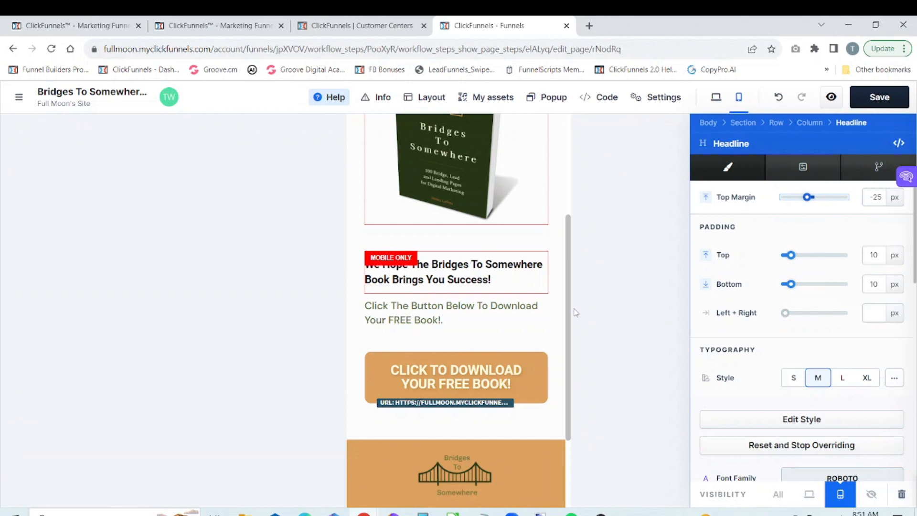
click(552, 326)
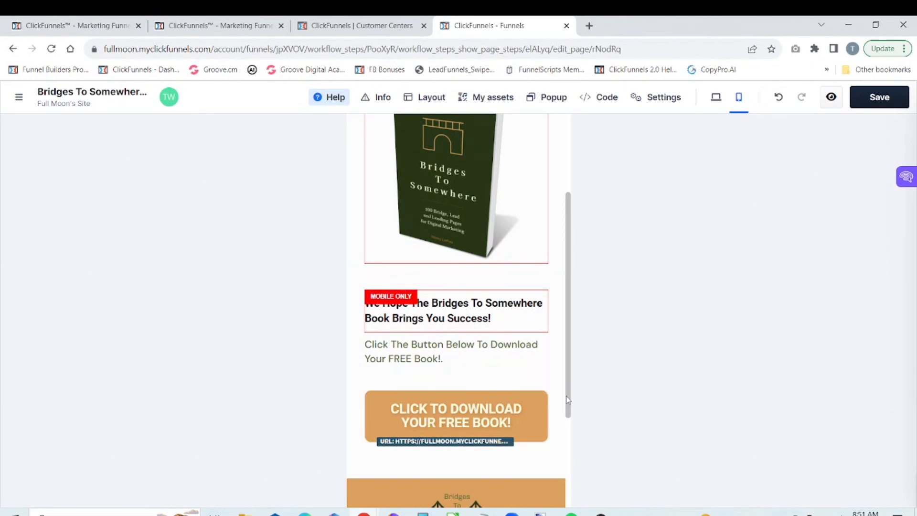
Step: Save the page, check its mobile and desktop layouts and open the page preview
drag(568, 399, 582, 276)
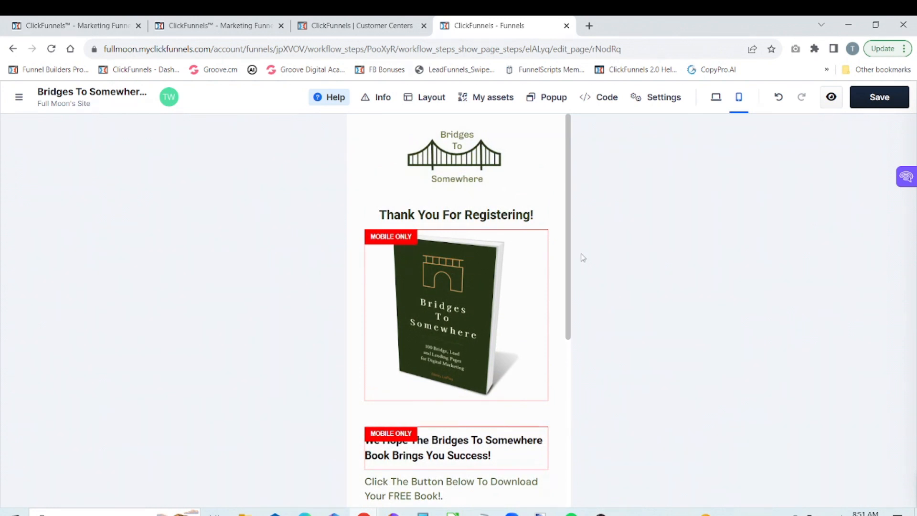
click(880, 99)
click(716, 98)
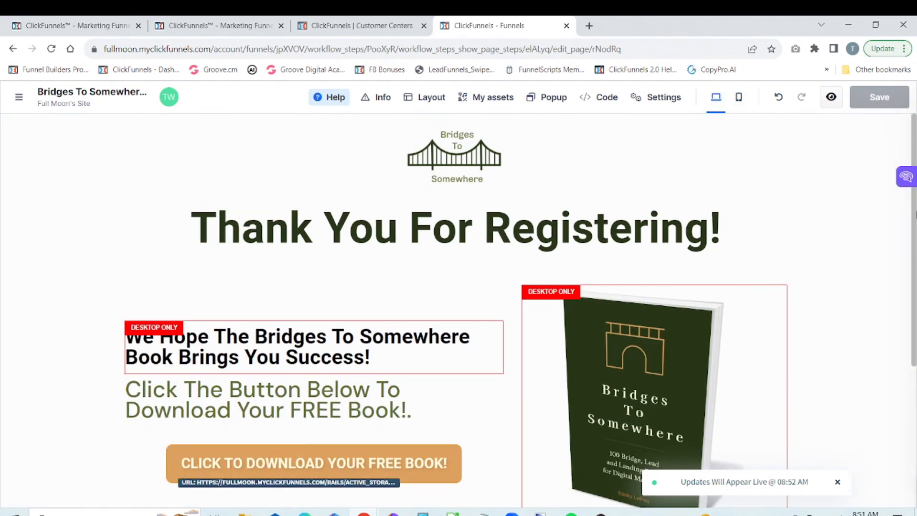
drag(914, 213, 914, 275)
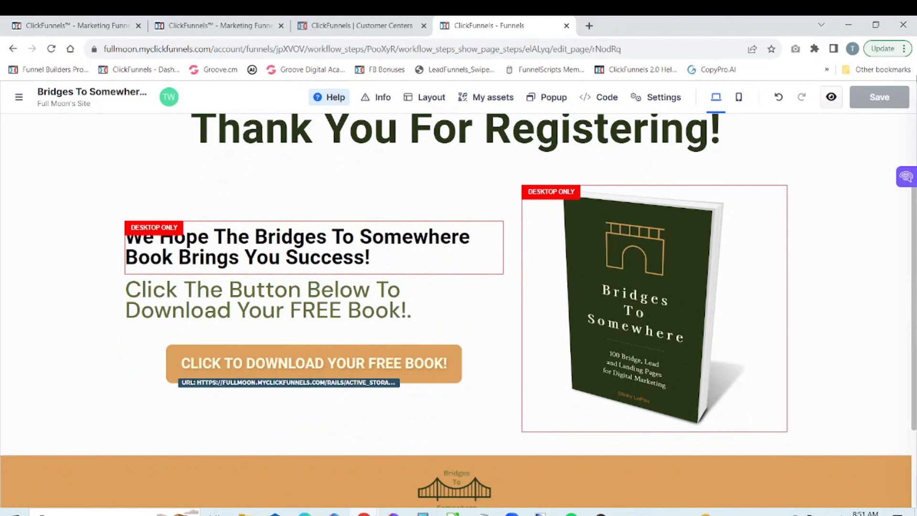
click(831, 98)
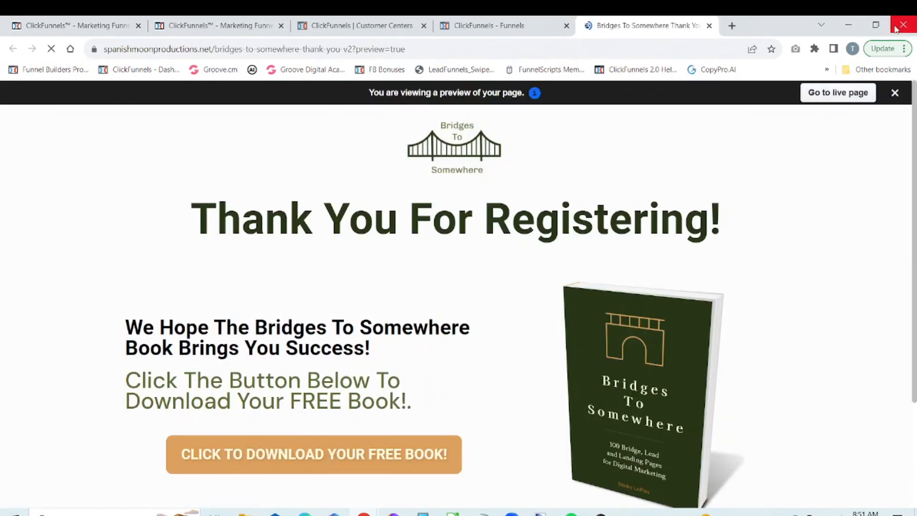
Step: Check the thank-you page preview in a narrow browser window, restore the full window size and close the preview
click(875, 26)
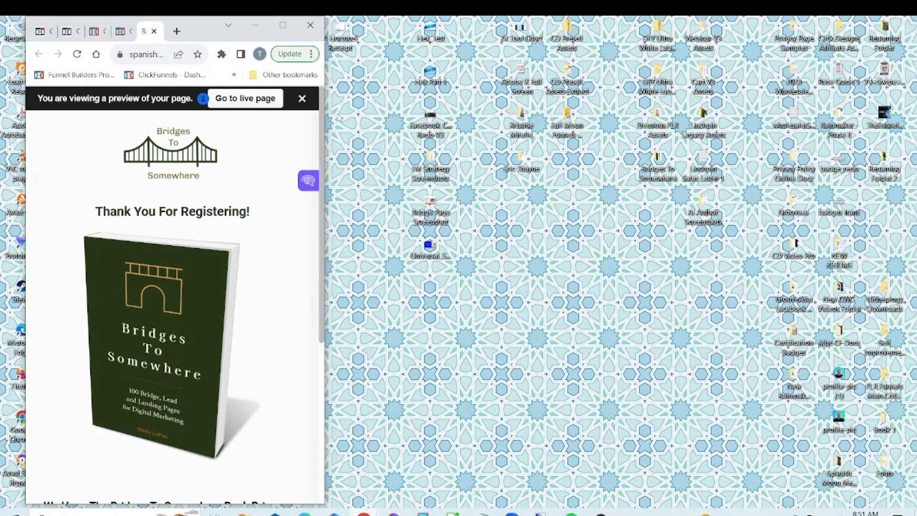
scroll(309, 320, down, 5)
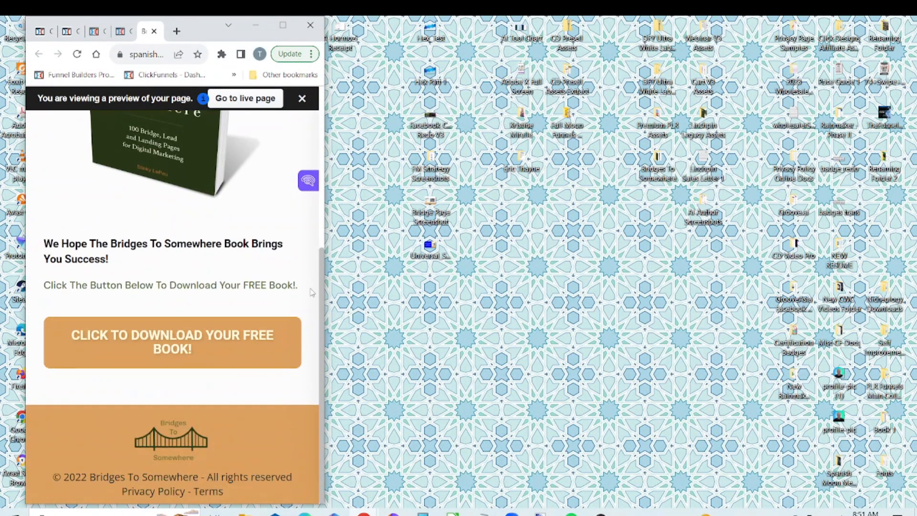
scroll(309, 323, up, 5)
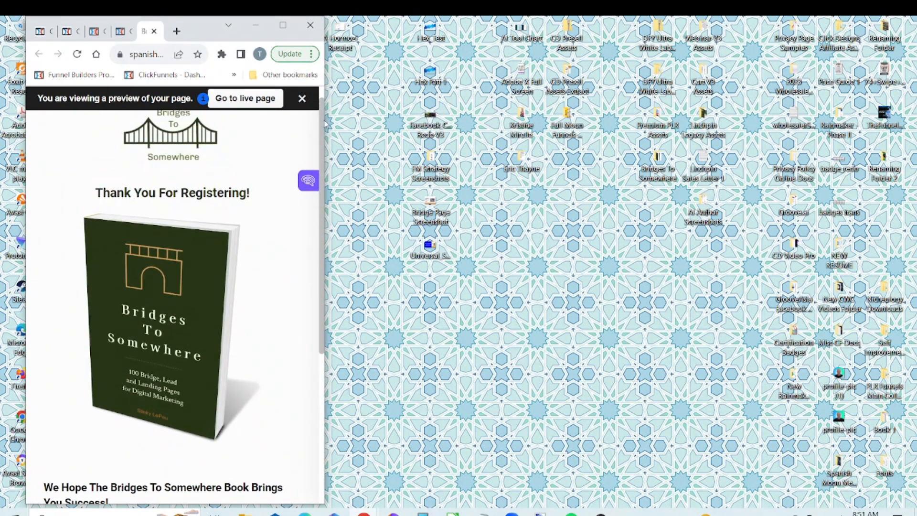
mouse_move(323, 118)
mouse_down()
mouse_move(323, 165)
mouse_move(323, 109)
mouse_up()
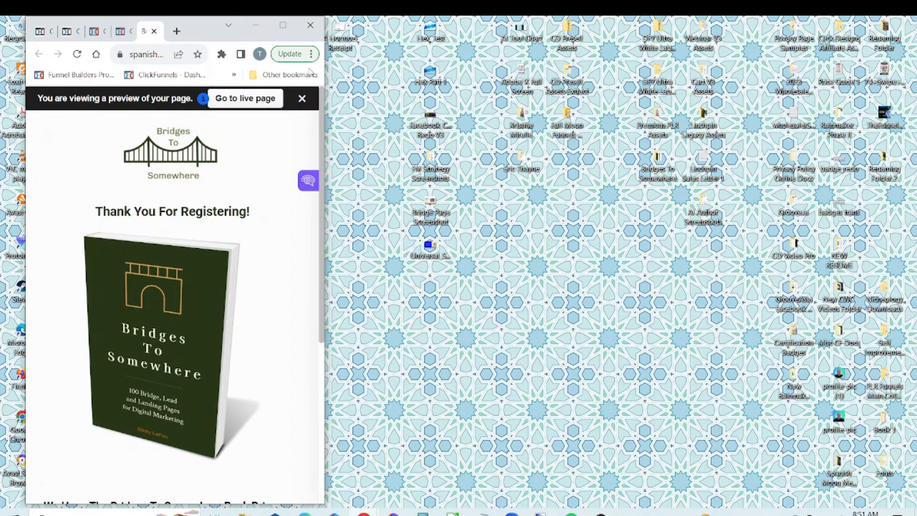
click(290, 25)
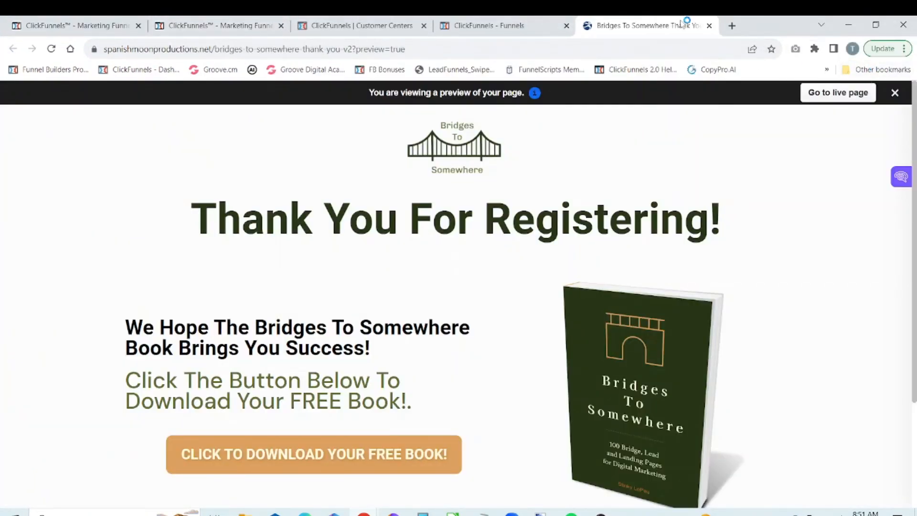
click(709, 26)
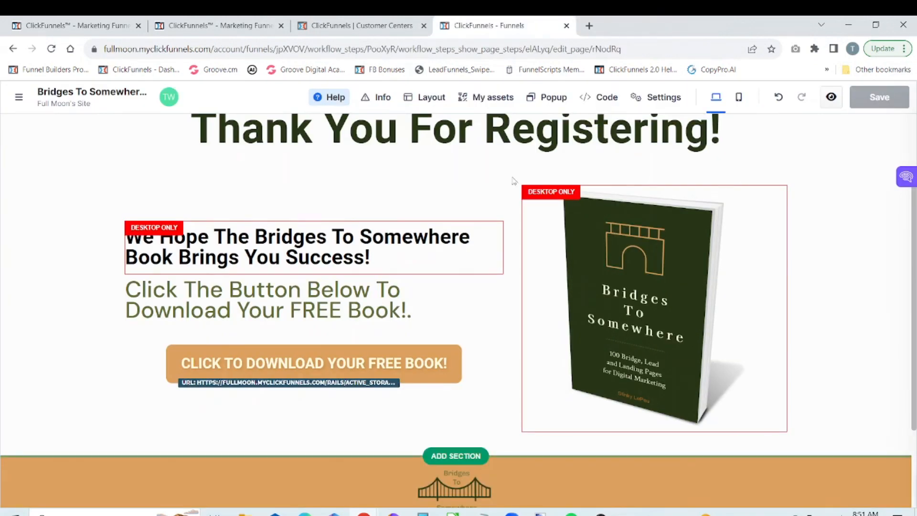
Step: In the mobile layout, set the width of the mobile-only book image to 249 px and close its settings
click(738, 97)
scroll(552, 192, up, 2)
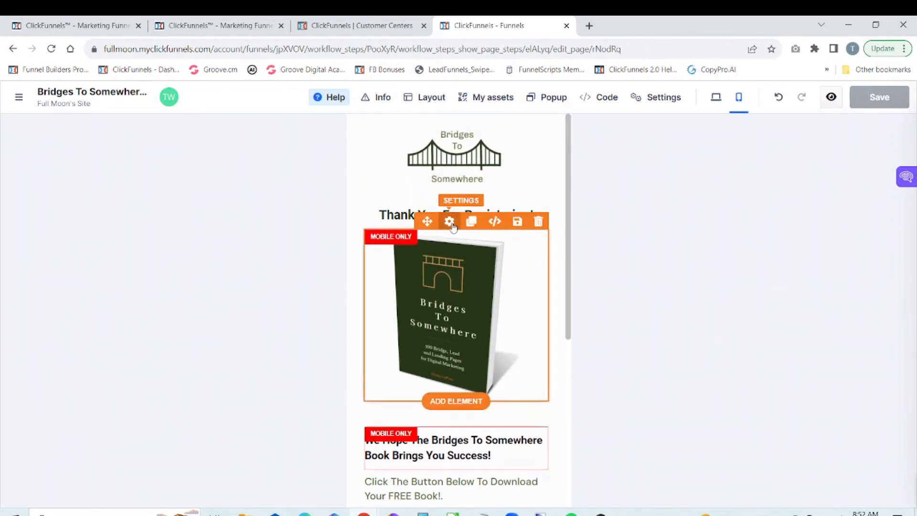
click(449, 221)
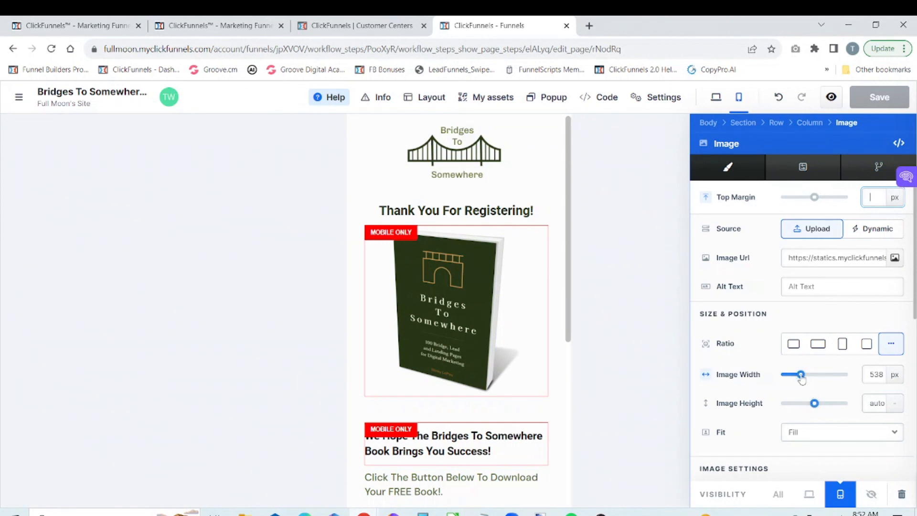
drag(801, 375, 793, 377)
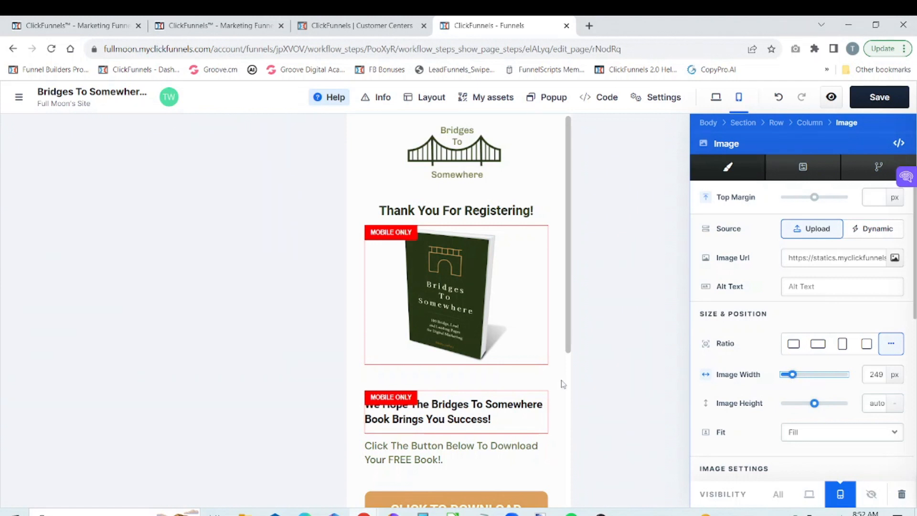
click(577, 357)
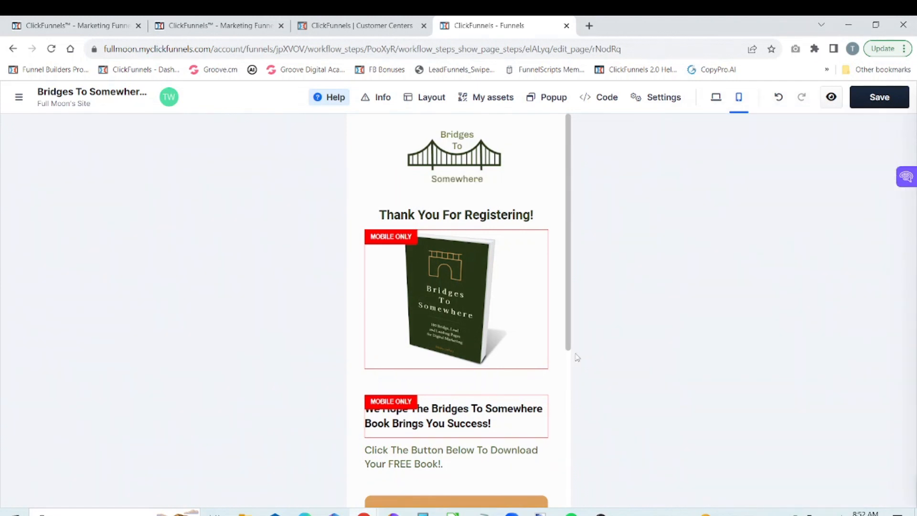
Step: Save the page, return to the desktop layout and check the page preview at narrow and full window widths
click(868, 109)
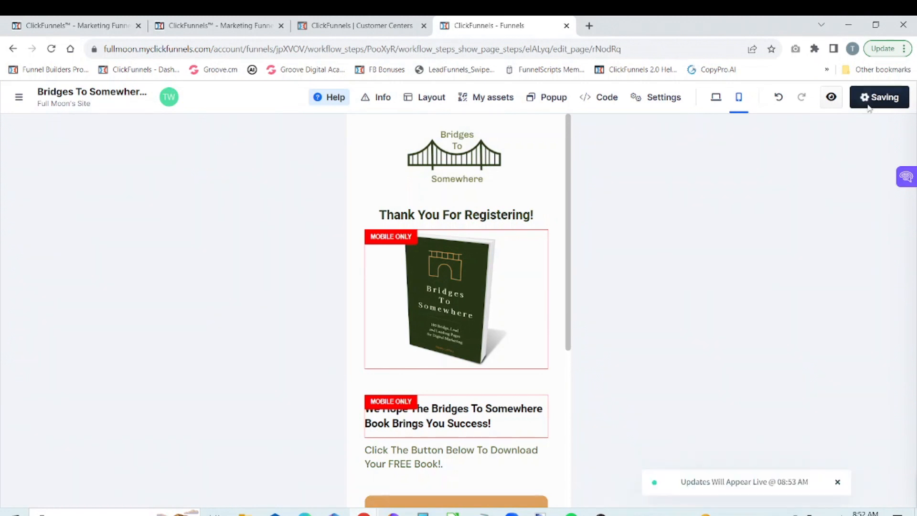
click(715, 105)
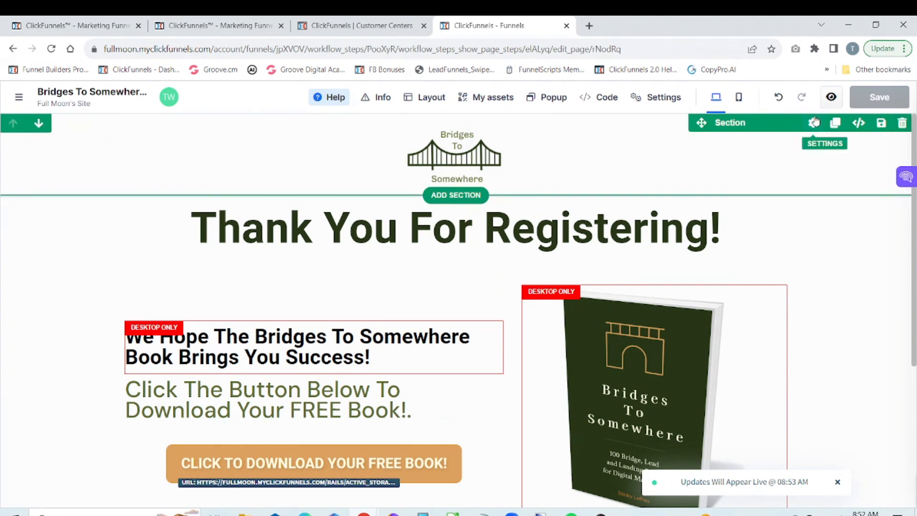
click(831, 97)
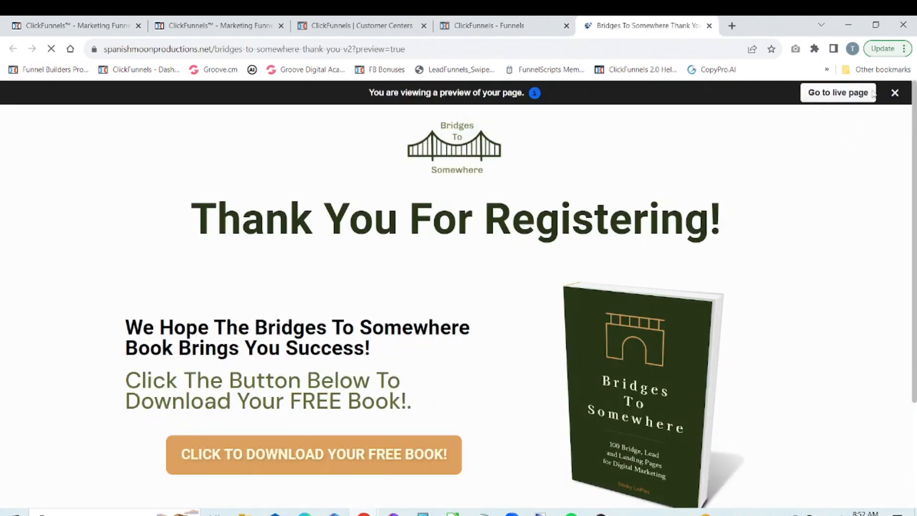
click(876, 25)
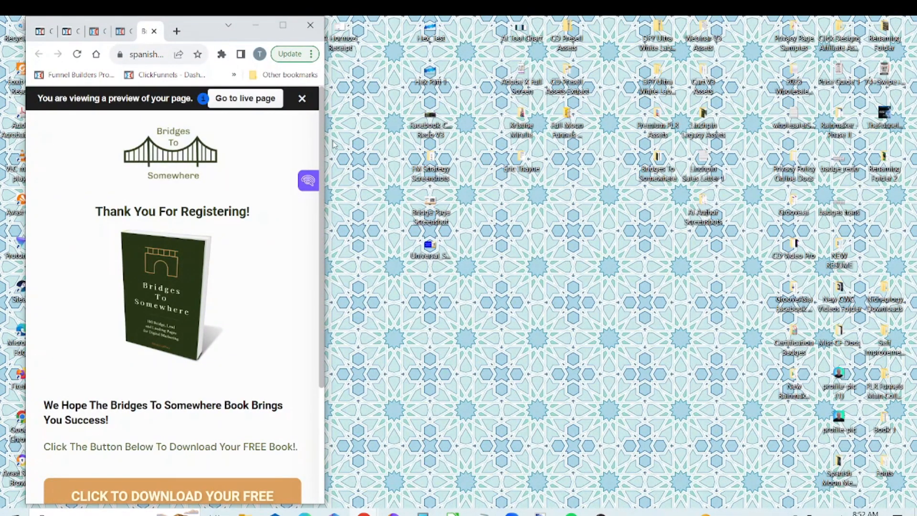
click(286, 26)
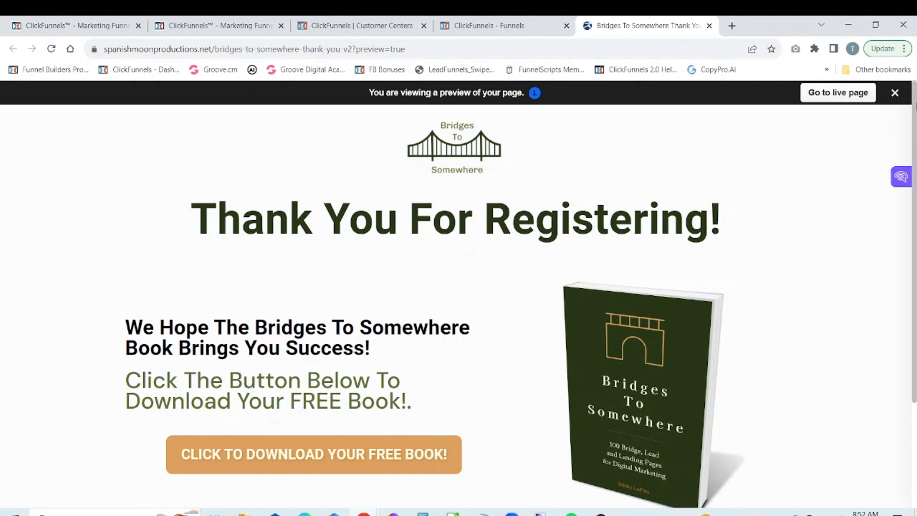
Step: Examine the thank-you page preview with the developer tools' iPhone SE device emulation, and close the tools and the preview
click(904, 48)
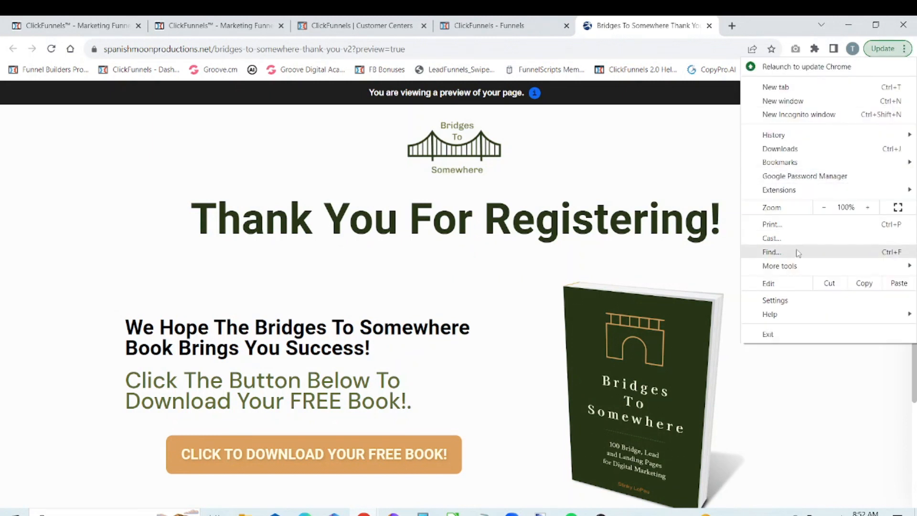
mouse_move(797, 266)
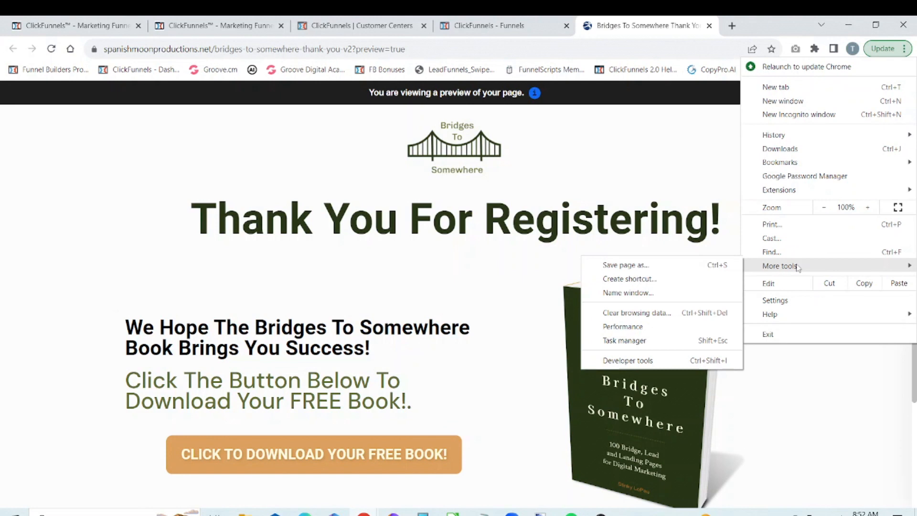
click(685, 358)
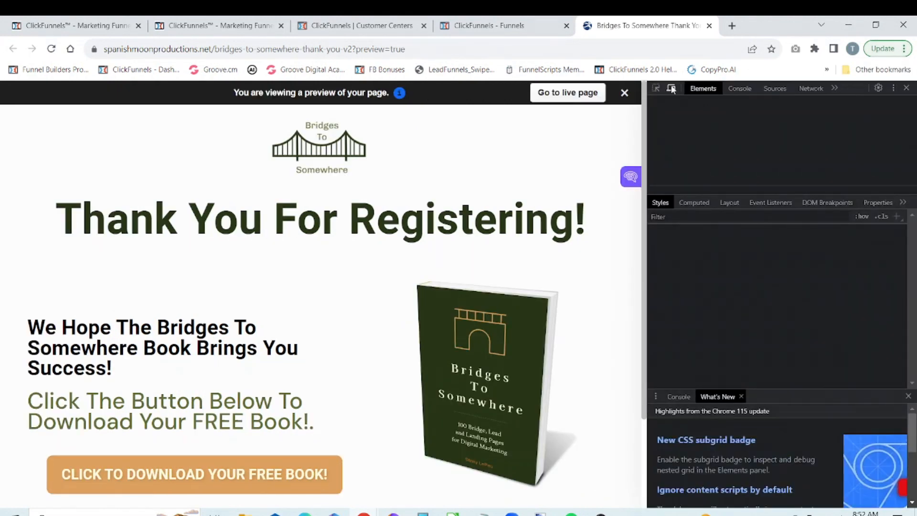
click(670, 88)
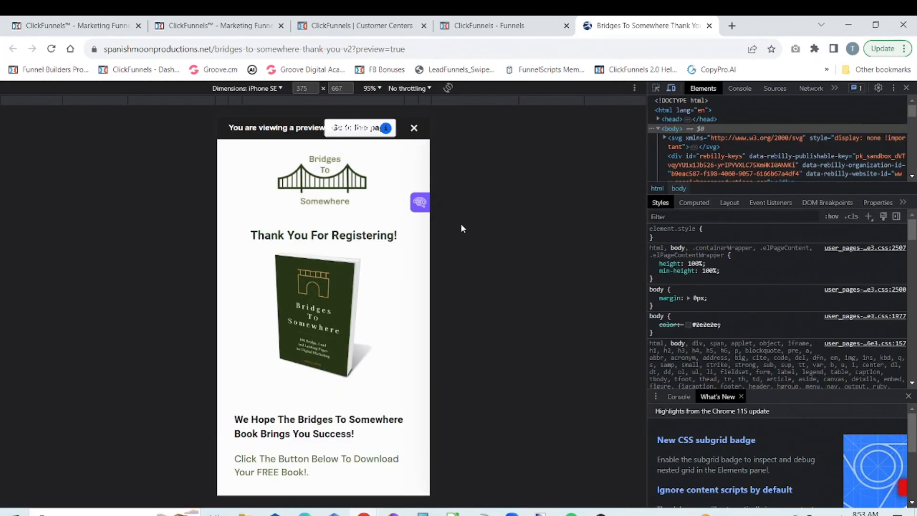
scroll(383, 317, down, 4)
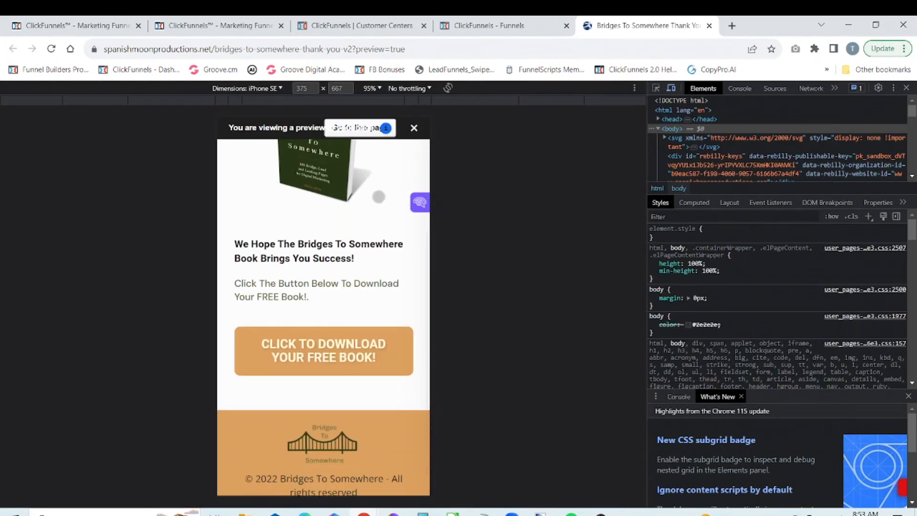
drag(379, 197, 374, 423)
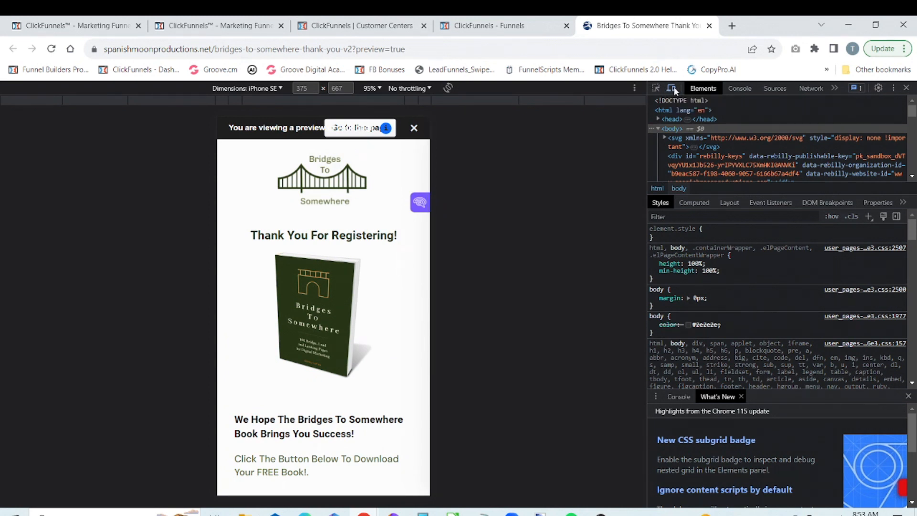
click(906, 88)
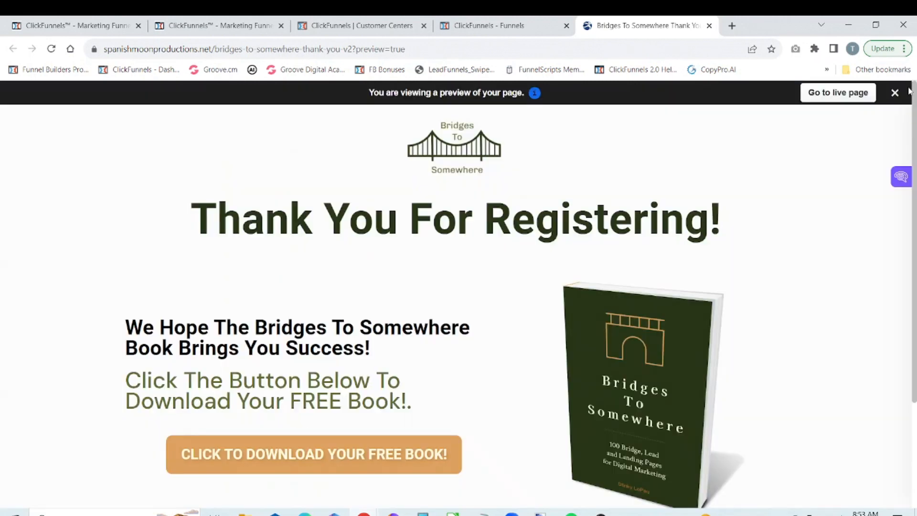
click(709, 25)
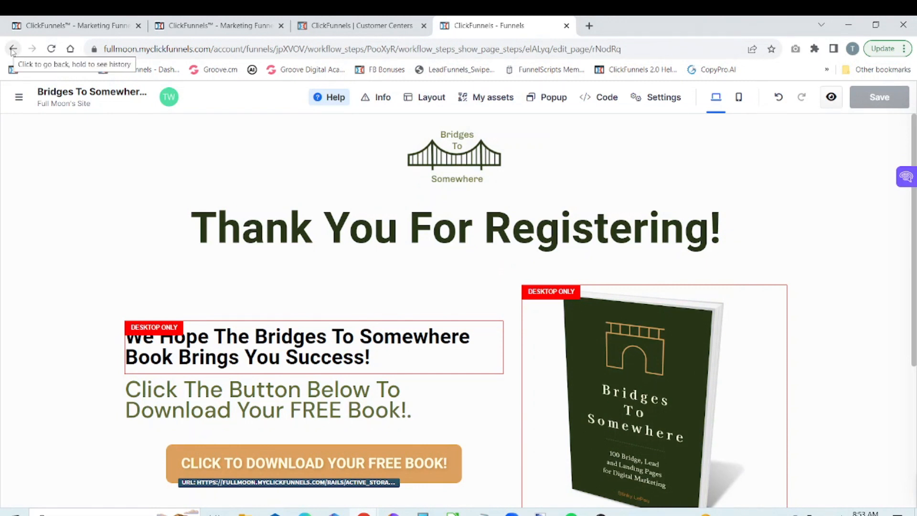
Step: Go back to the Bridges To Somewhere V2 funnel, open the Optin V2 page for editing and collapse the funnel sidebar
click(18, 97)
click(17, 99)
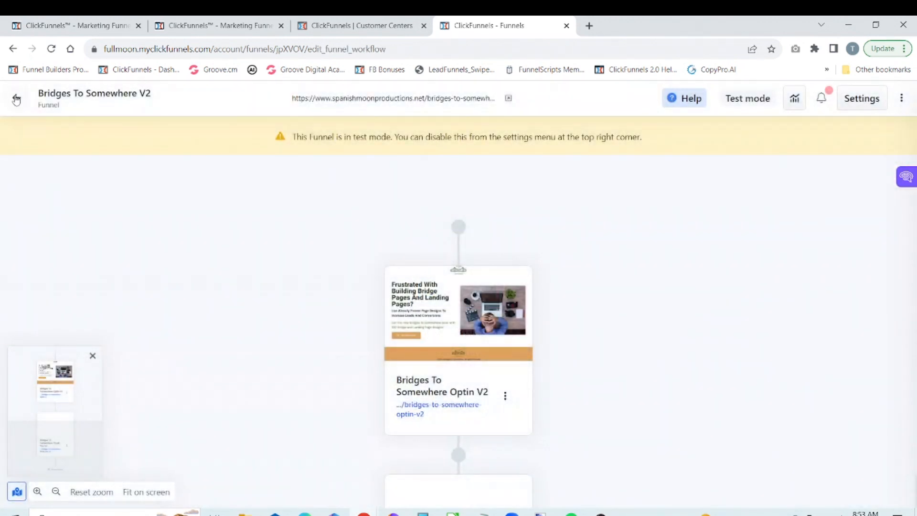
mouse_move(543, 311)
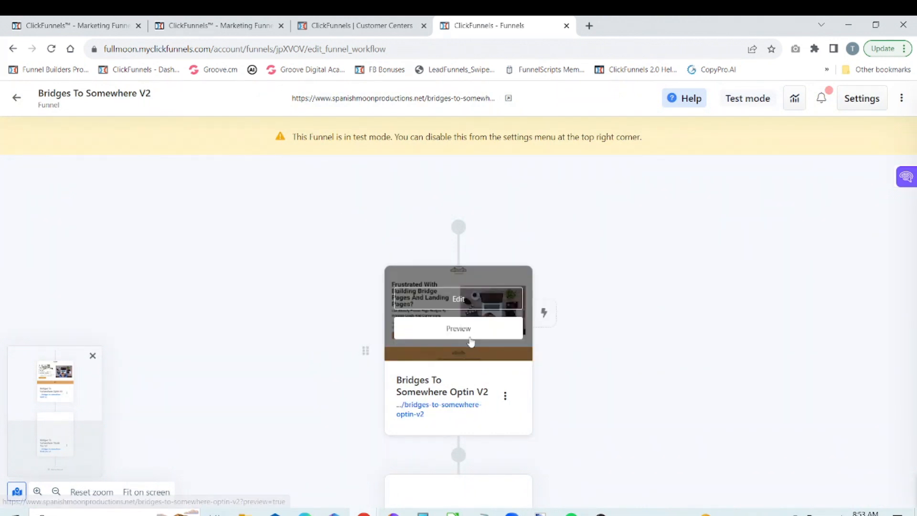
click(457, 300)
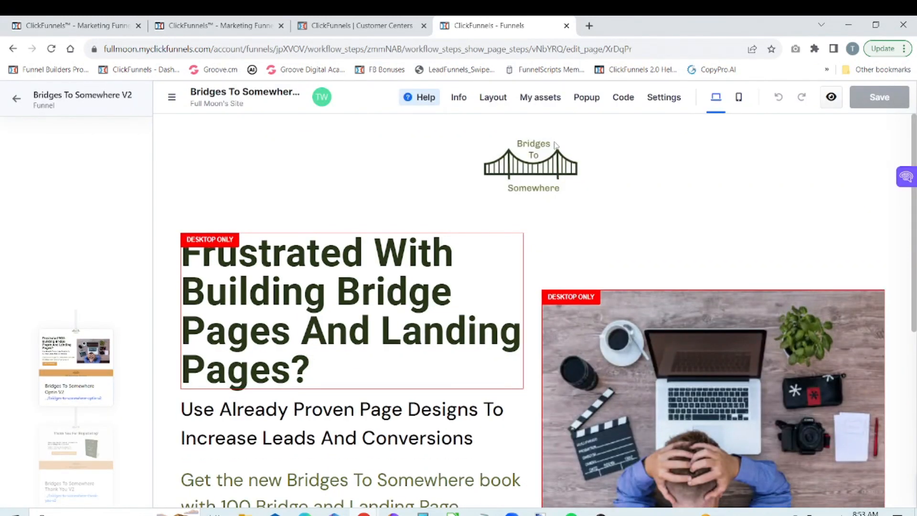
click(603, 101)
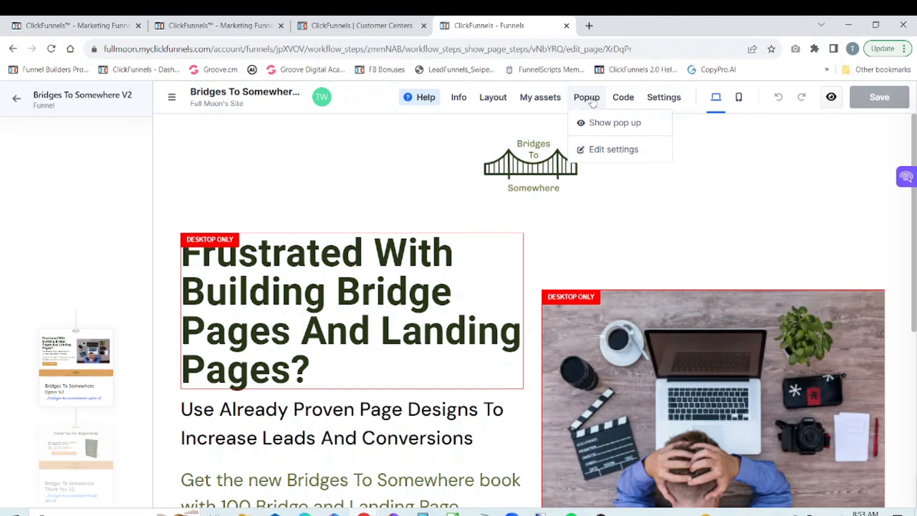
click(167, 102)
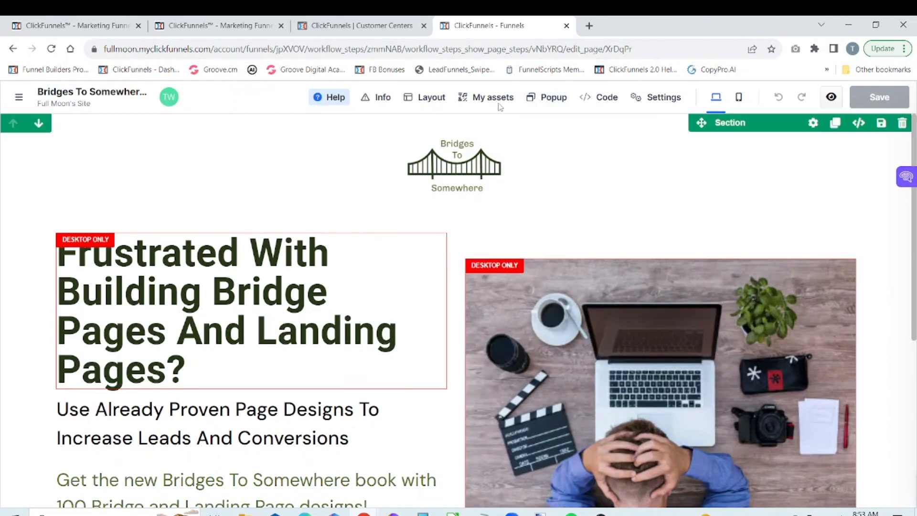
Step: Show the opt-in page's pop-up in the editor and look over its content down to the submit button
click(554, 102)
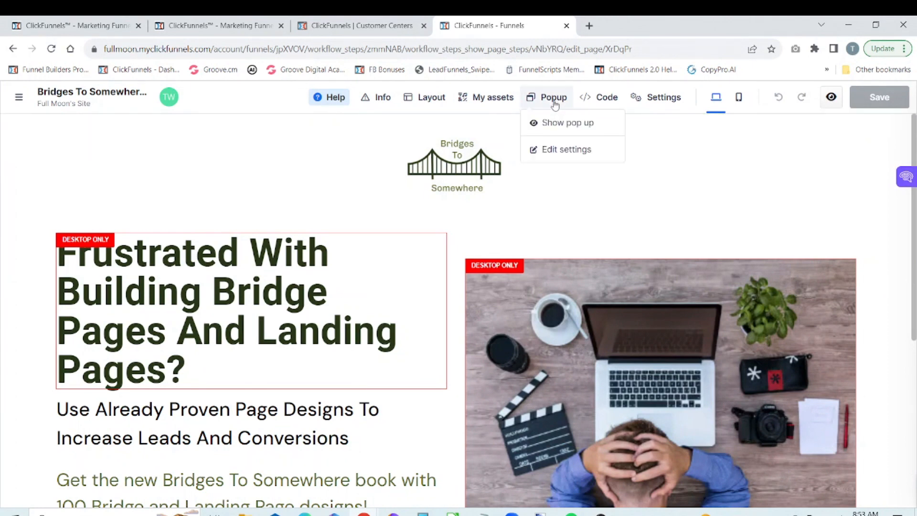
click(549, 123)
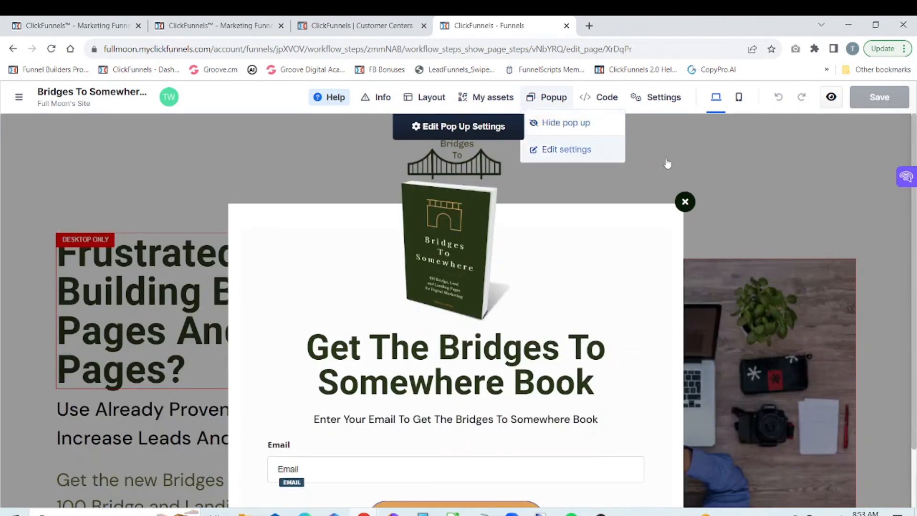
drag(913, 195, 914, 311)
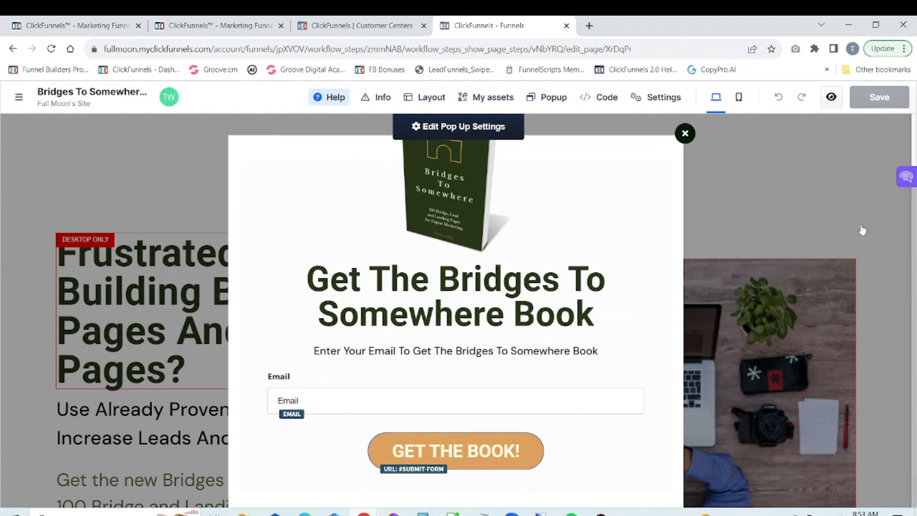
Step: Preview the opt-in page's pop-up at full and narrow window widths, close the preview and hide the pop-up in the editor
click(832, 106)
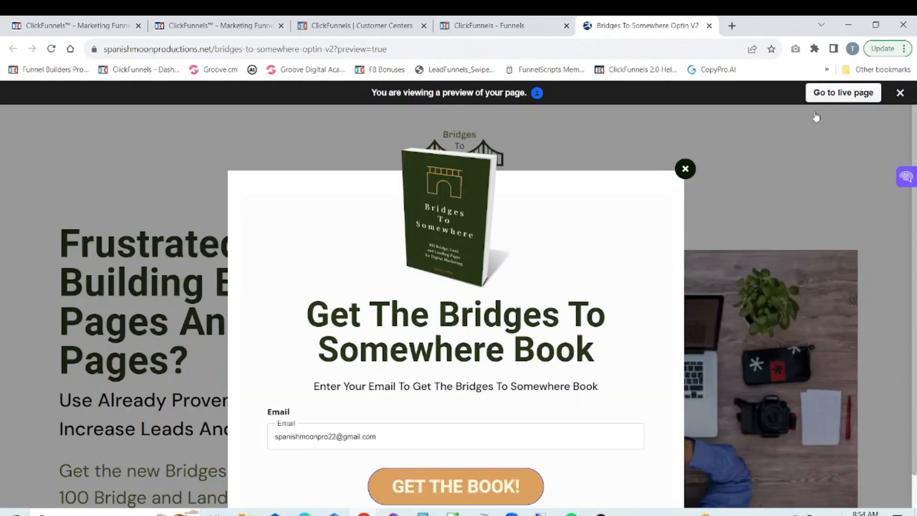
click(876, 26)
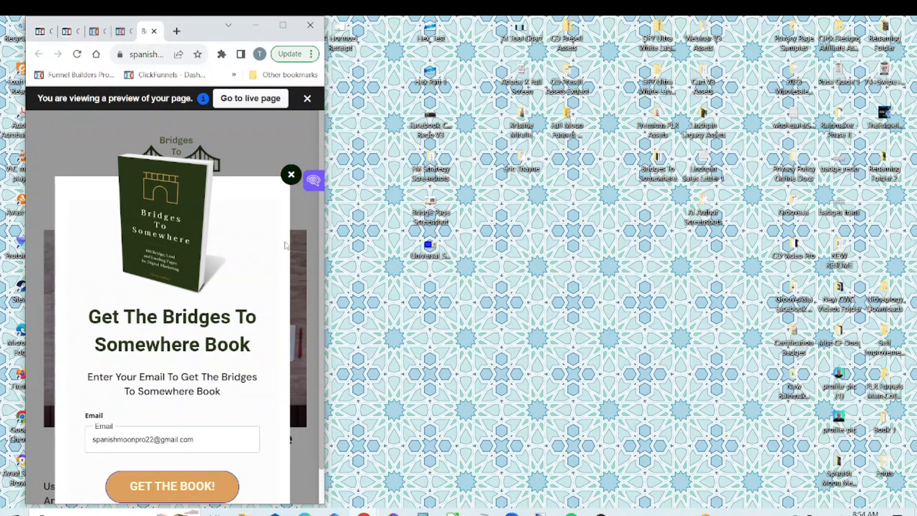
click(283, 26)
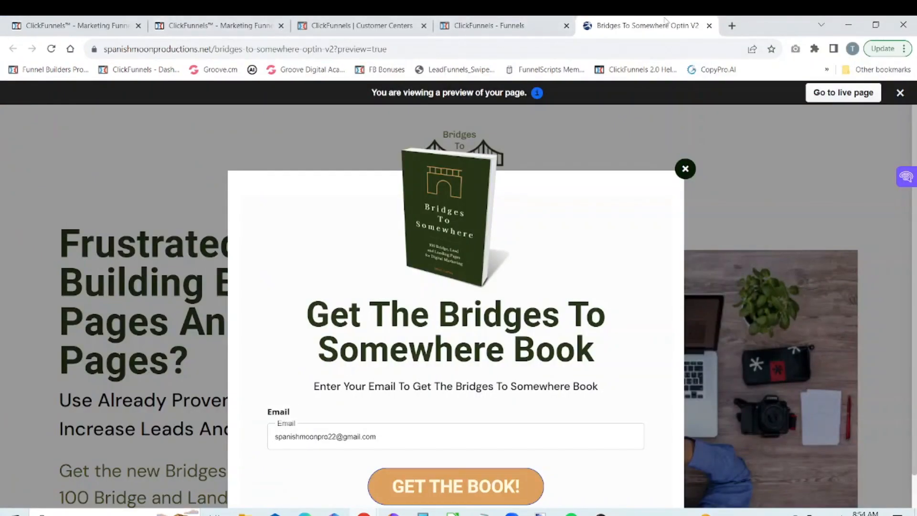
click(709, 26)
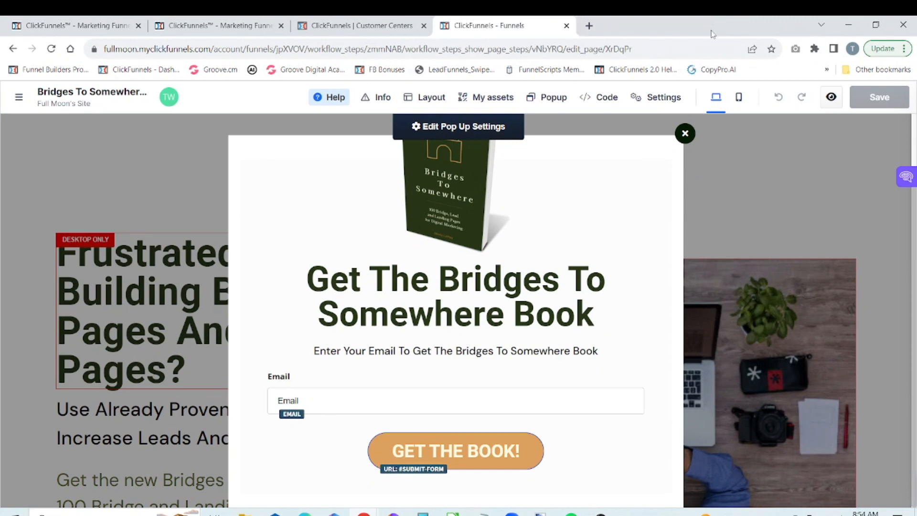
click(685, 134)
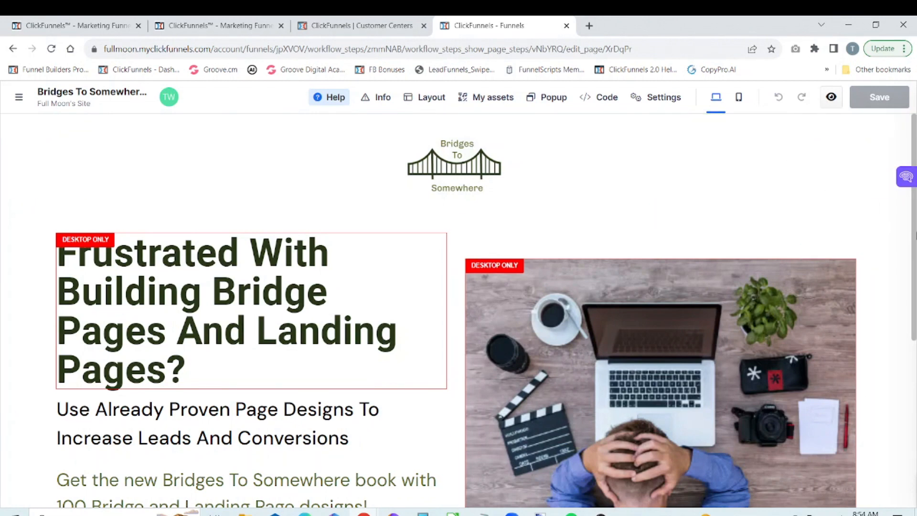
mouse_move(914, 233)
mouse_down()
mouse_move(914, 403)
mouse_move(914, 223)
mouse_up()
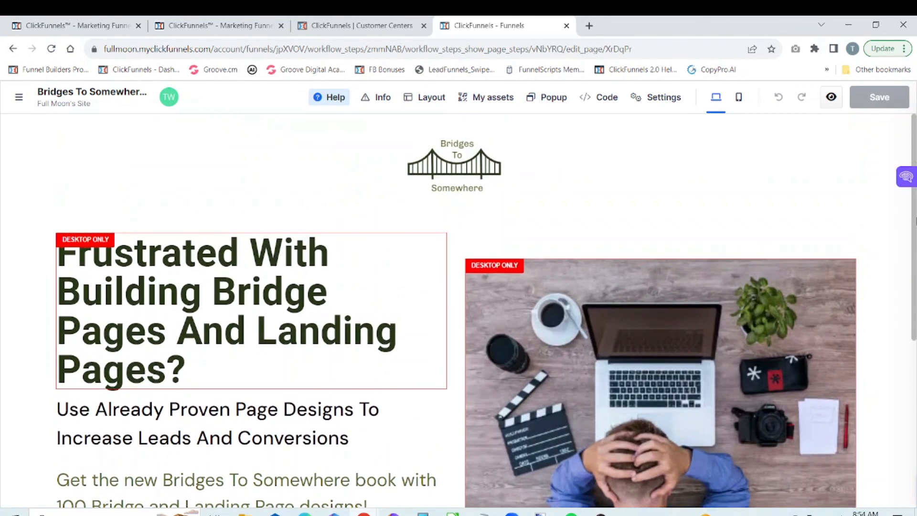